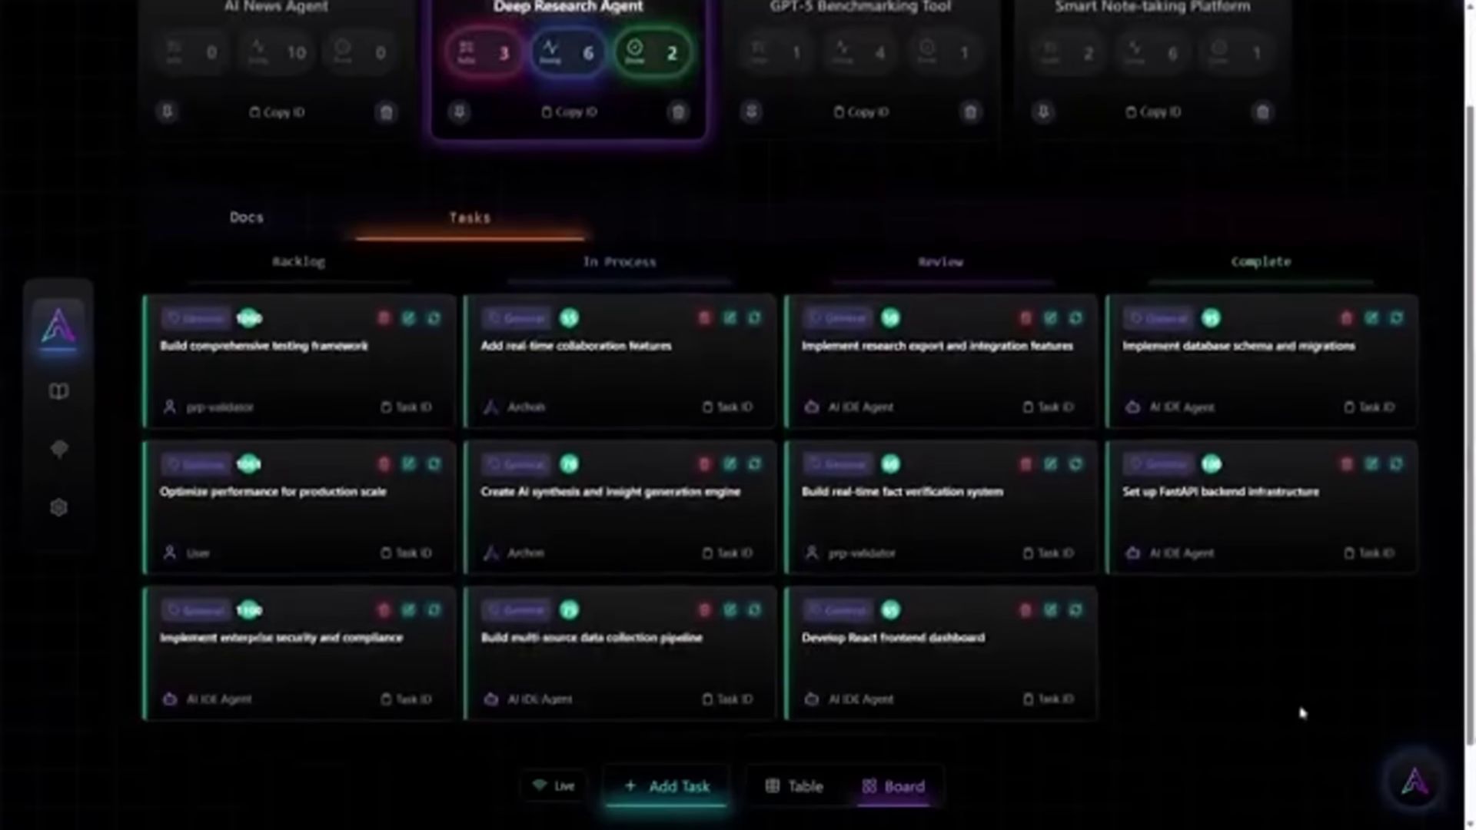
Visit the Knowledge Base, MCP Dashboard and Settings pages from the sidebar, then return to Knowledge Base.
scroll(297, 643, "down", 1)
left_click(60, 396)
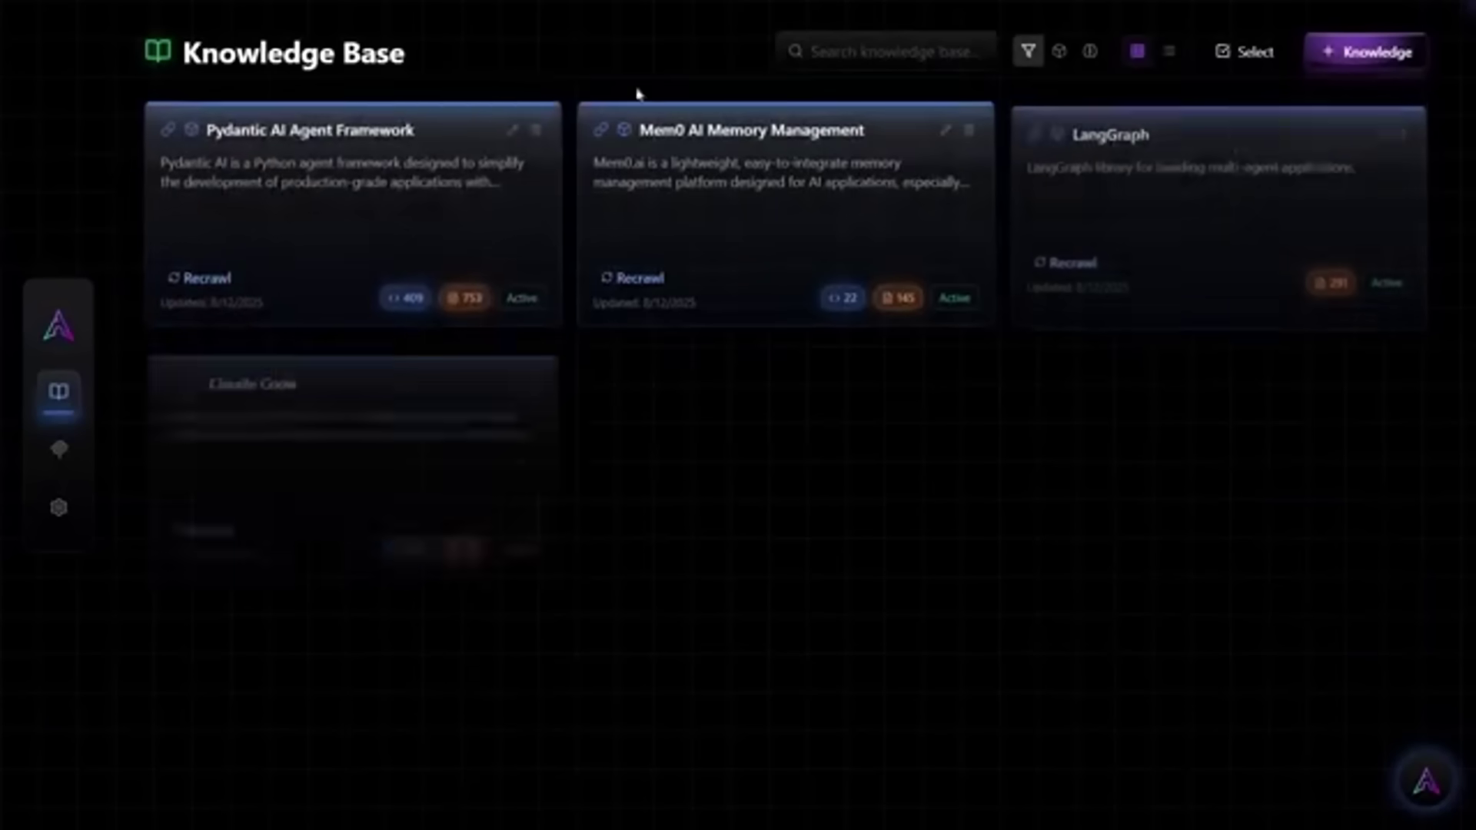
left_click(62, 450)
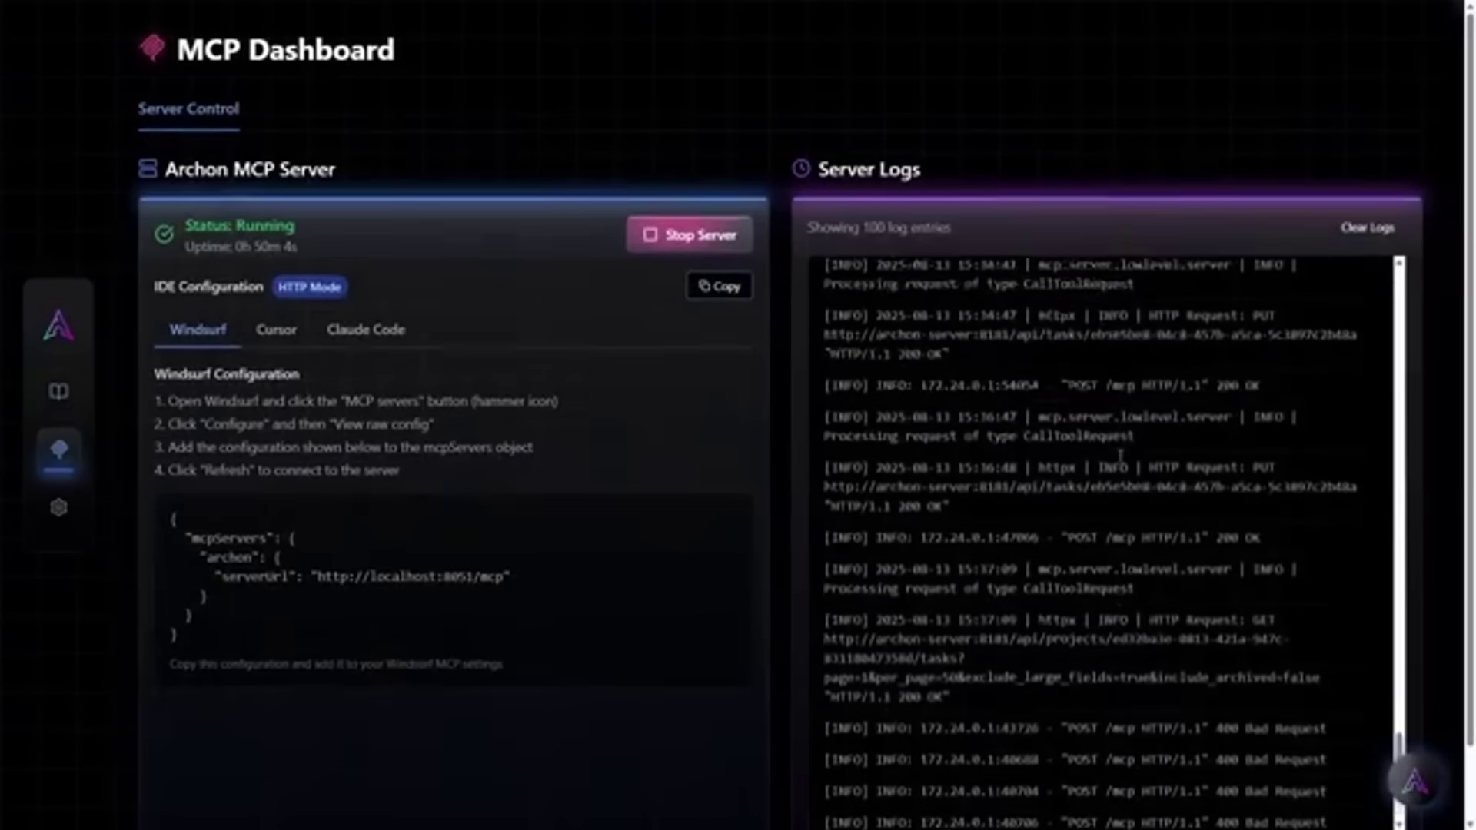
left_click(60, 508)
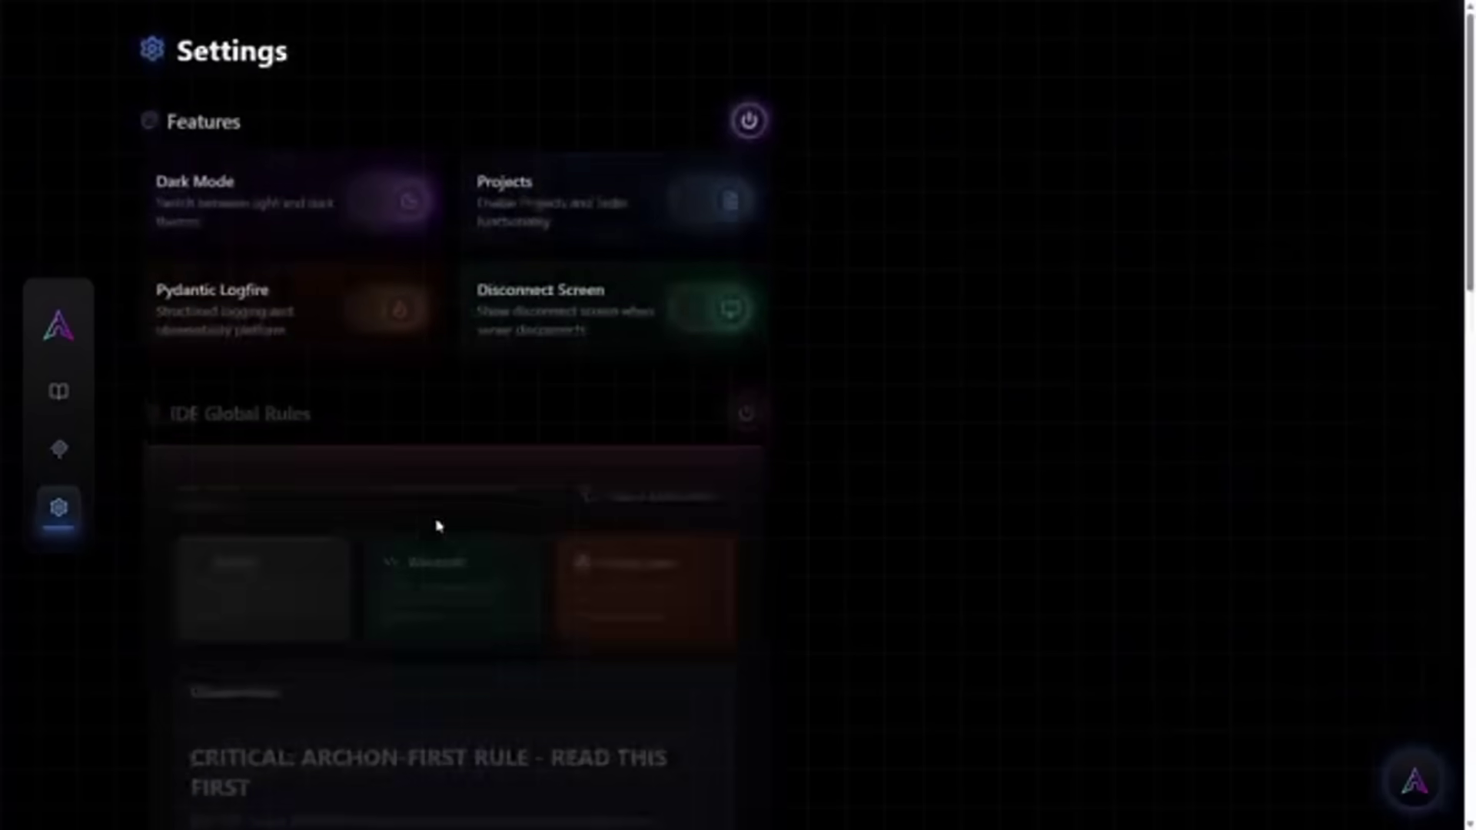
scroll(778, 466, "down", 10)
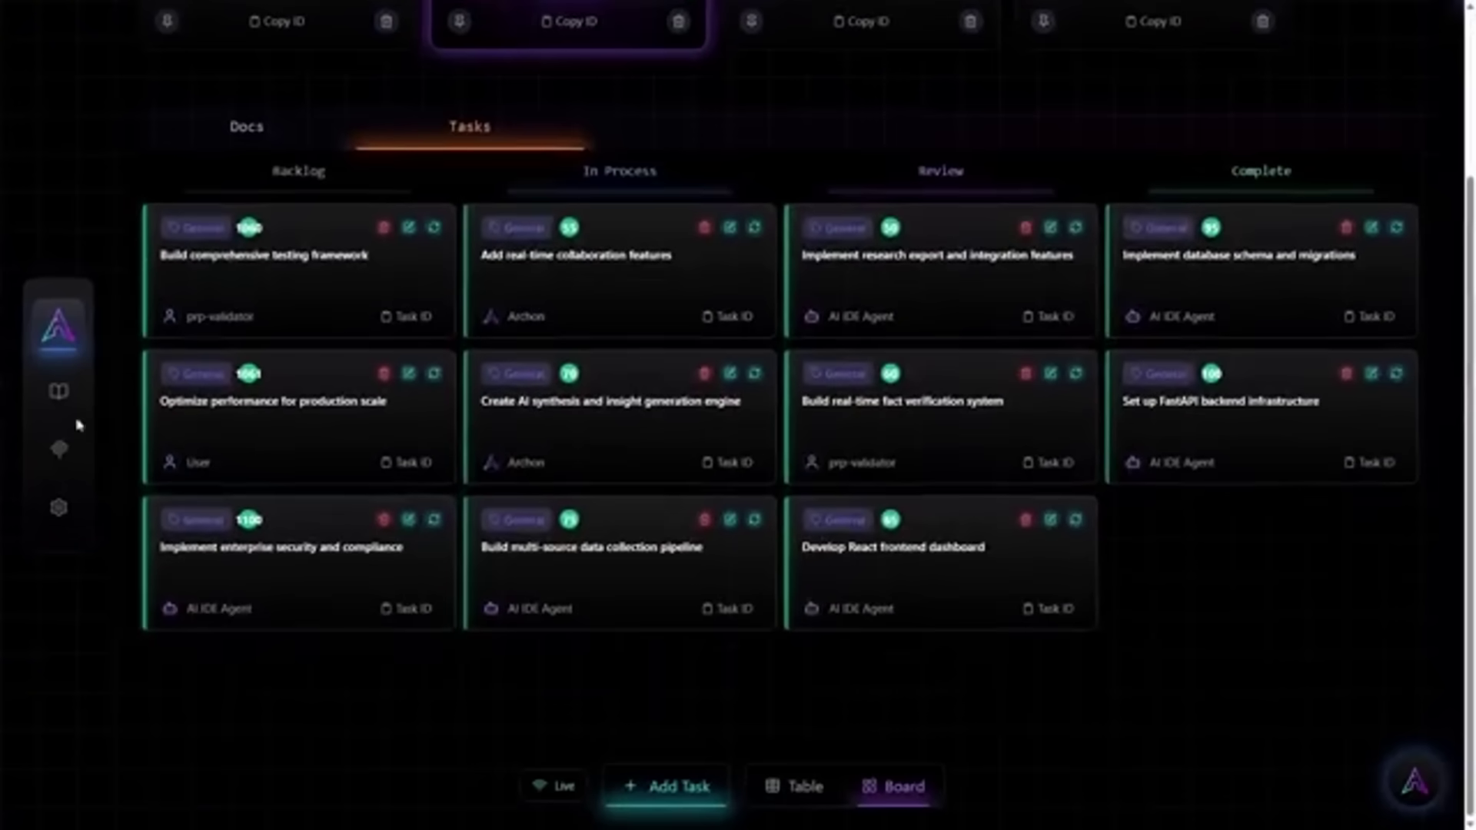
left_click(59, 392)
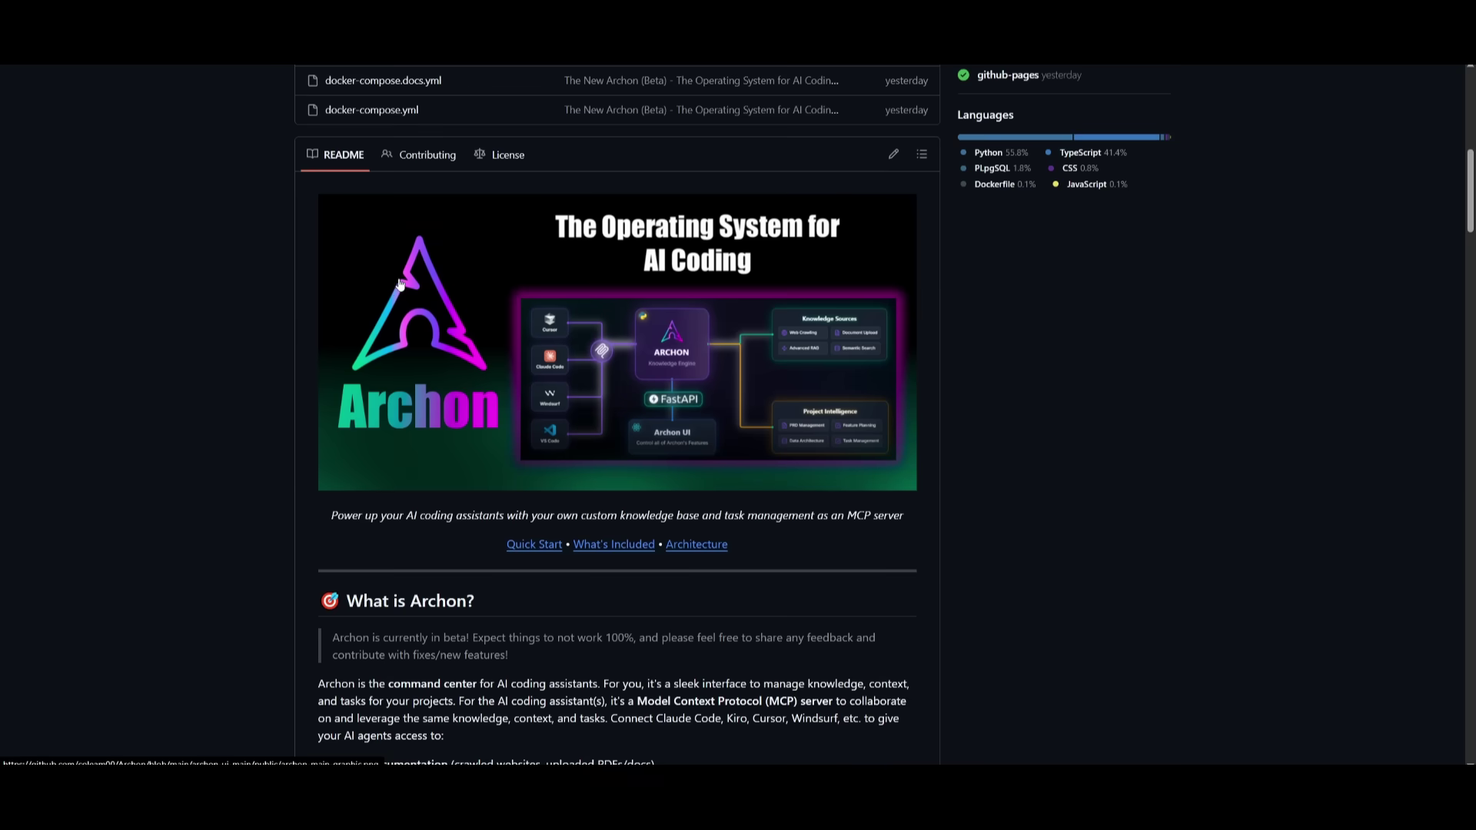
scroll(400, 285, "down", 4)
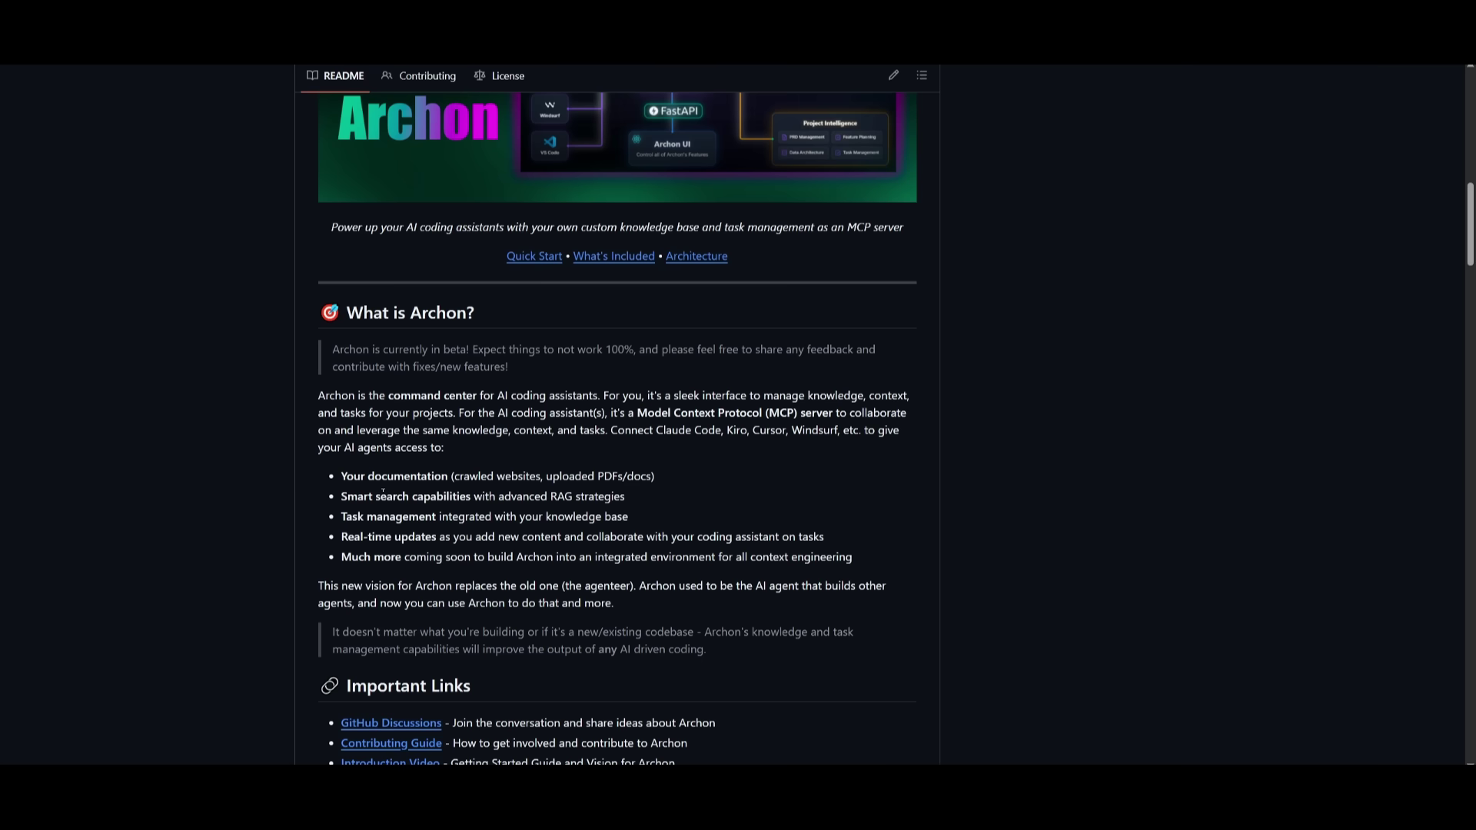
Scroll the Archon README past 'What is Archon?' and Important Links down to Quick Start.
scroll(441, 521, "down", 1)
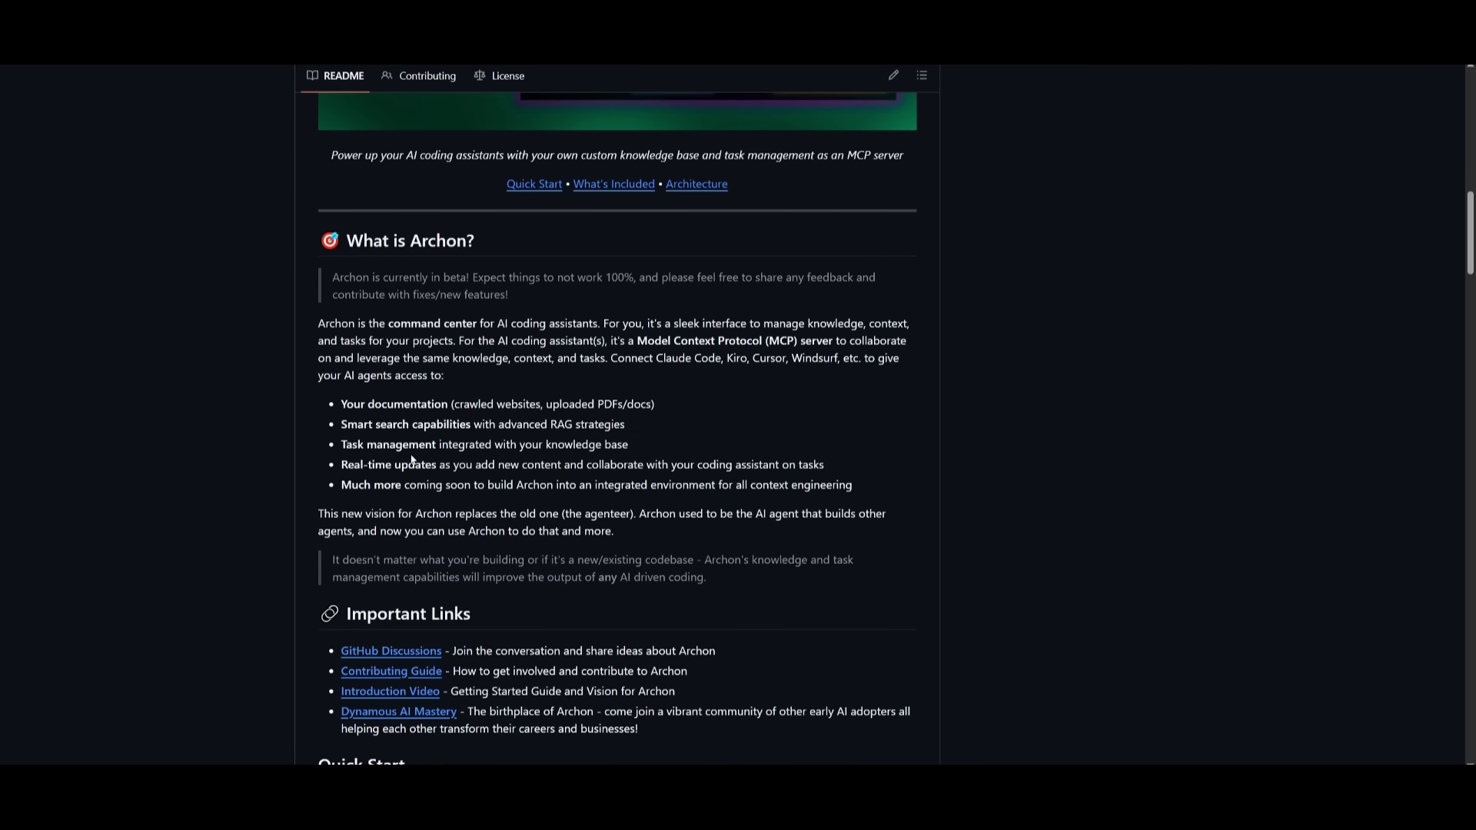
scroll(410, 459, "down", 1)
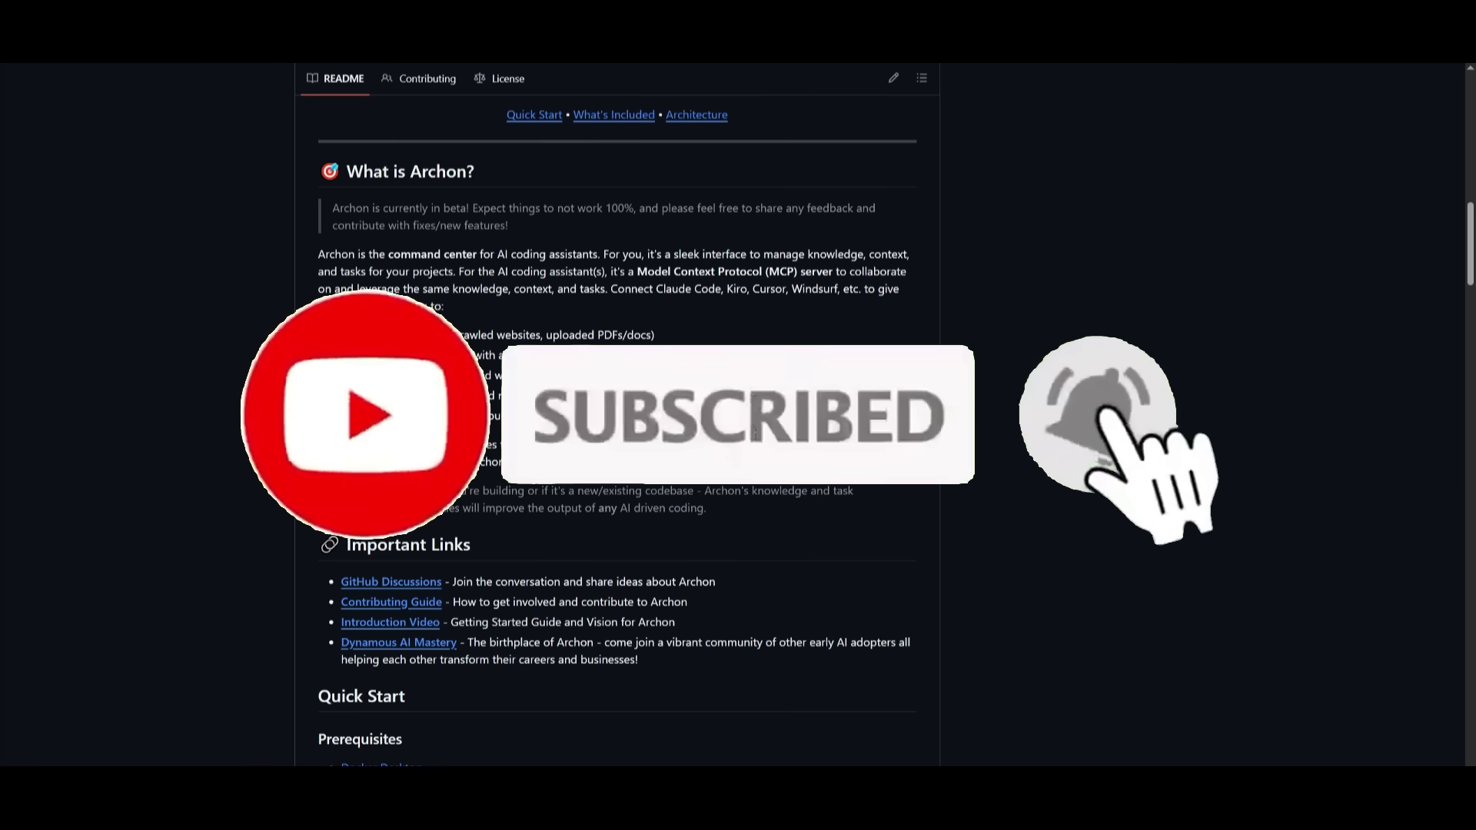
scroll(410, 460, "down", 3)
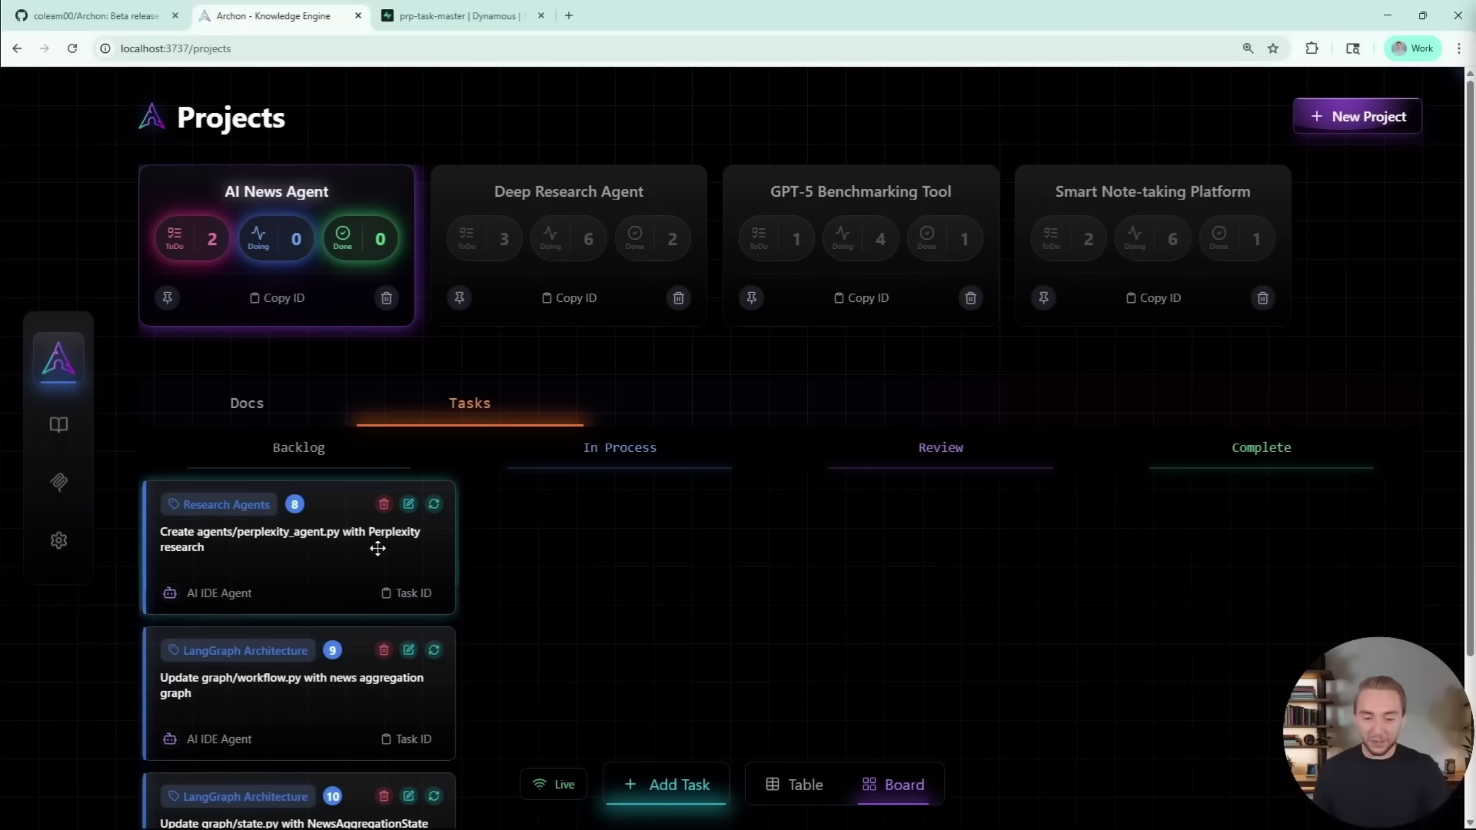
scroll(372, 542, "down", 3)
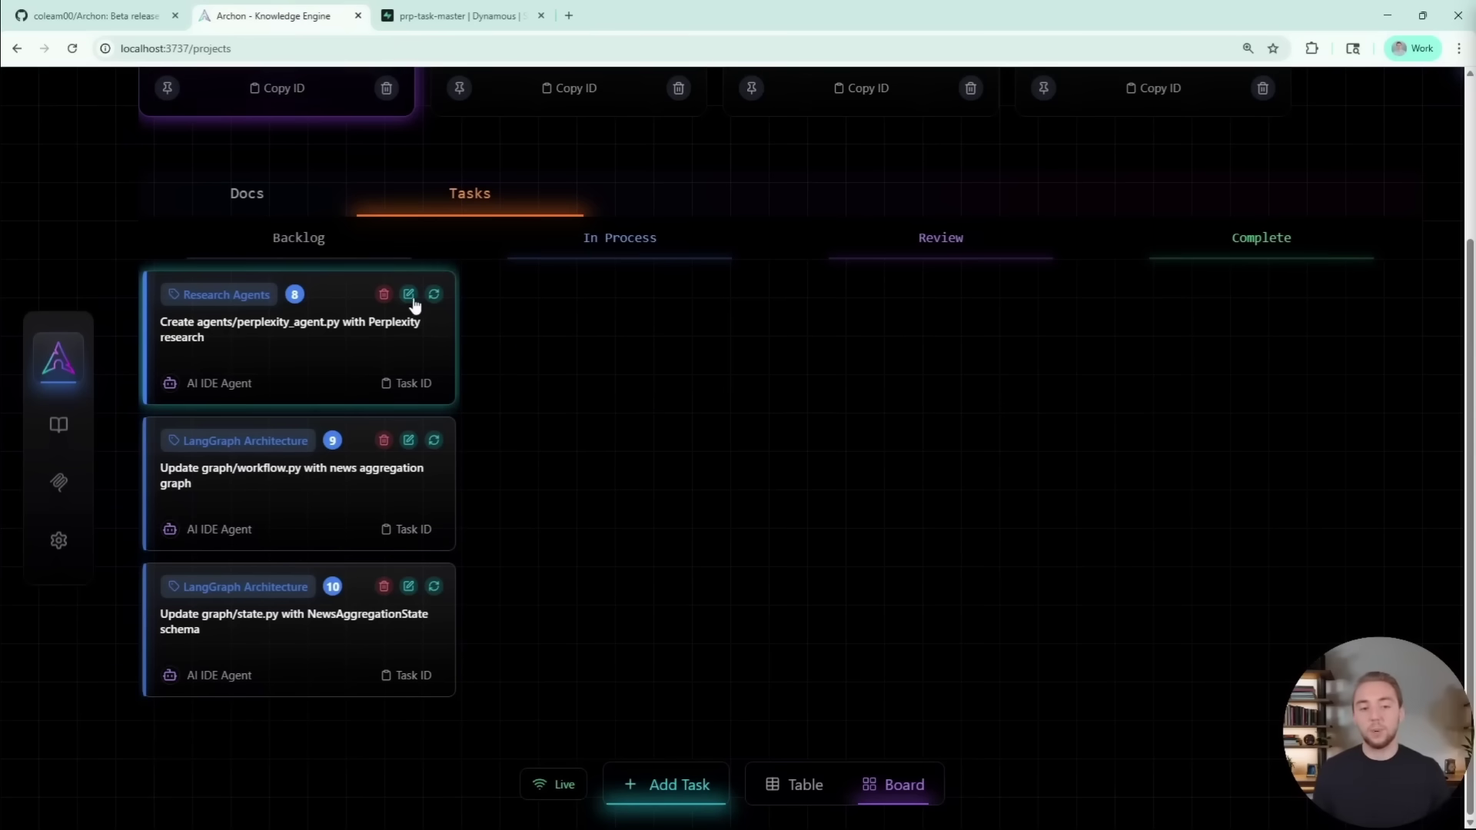
left_click(409, 296)
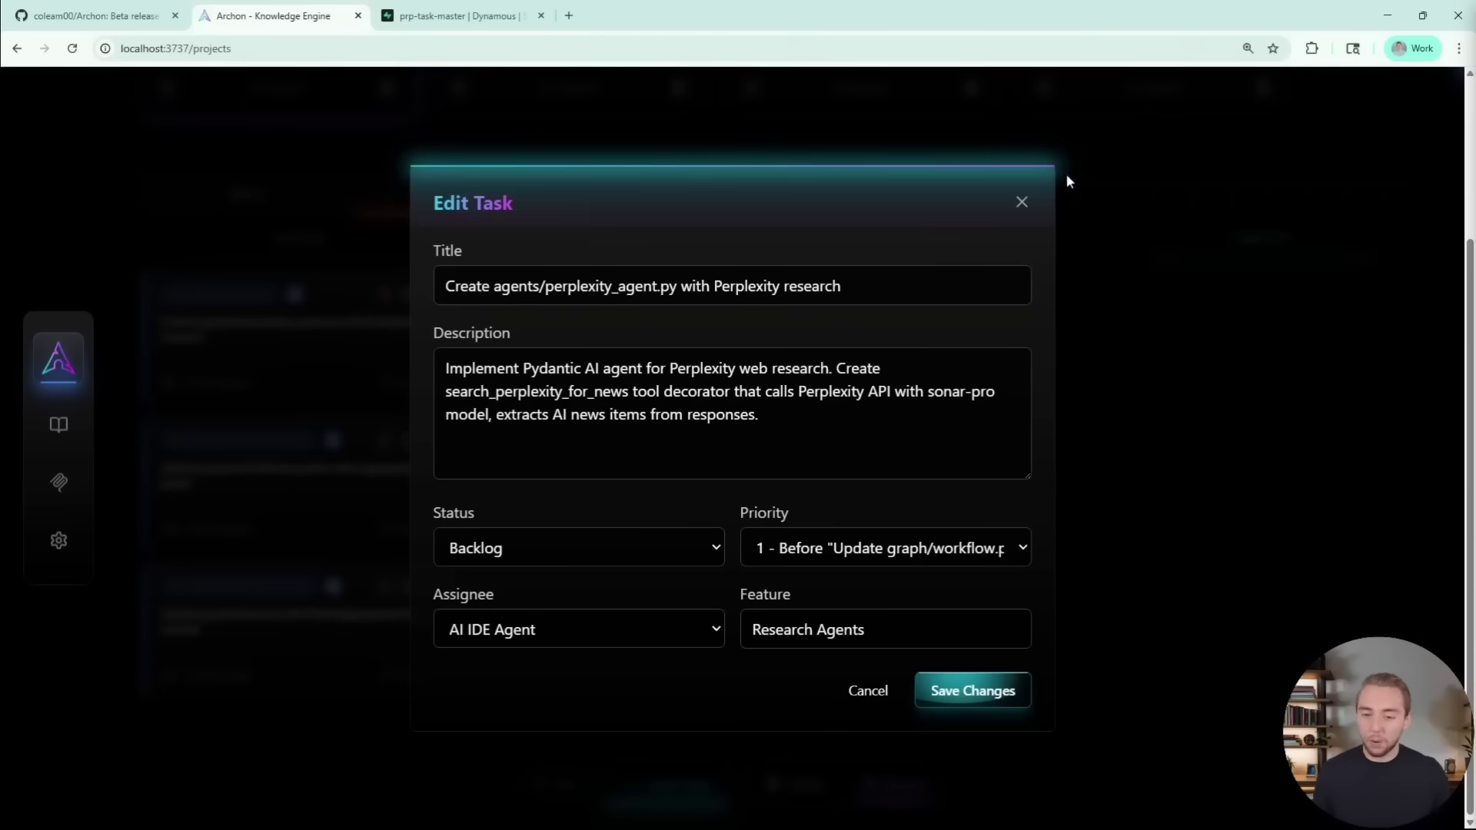
left_click(1021, 203)
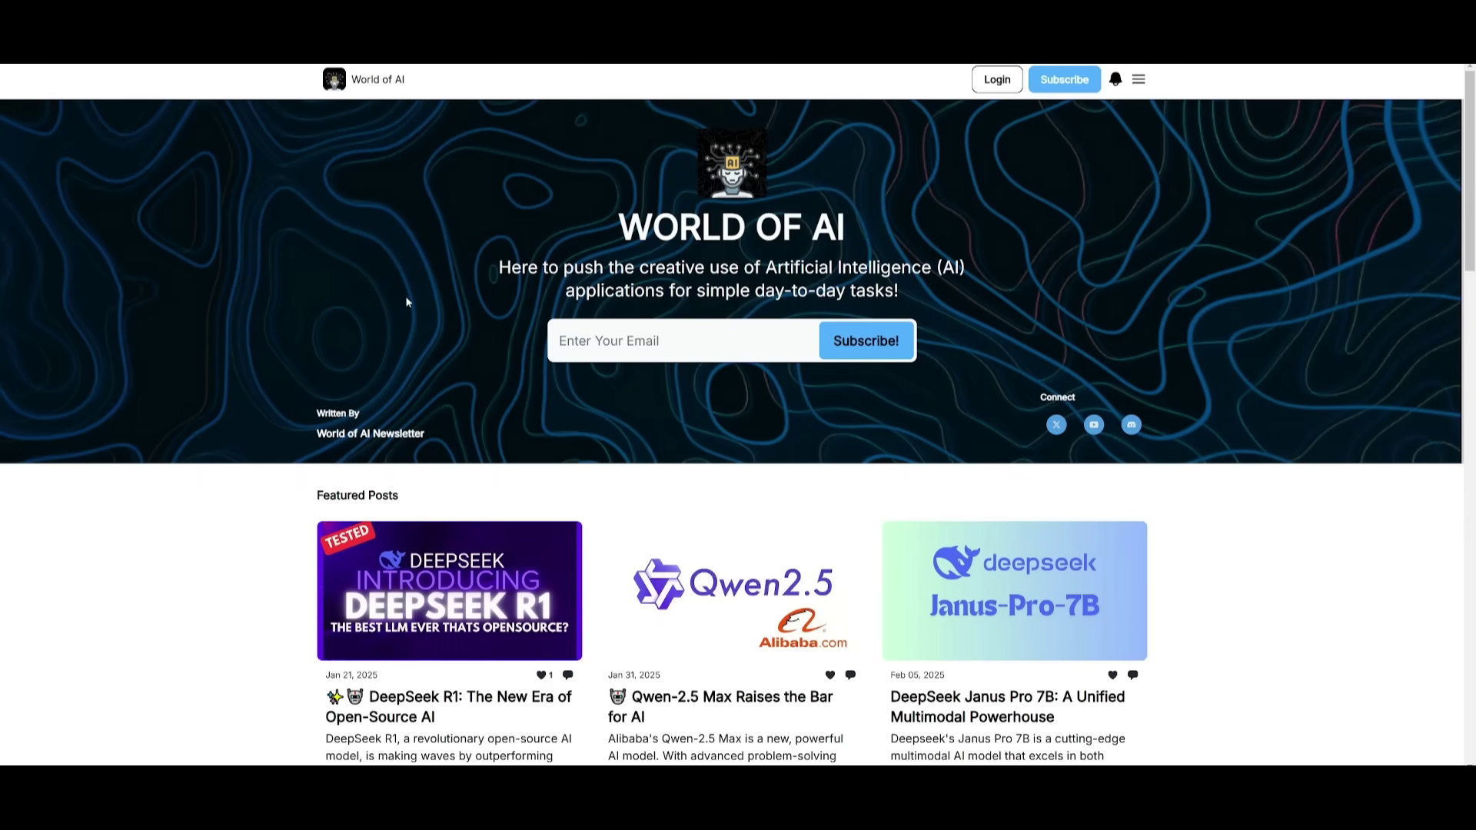
Scroll the World of AI homepage through Featured Posts, Latest Posts and Archive to the footer.
scroll(198, 224, "down", 4)
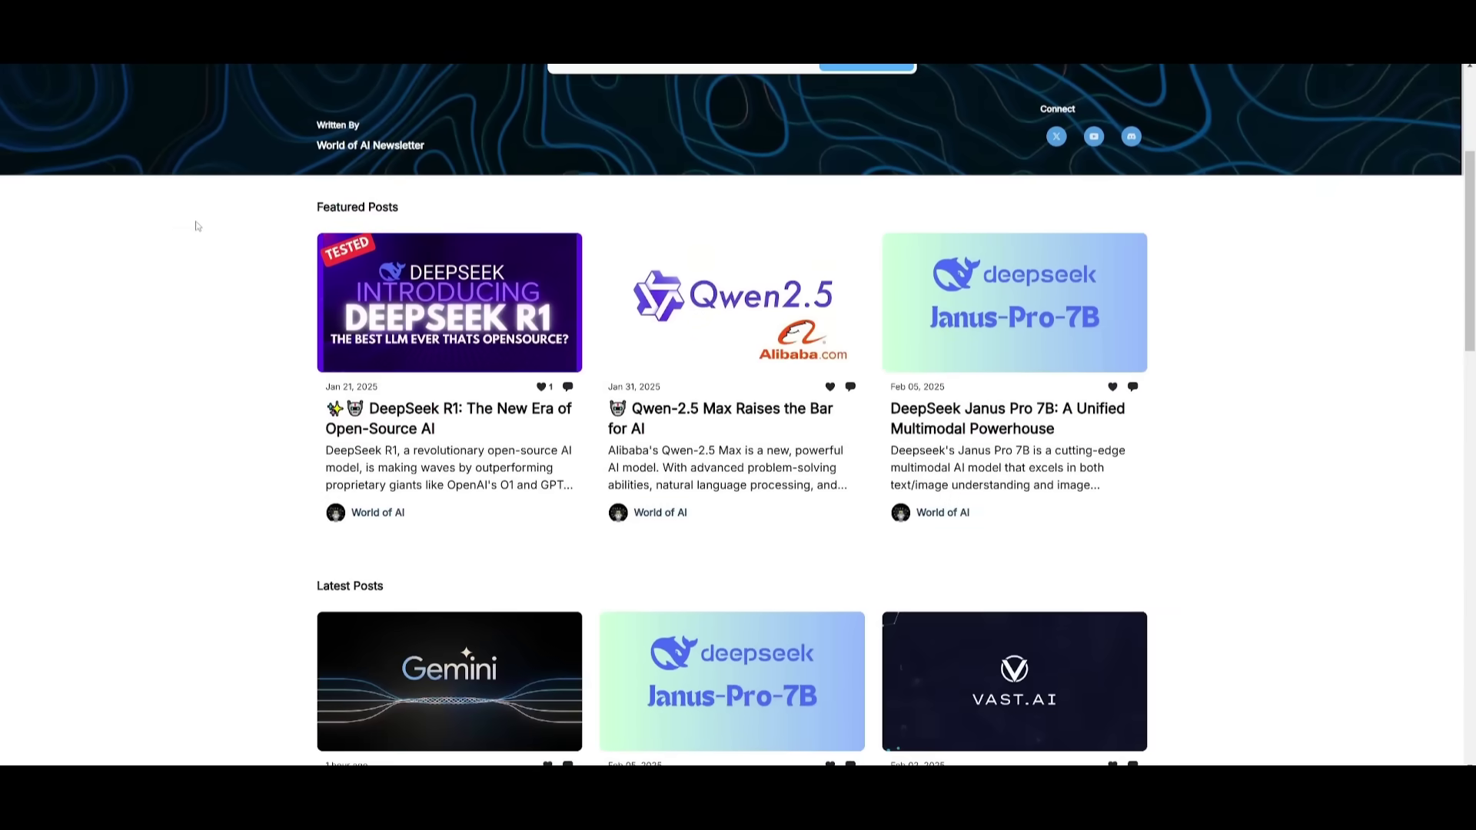
scroll(198, 221, "down", 5)
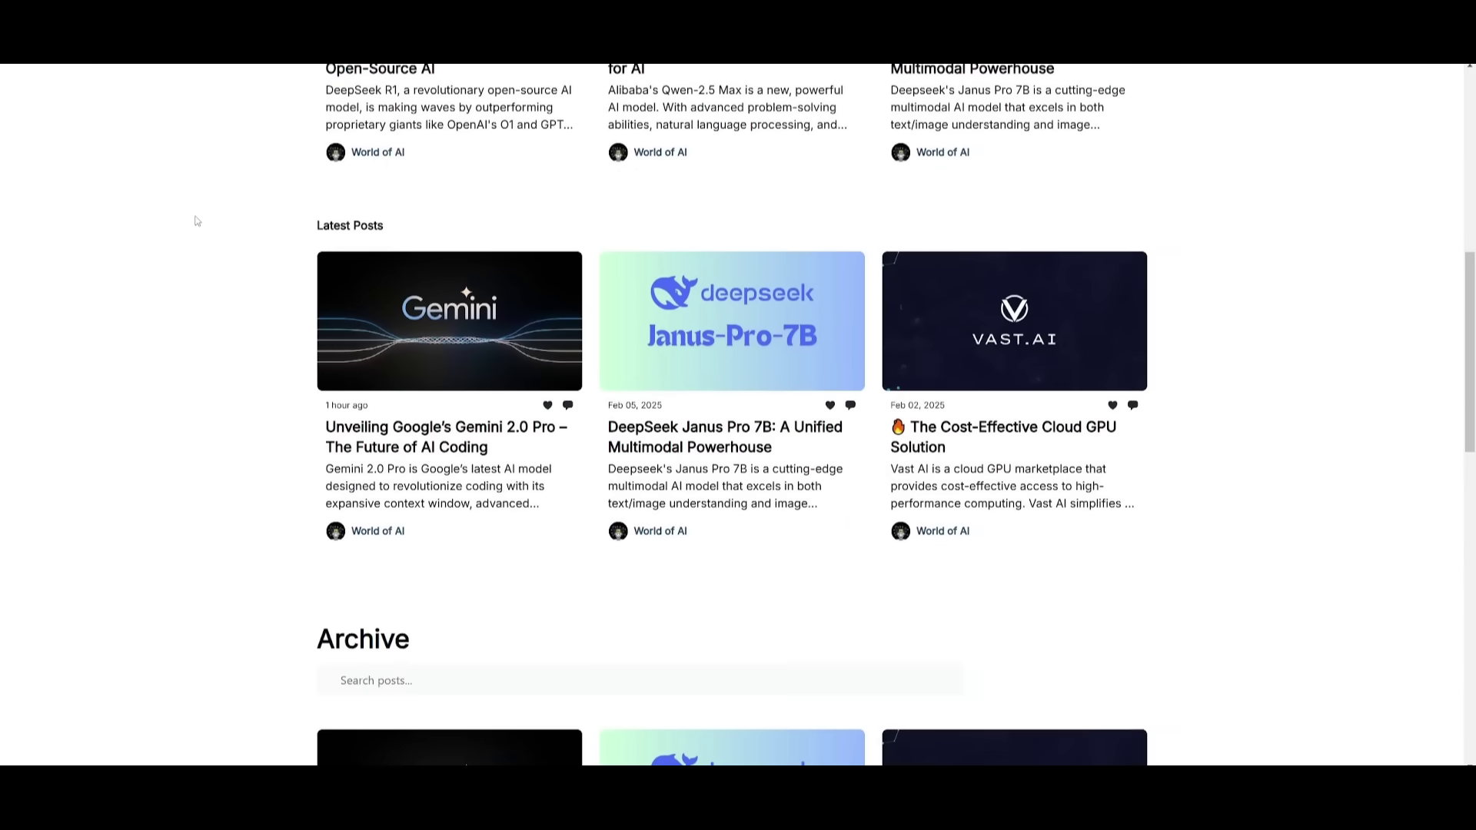
scroll(178, 220, "down", 5)
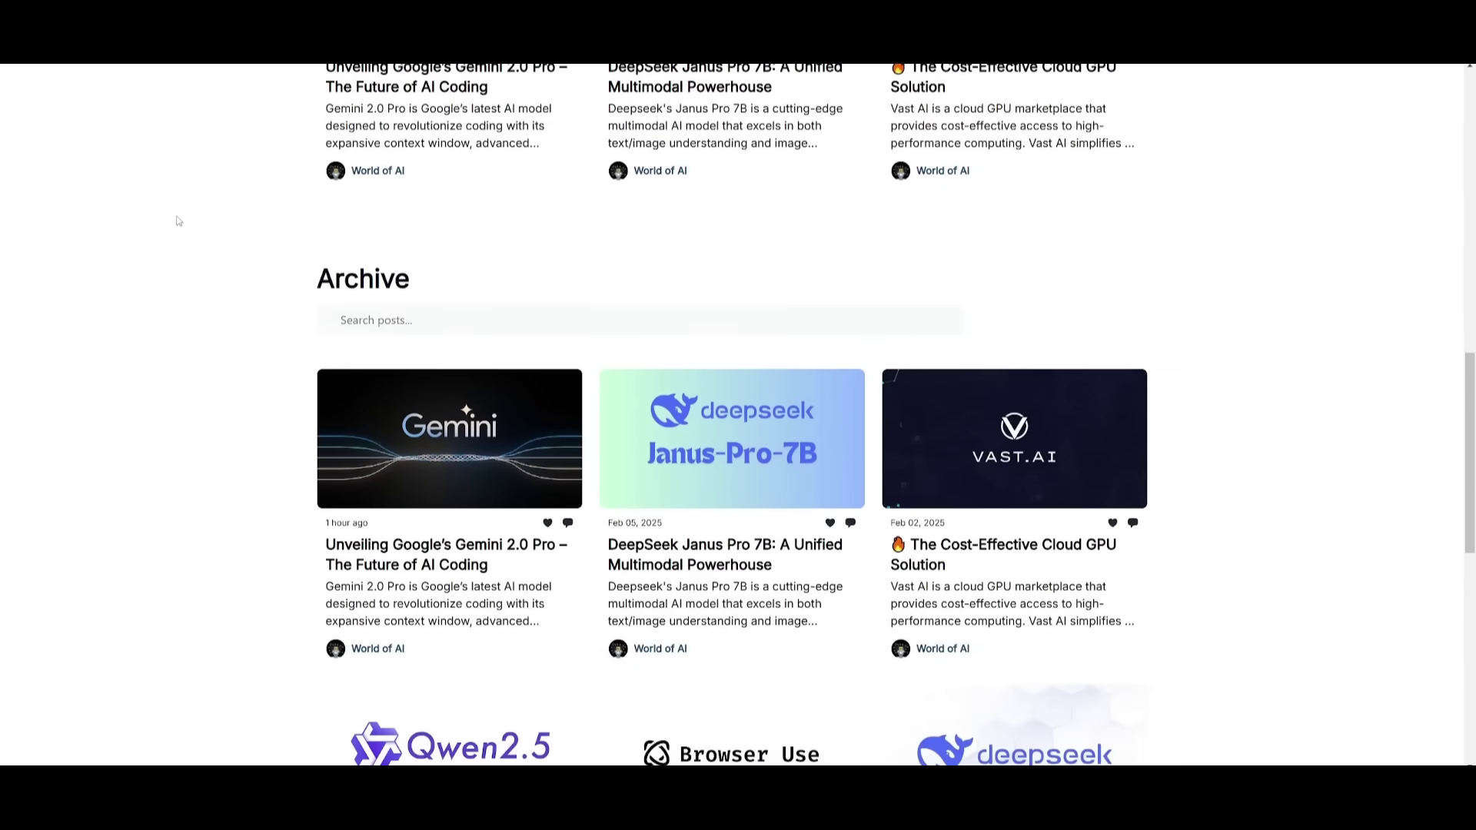
scroll(174, 222, "down", 4)
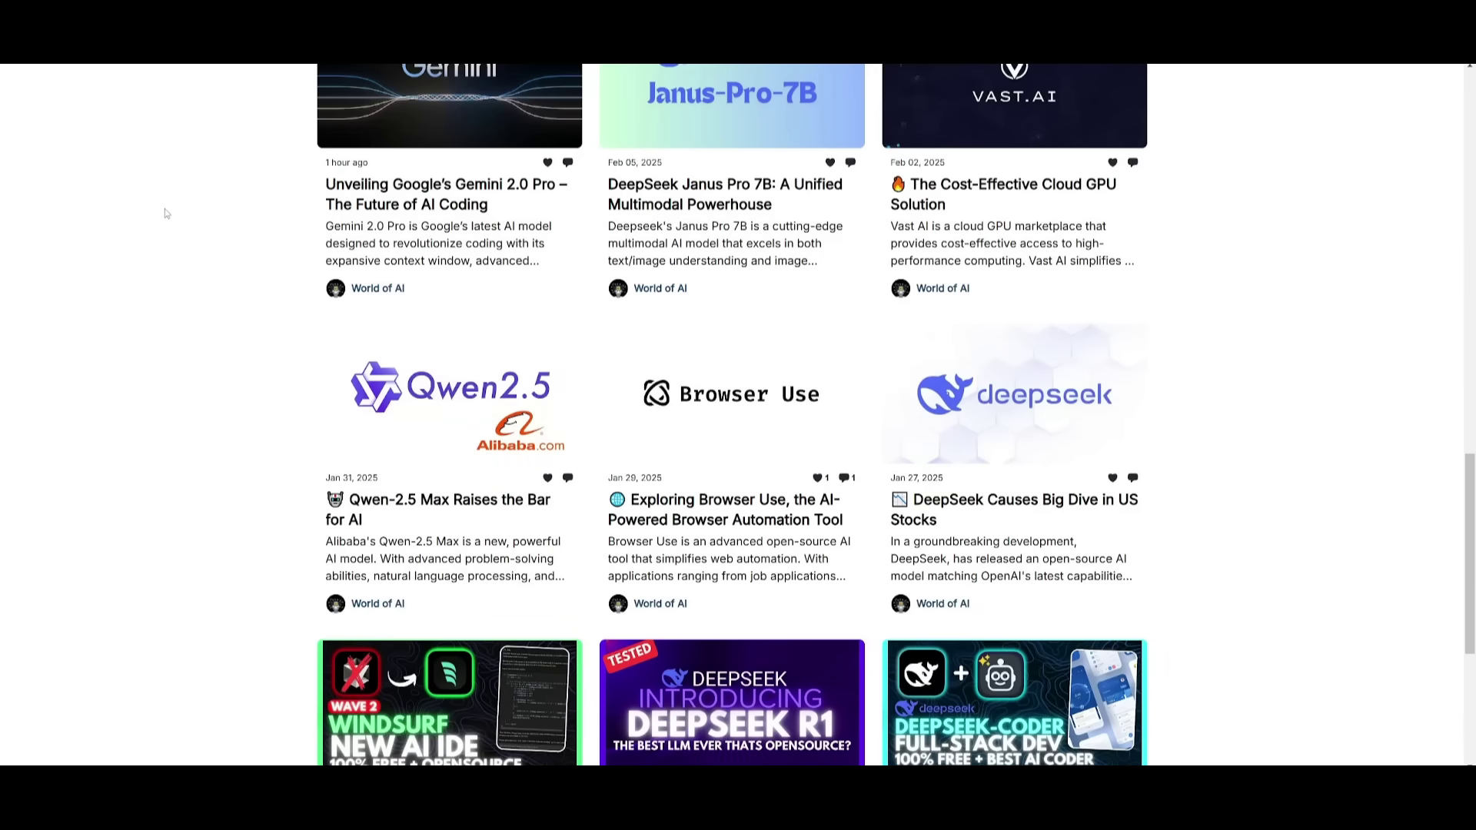
scroll(154, 231, "down", 4)
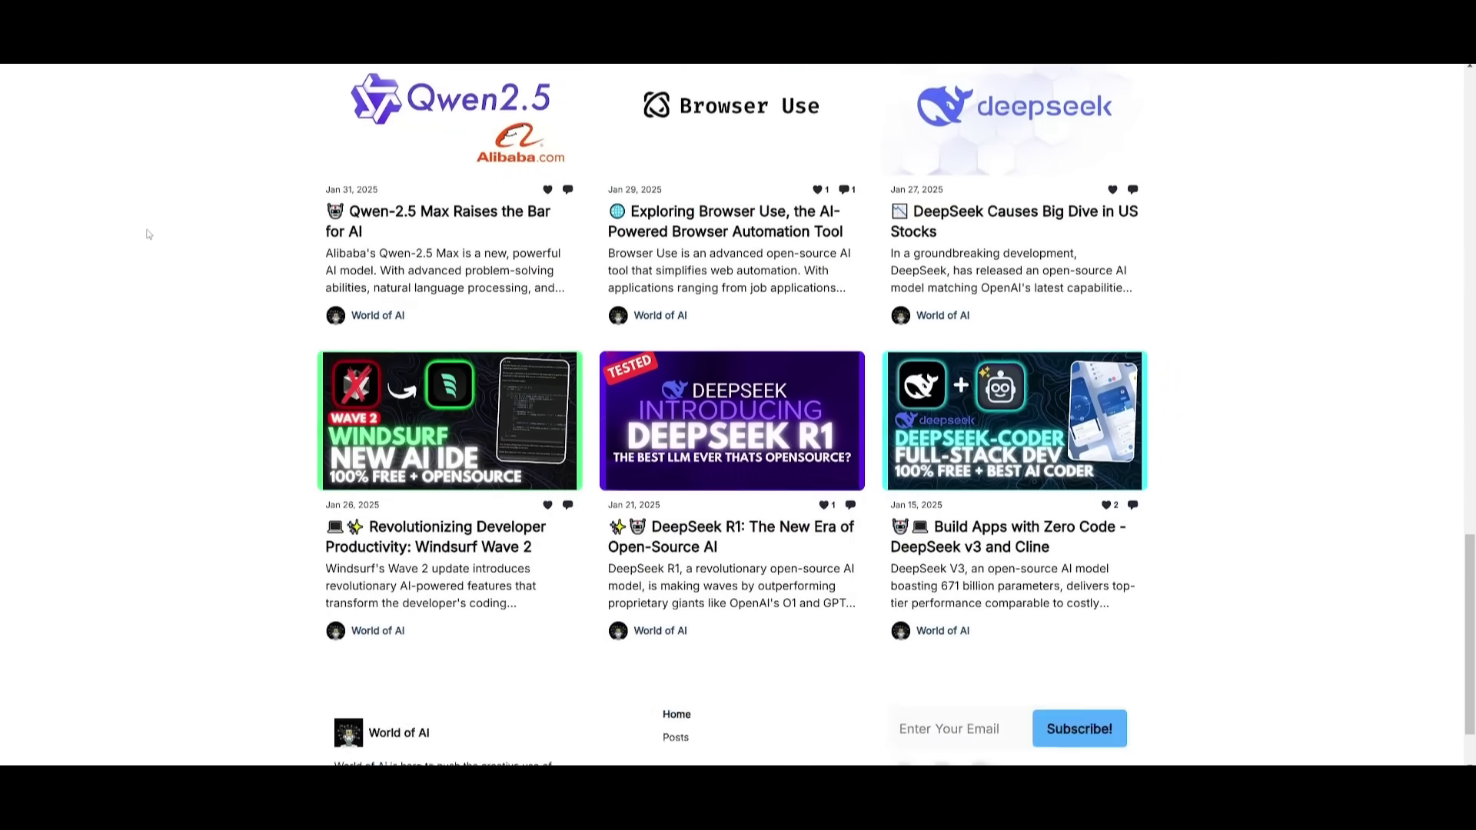
scroll(148, 234, "down", 1)
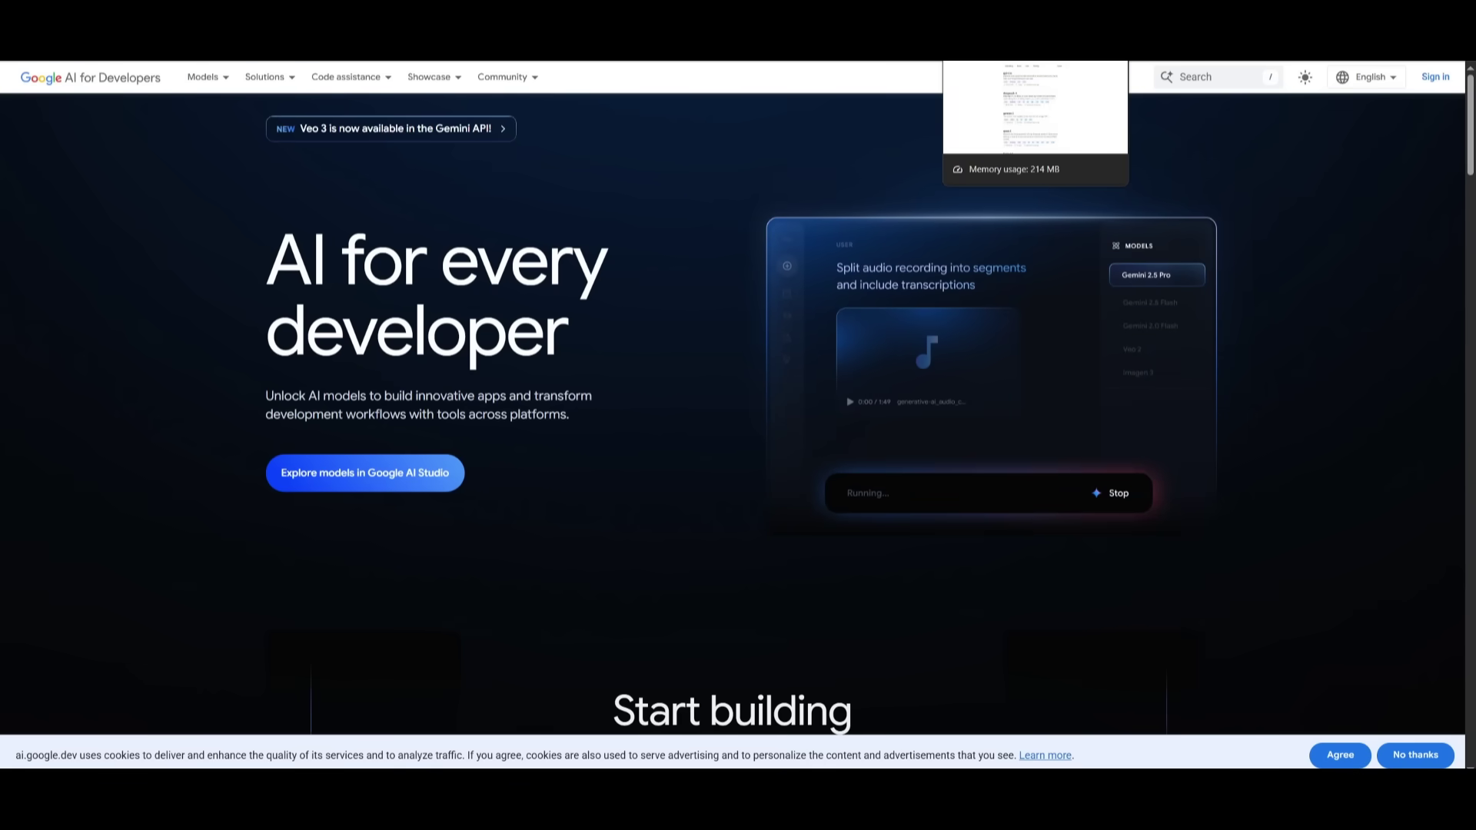
Switch to the browser tab showing the Ollama models list.
left_click(999, 46)
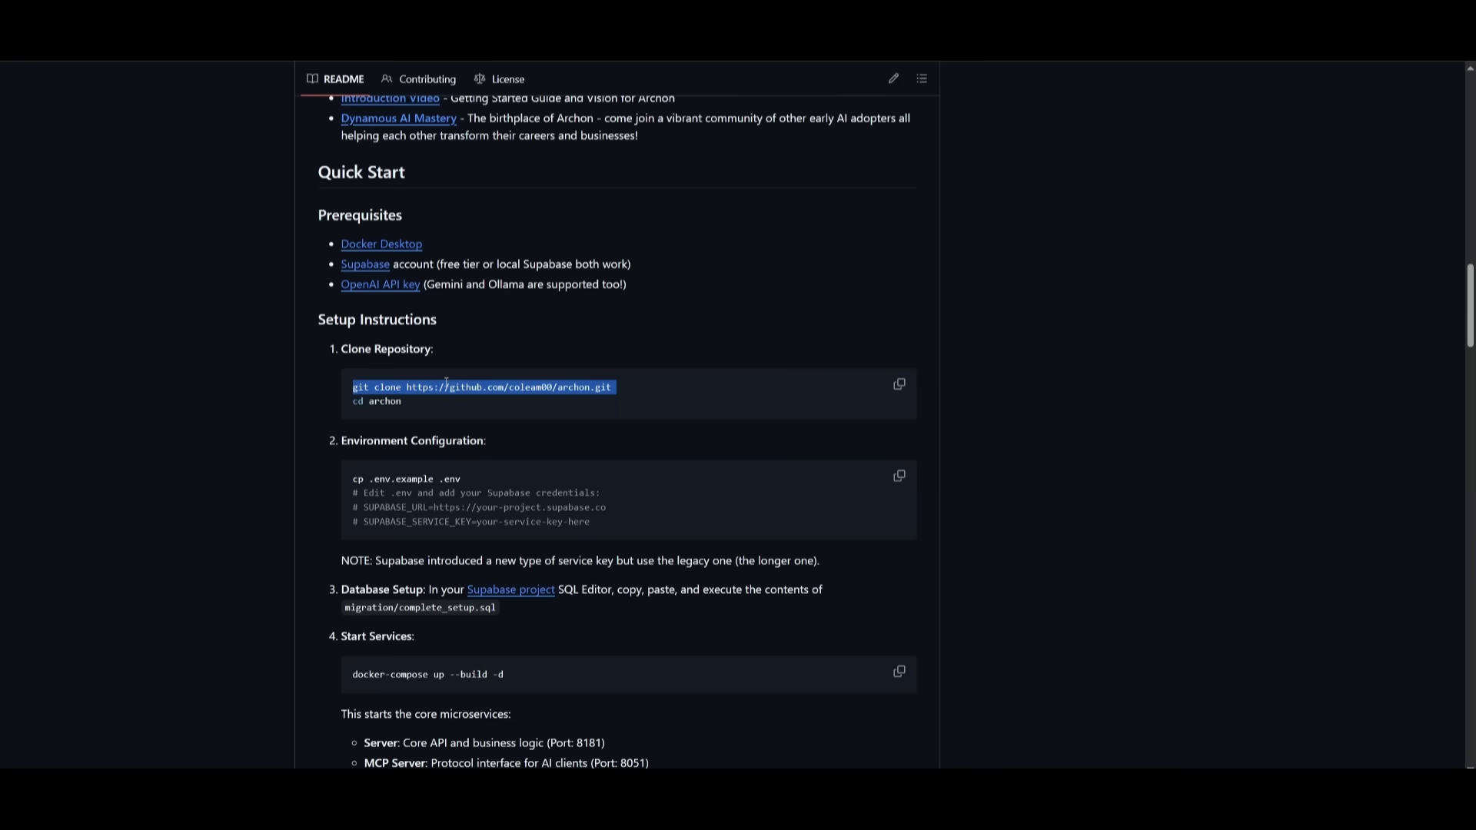
key("super")
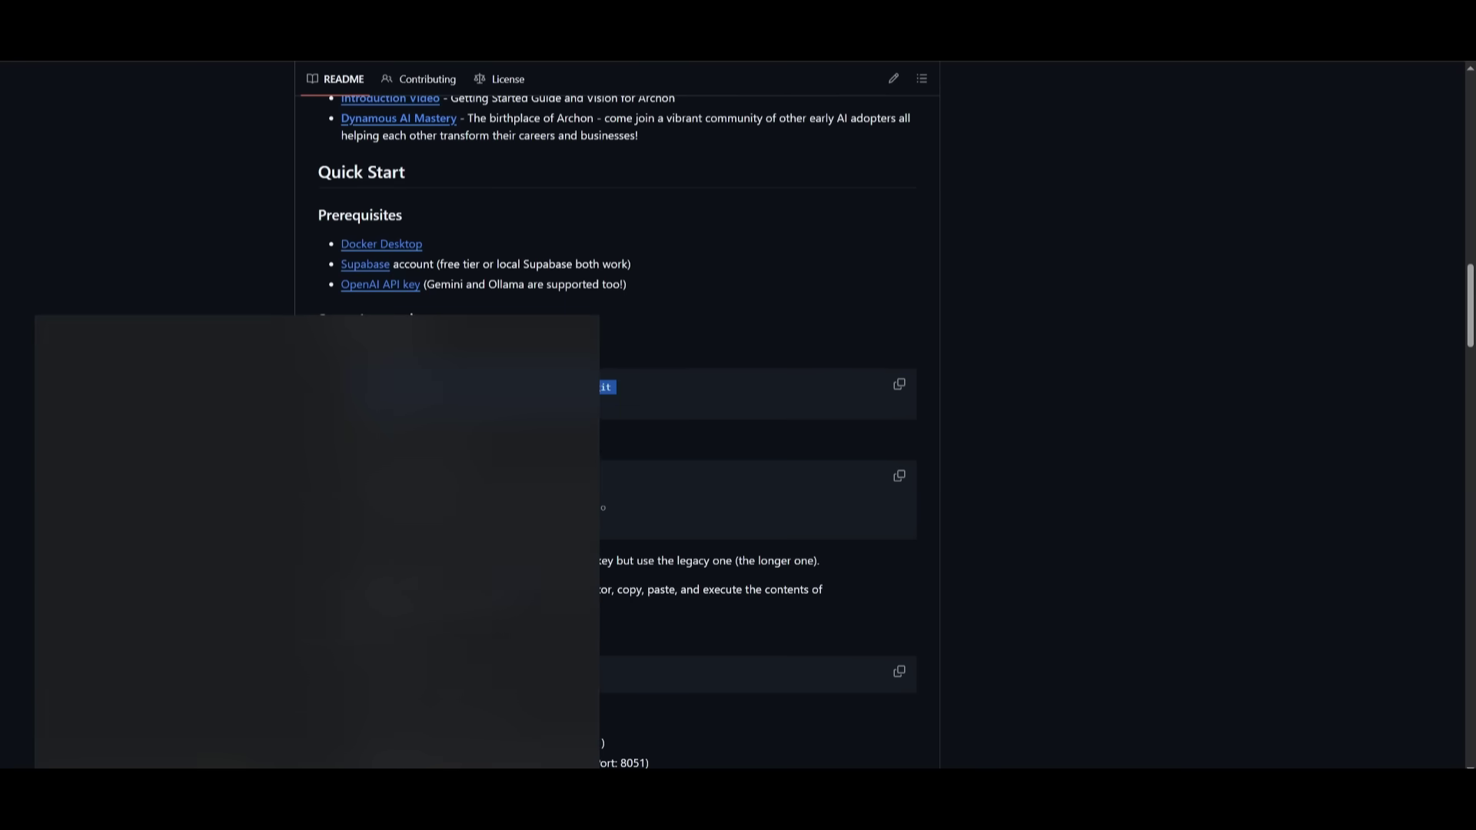
left_click(126, 660)
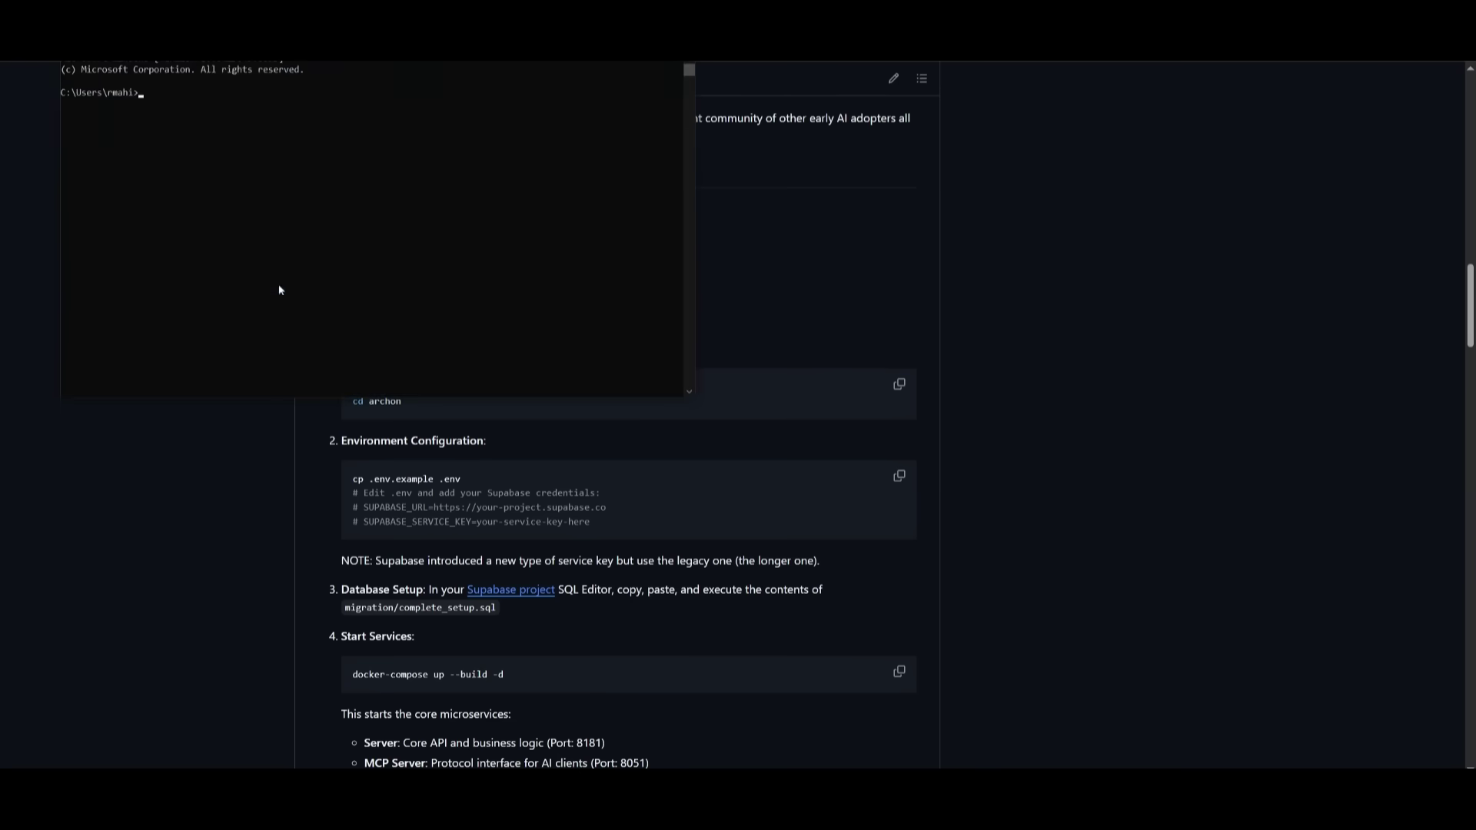
mouse_move(292, 41)
left_mouse_down()
mouse_move(1039, 288)
mouse_move(492, 290)
left_mouse_up()
type("git clone https://github.com/coleam00/archon.git")
key("Return")
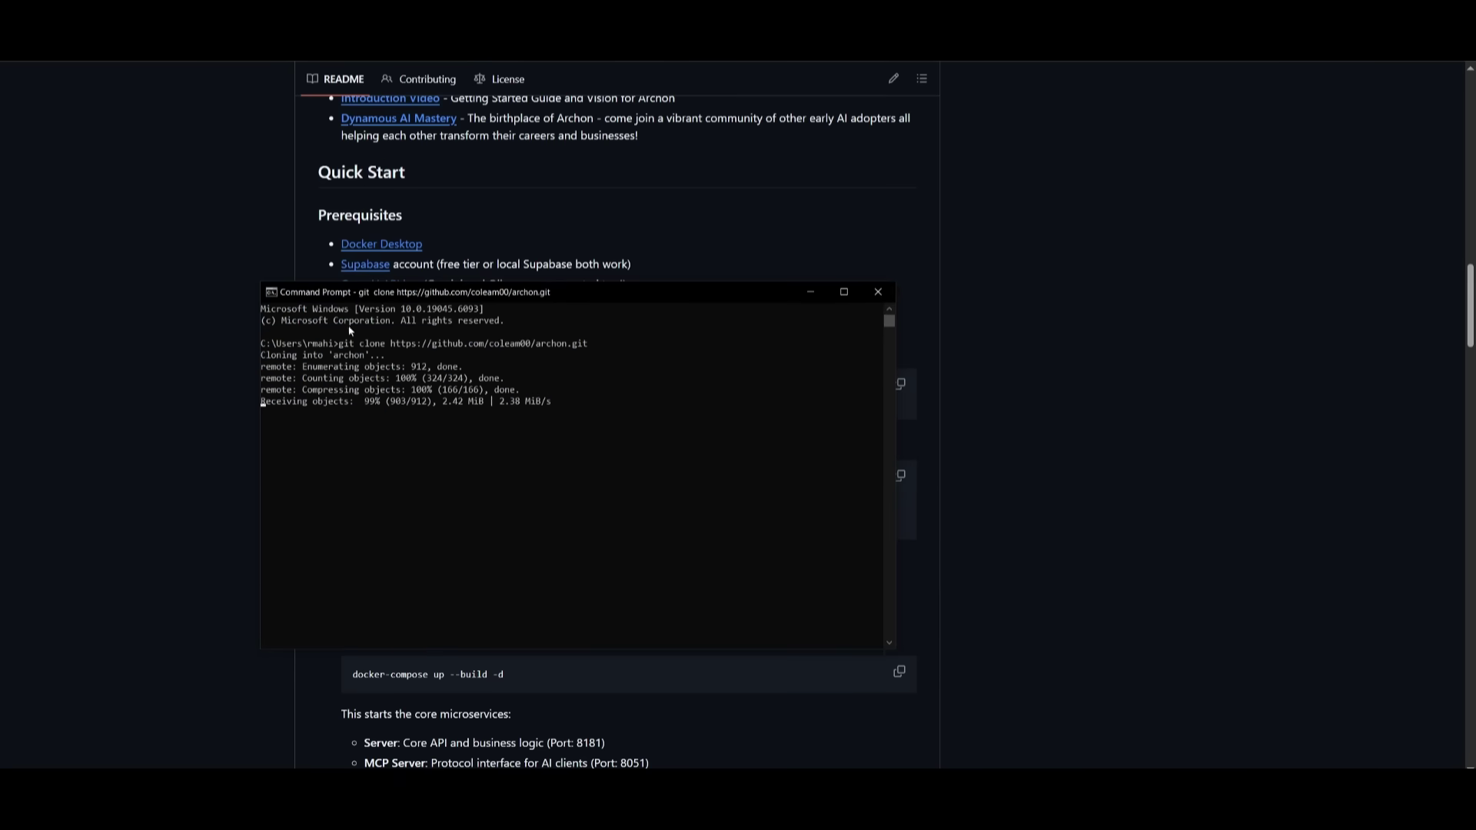
Run cd archon in Command Prompt to enter the cloned folder.
left_click(135, 359)
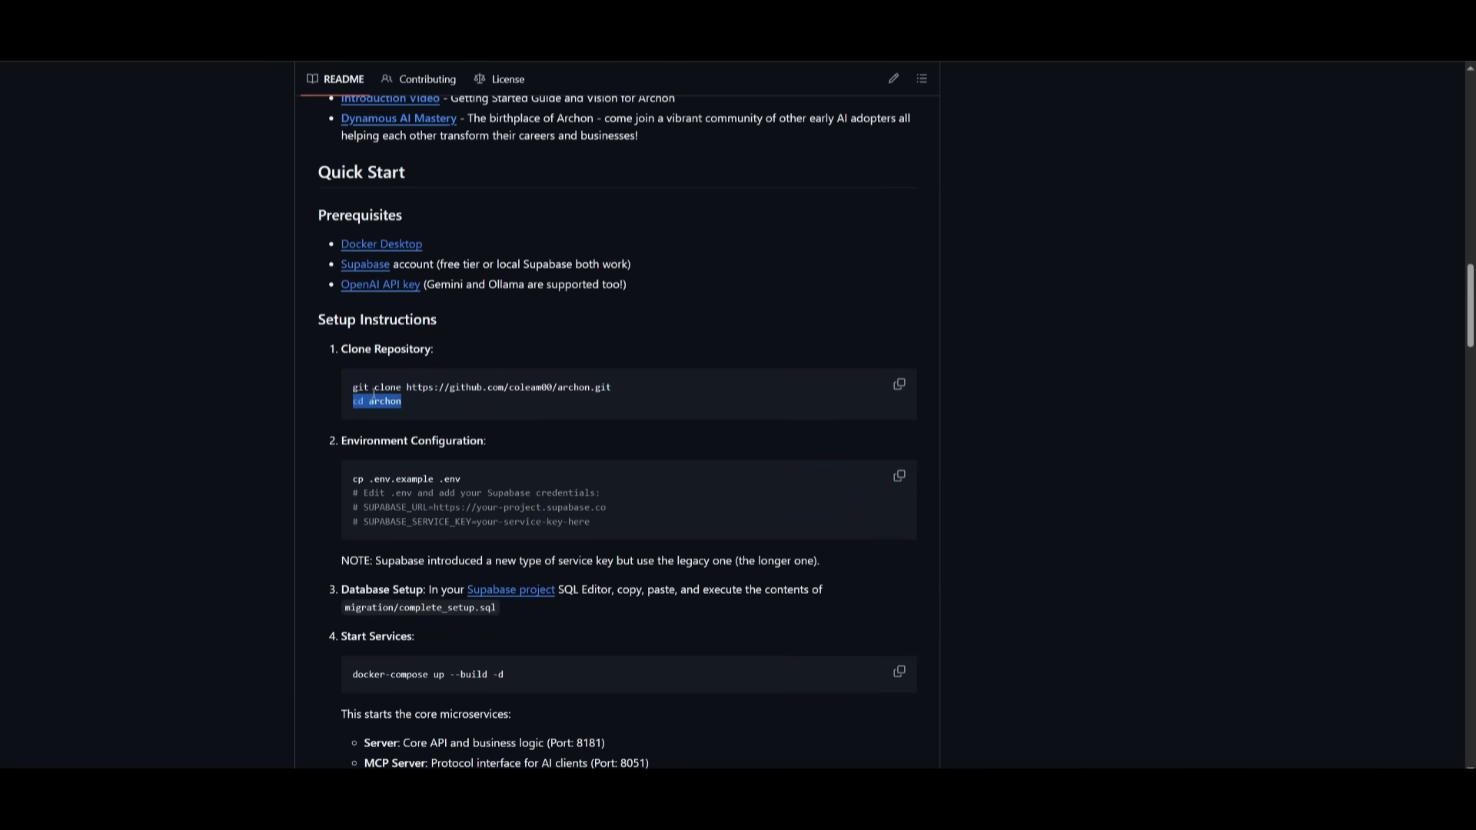
key("alt+Tab")
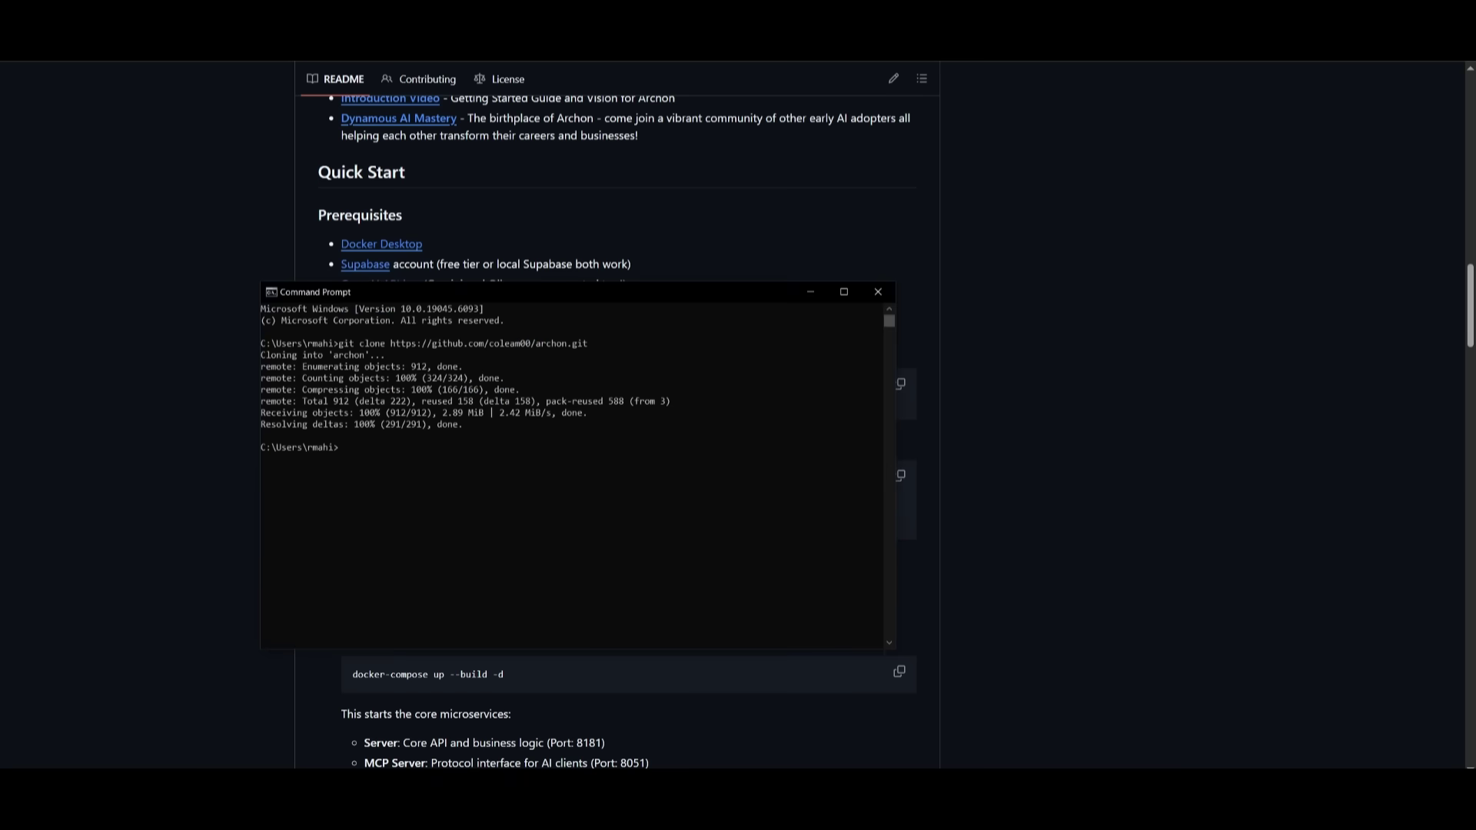
right_click(407, 462)
key("Return")
Select and copy the README's command that copies .env.example to .env.
left_click(122, 305)
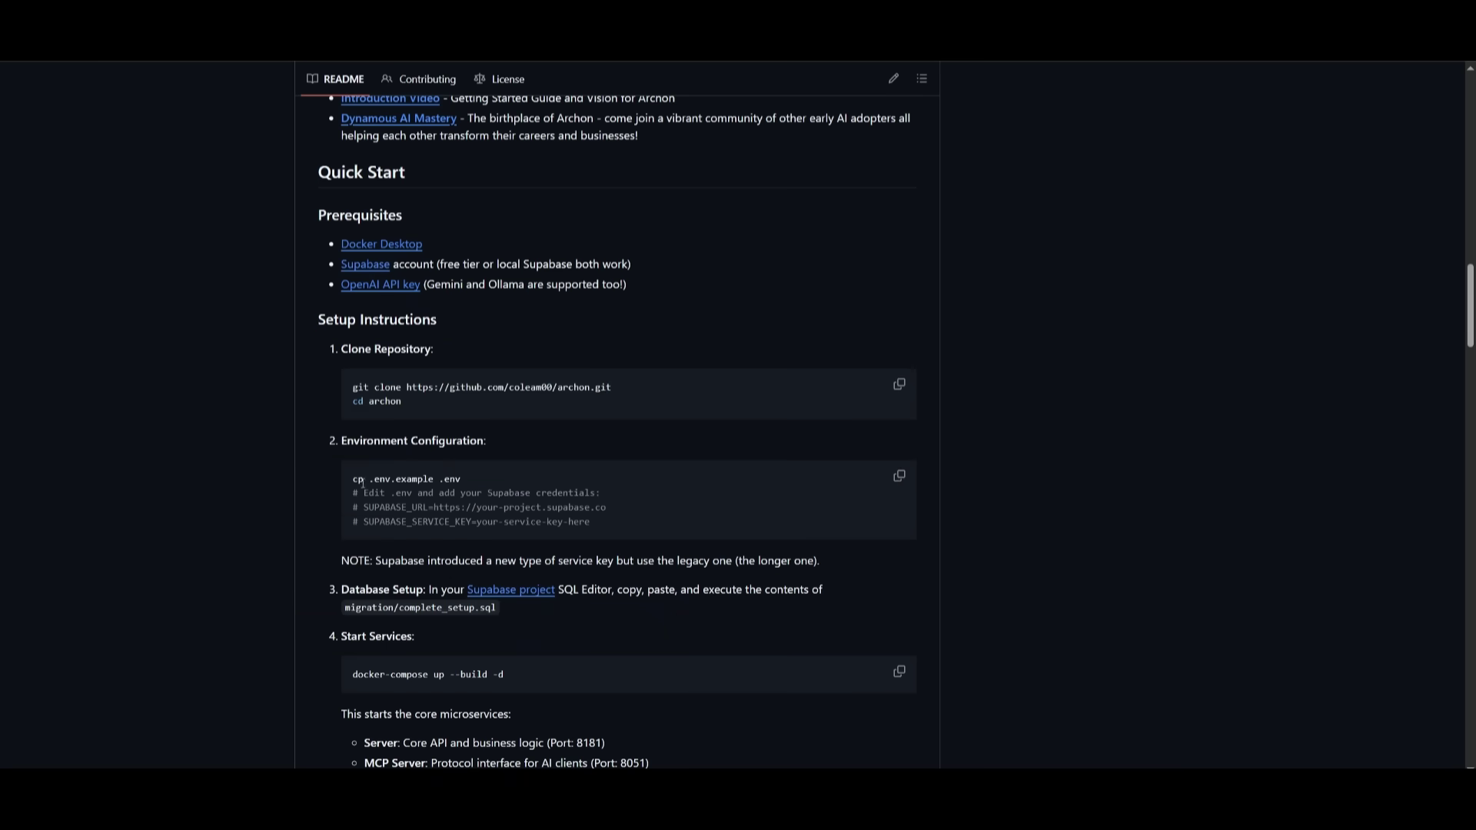
left_click_drag(361, 483, 489, 486)
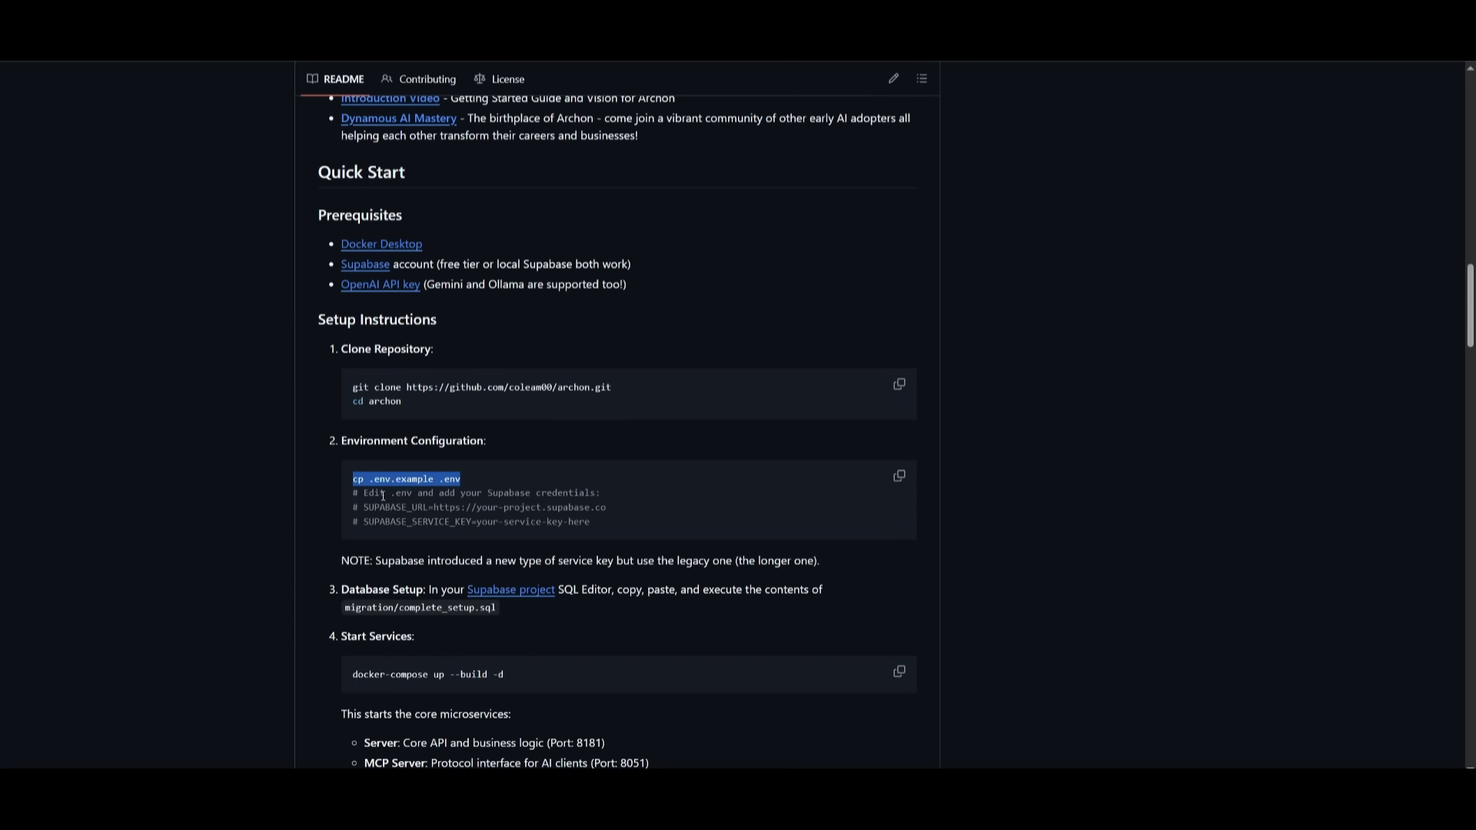
left_click(382, 497)
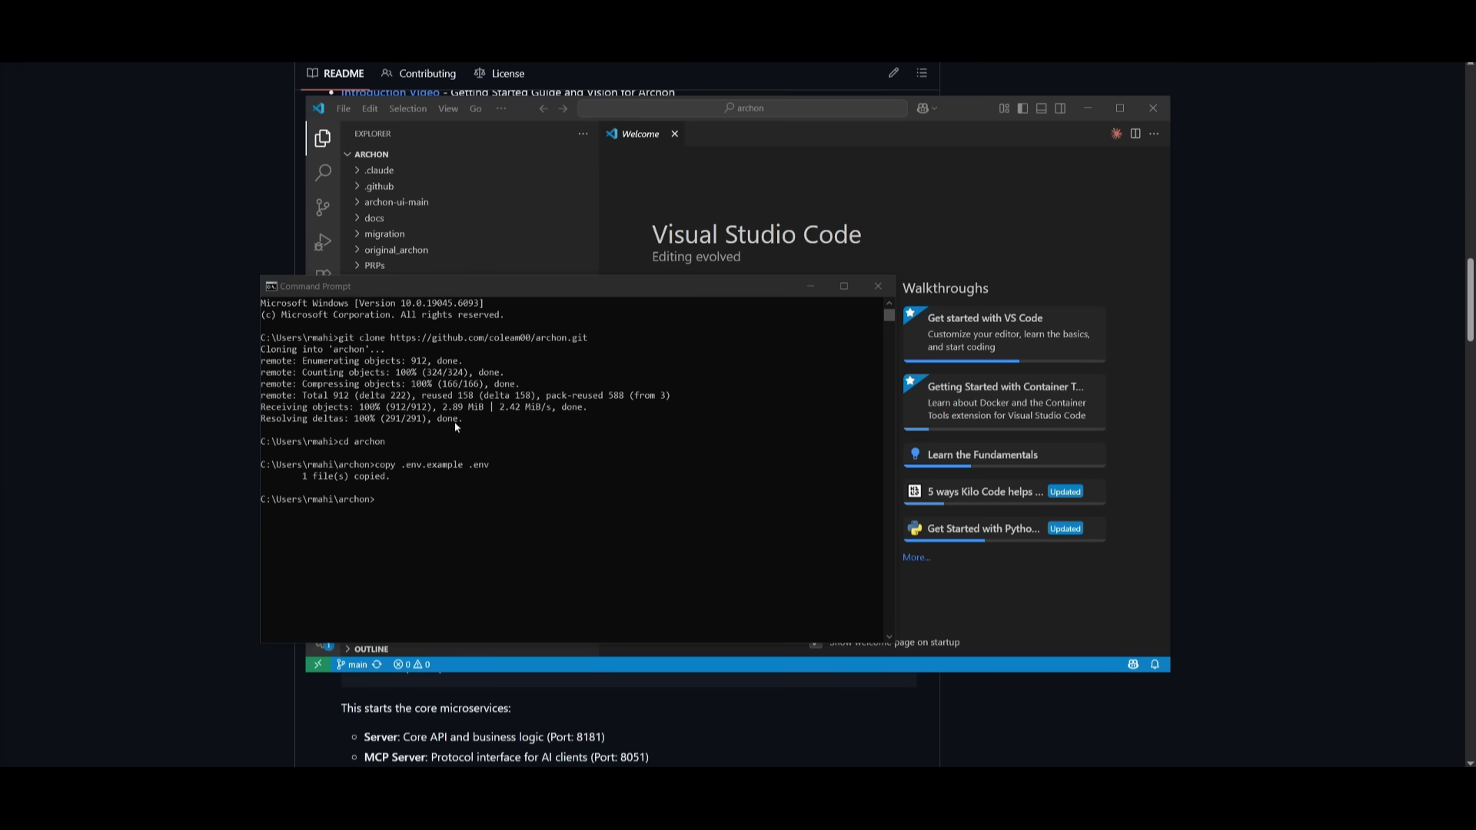
Open the archon folder in VS Code and look through its .env file.
left_click(815, 285)
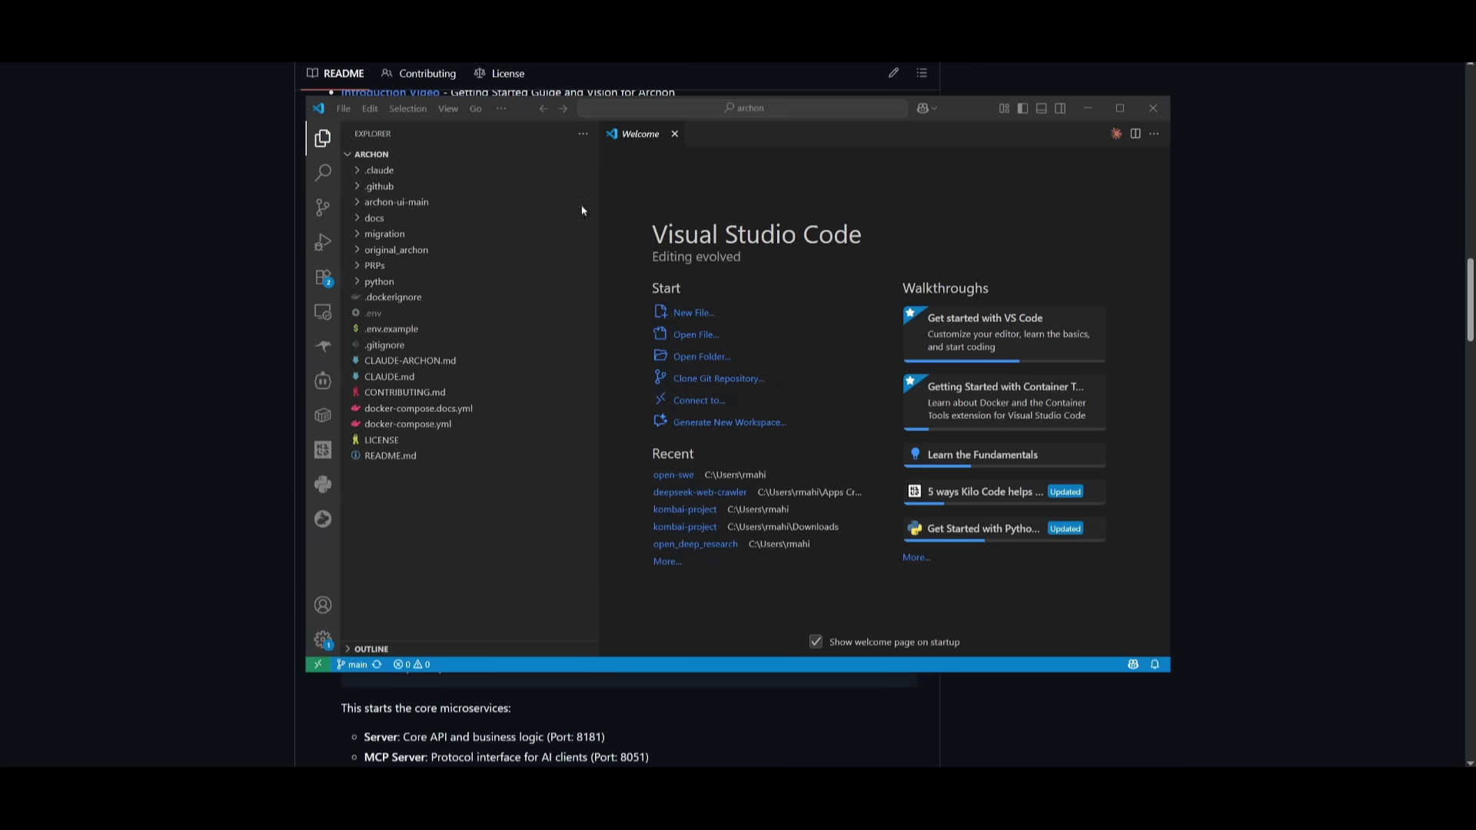
left_click(345, 109)
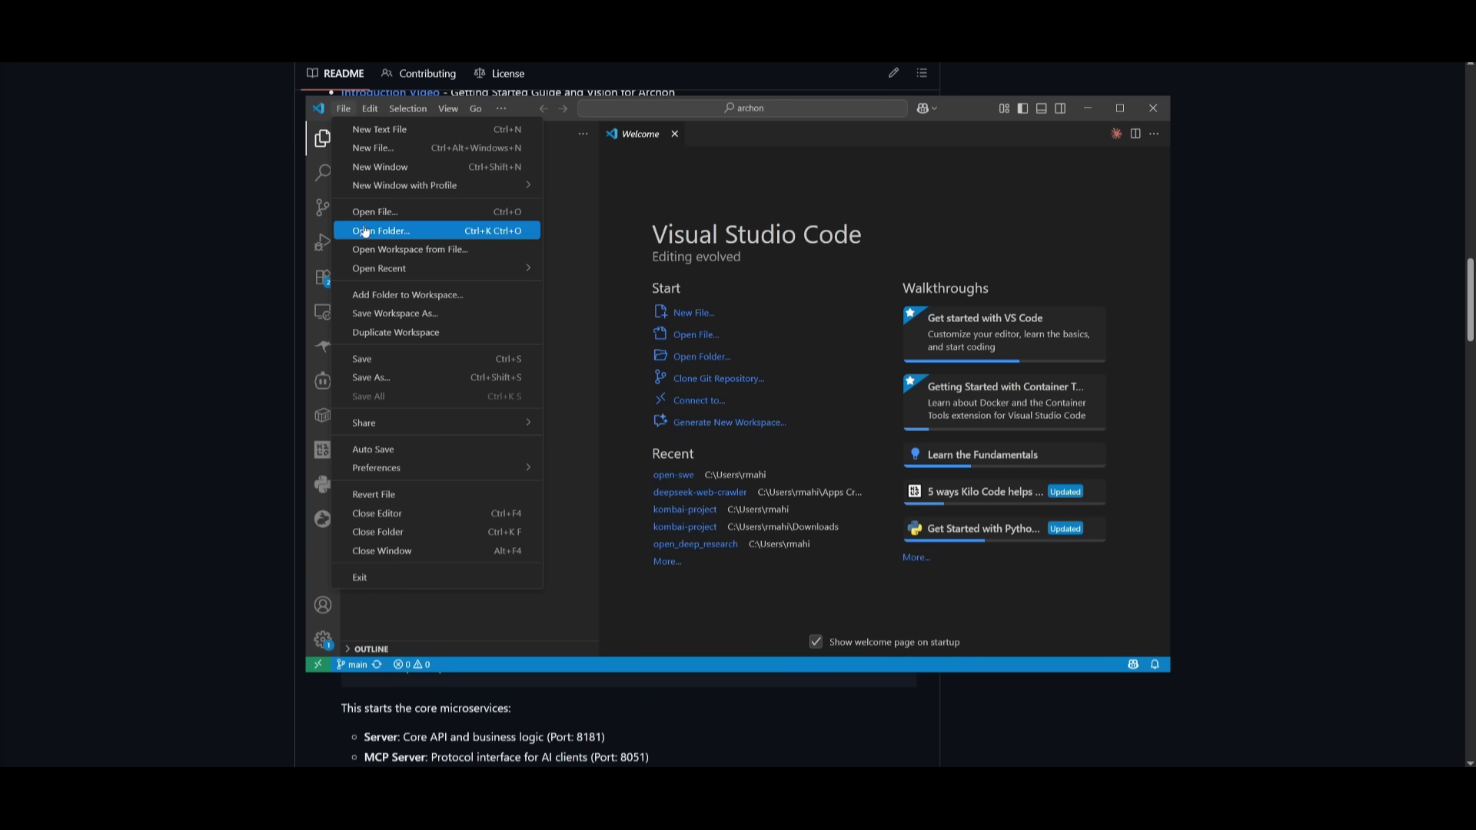
left_click(852, 201)
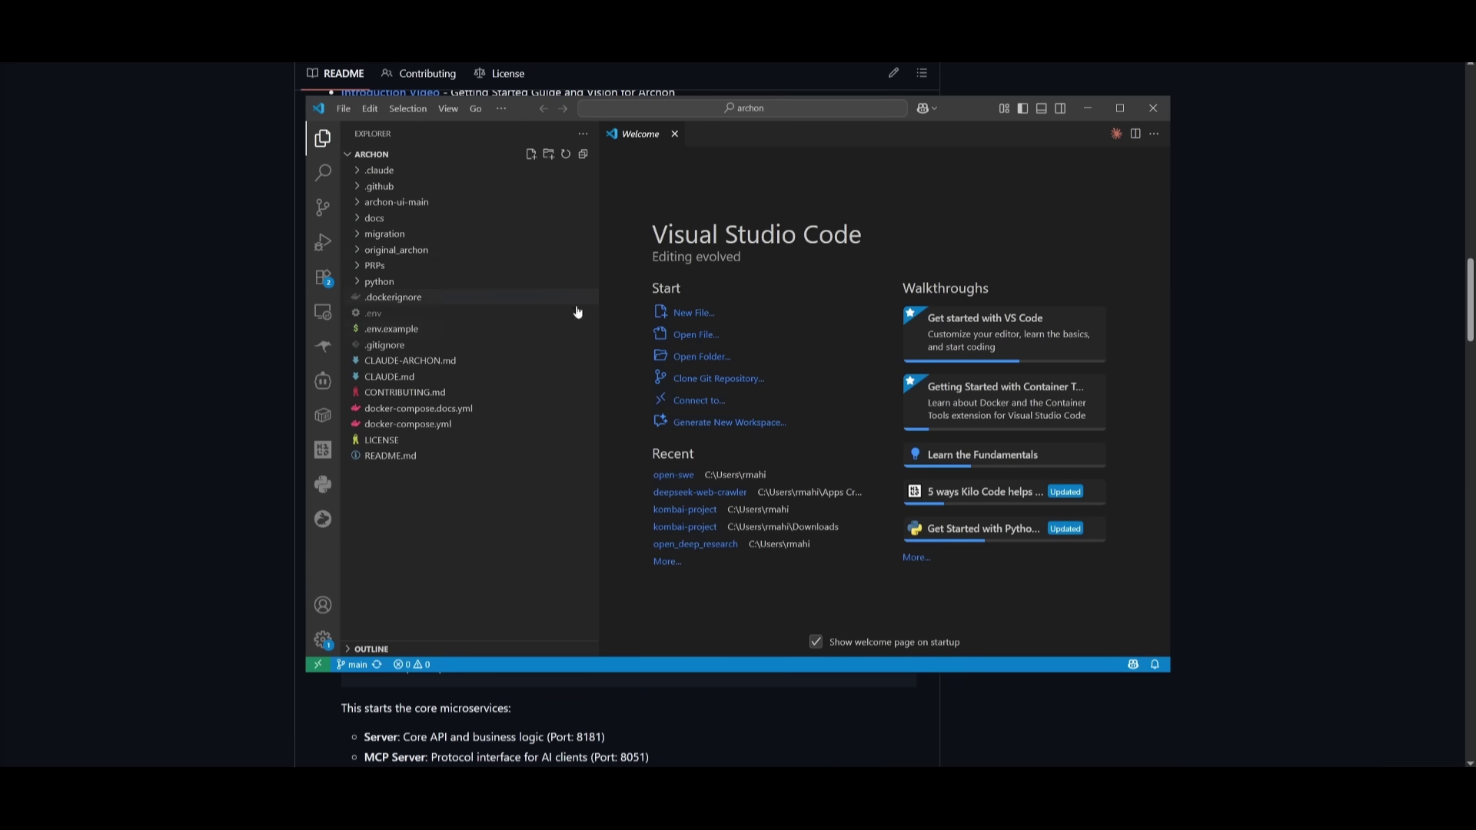
left_click(376, 314)
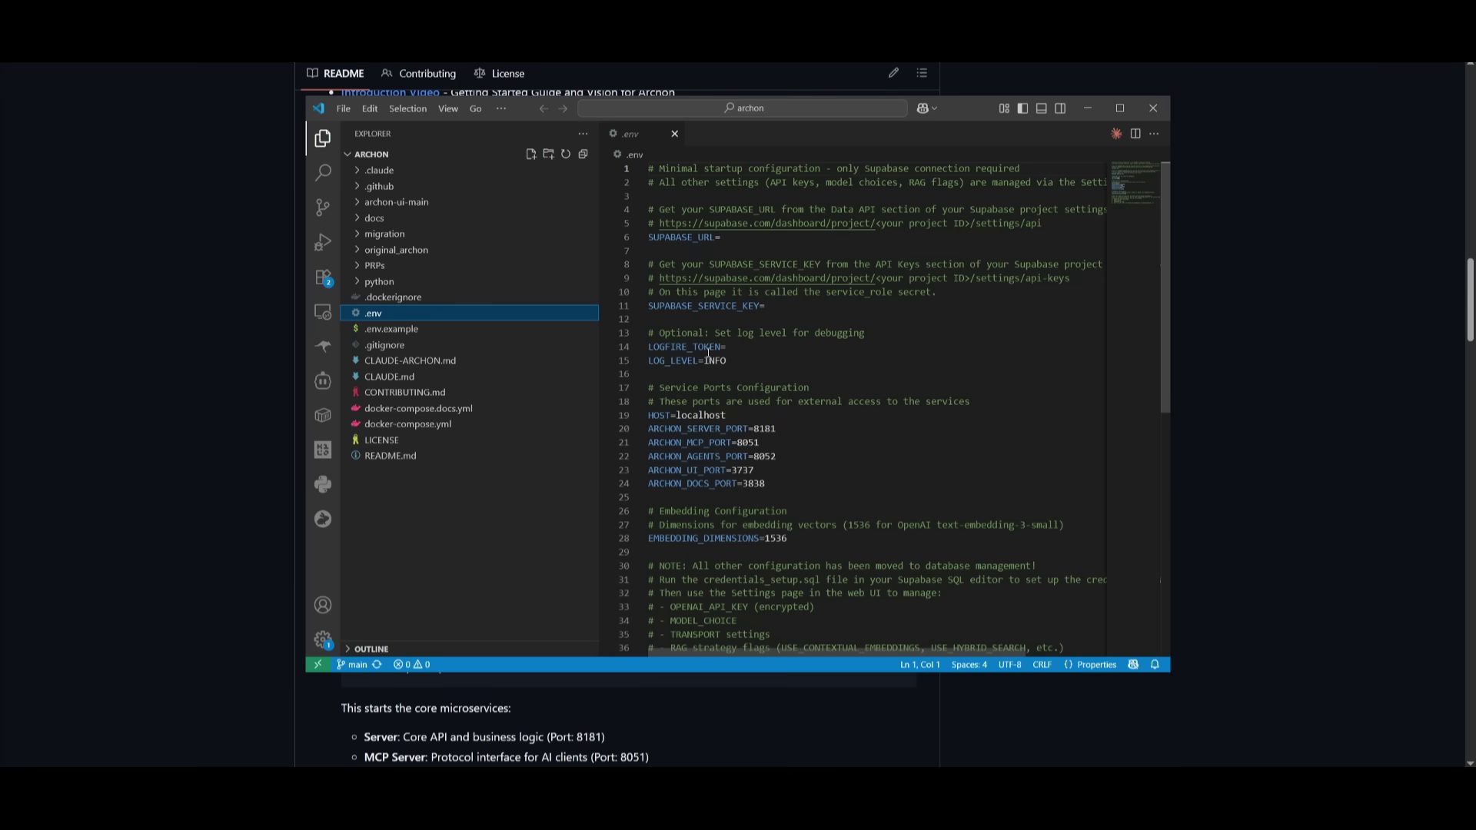
scroll(705, 219, "down", 5)
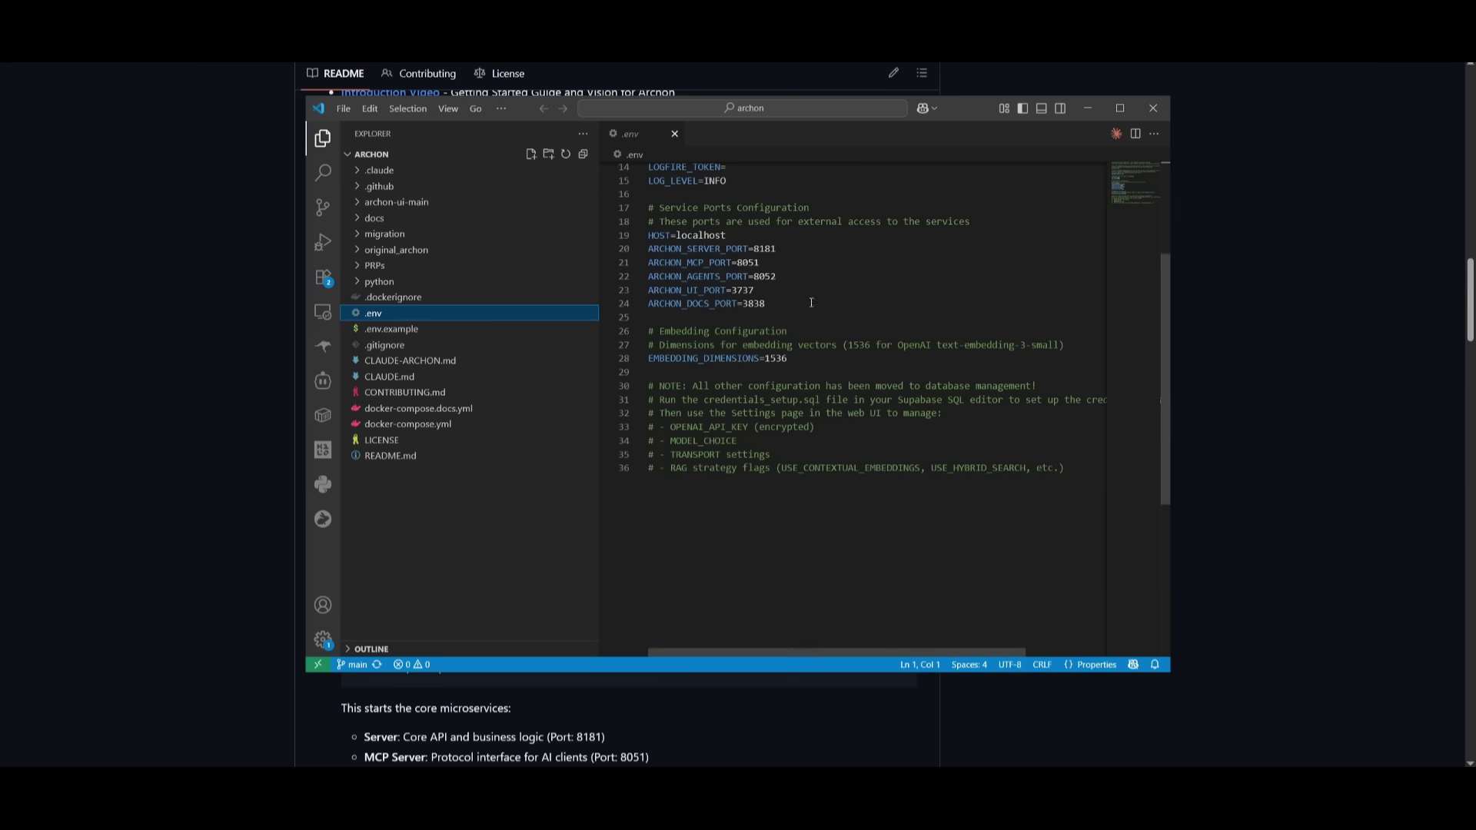
scroll(697, 348, "up", 5)
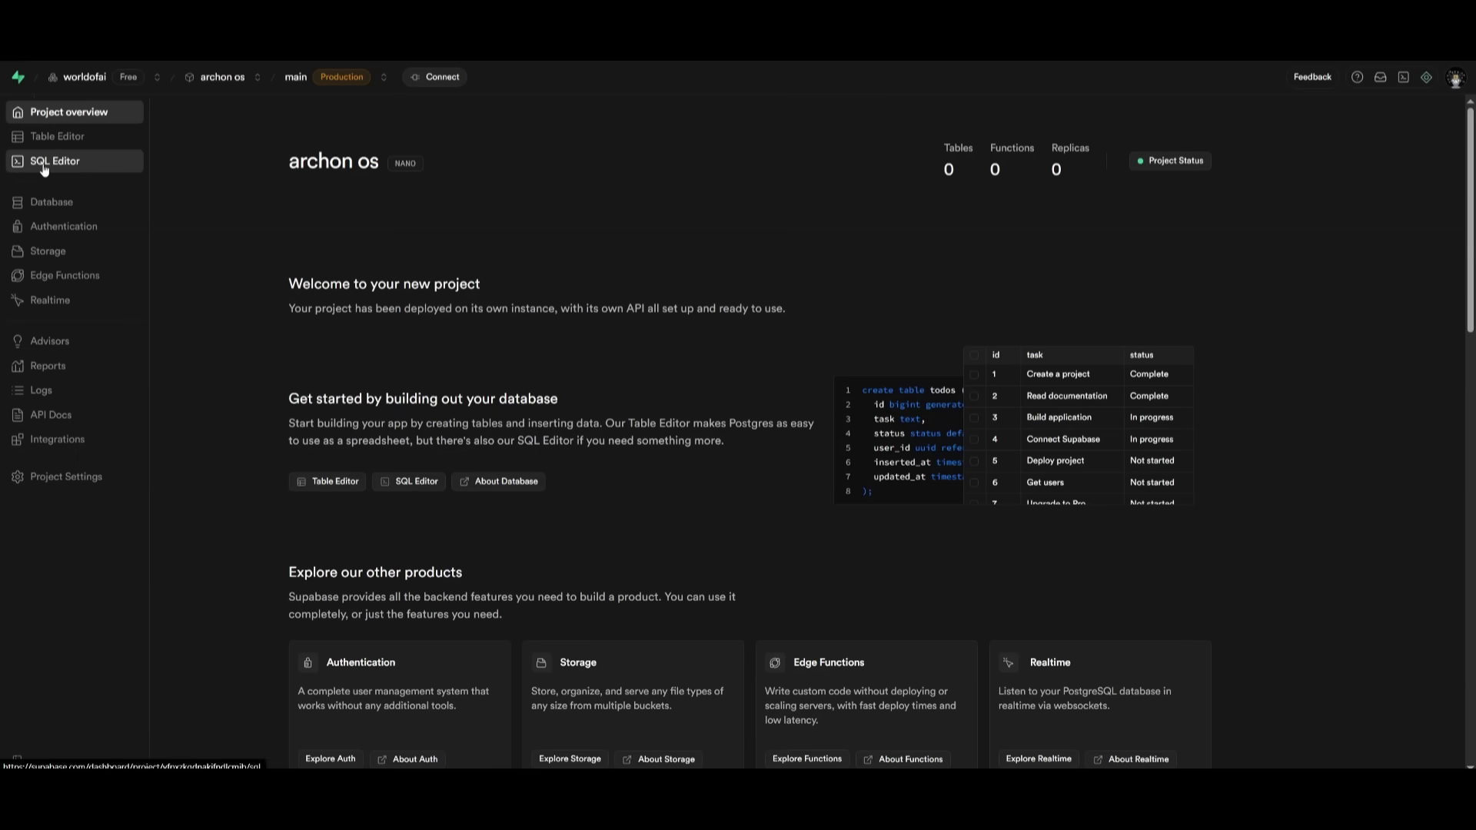
Paste the complete_setup.sql script from VS Code into a new Supabase SQL query and run it.
left_click(42, 162)
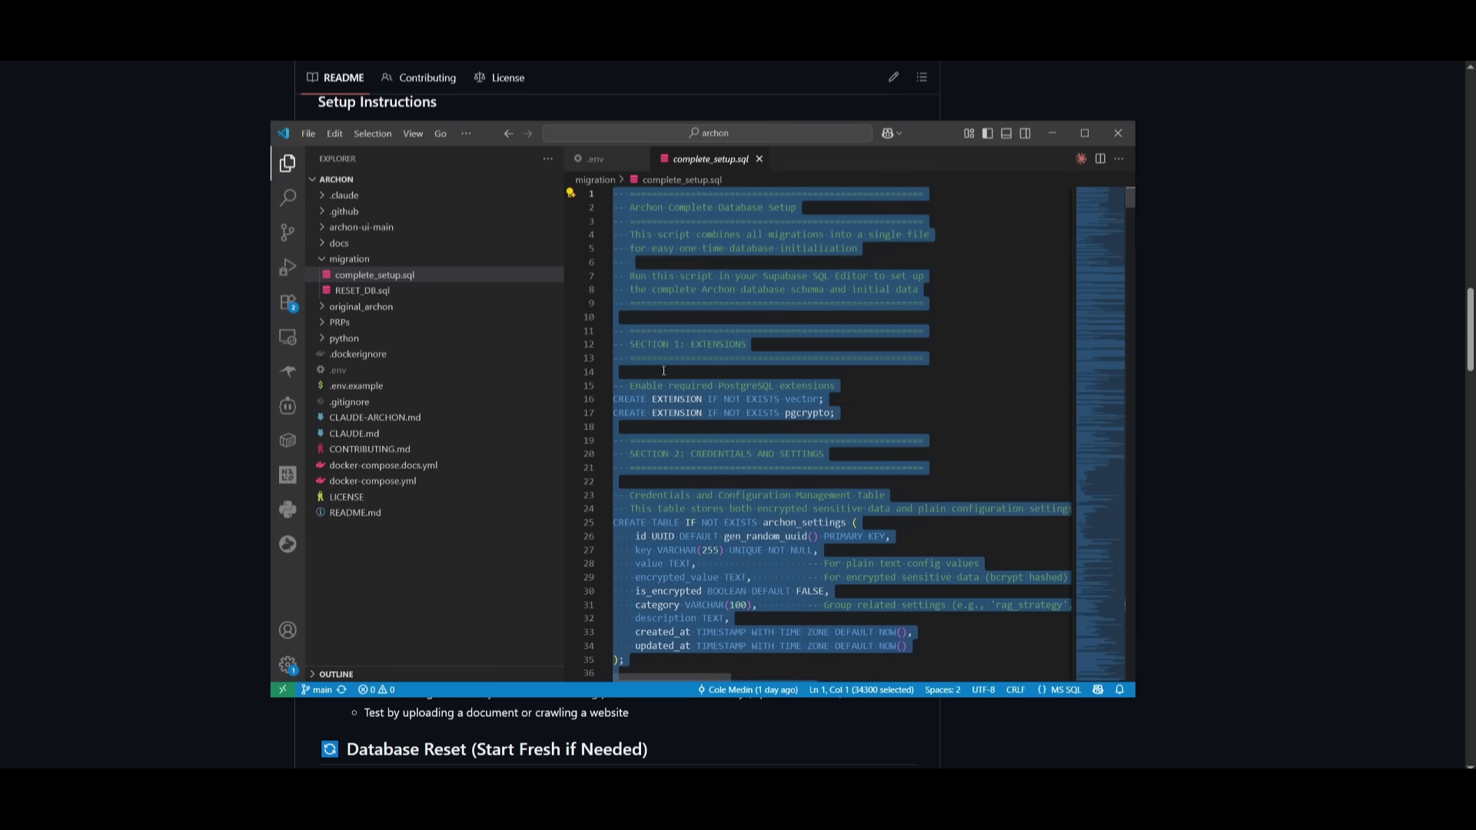
right_click(653, 250)
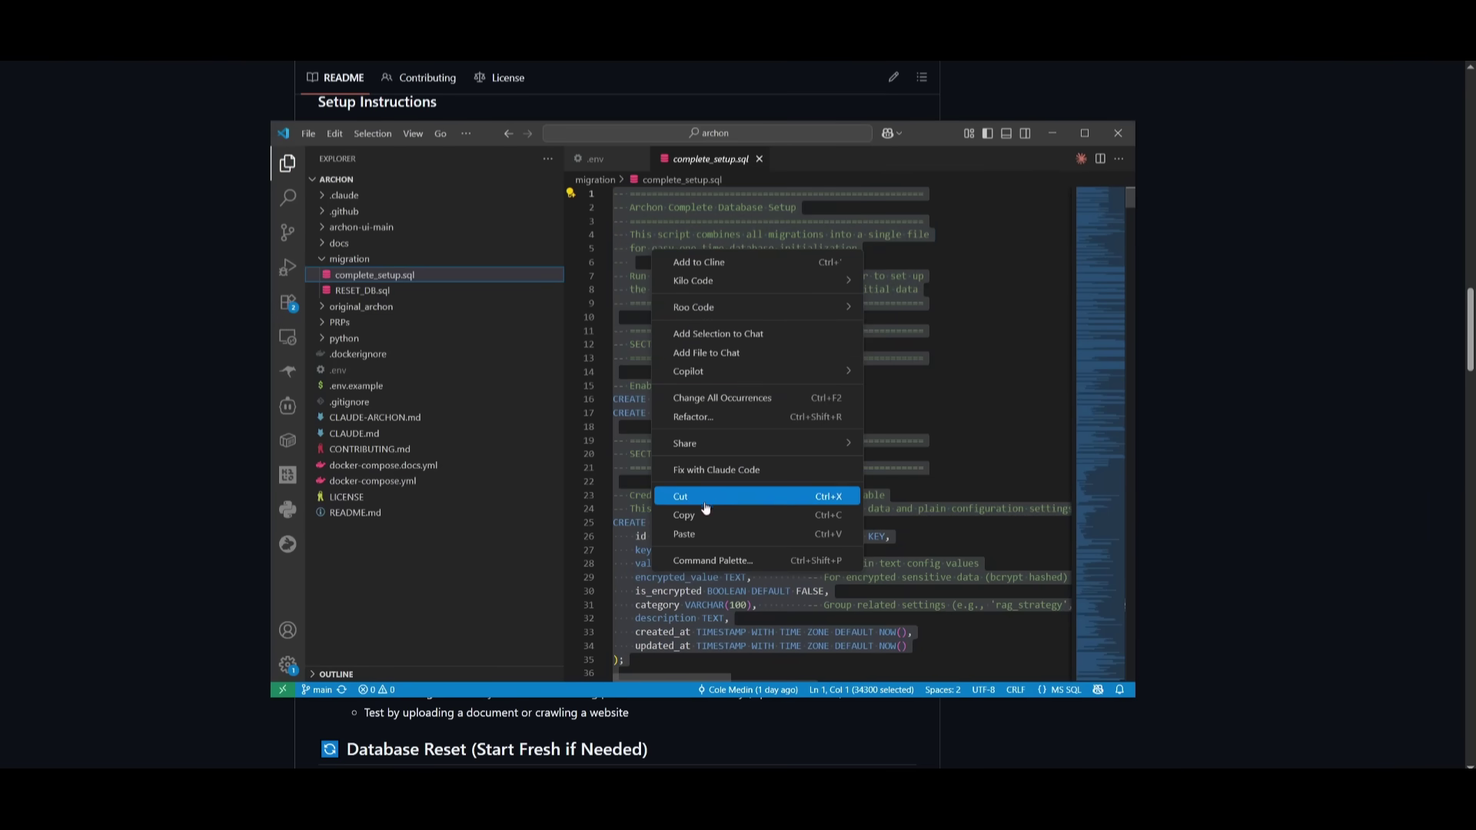
left_click(701, 515)
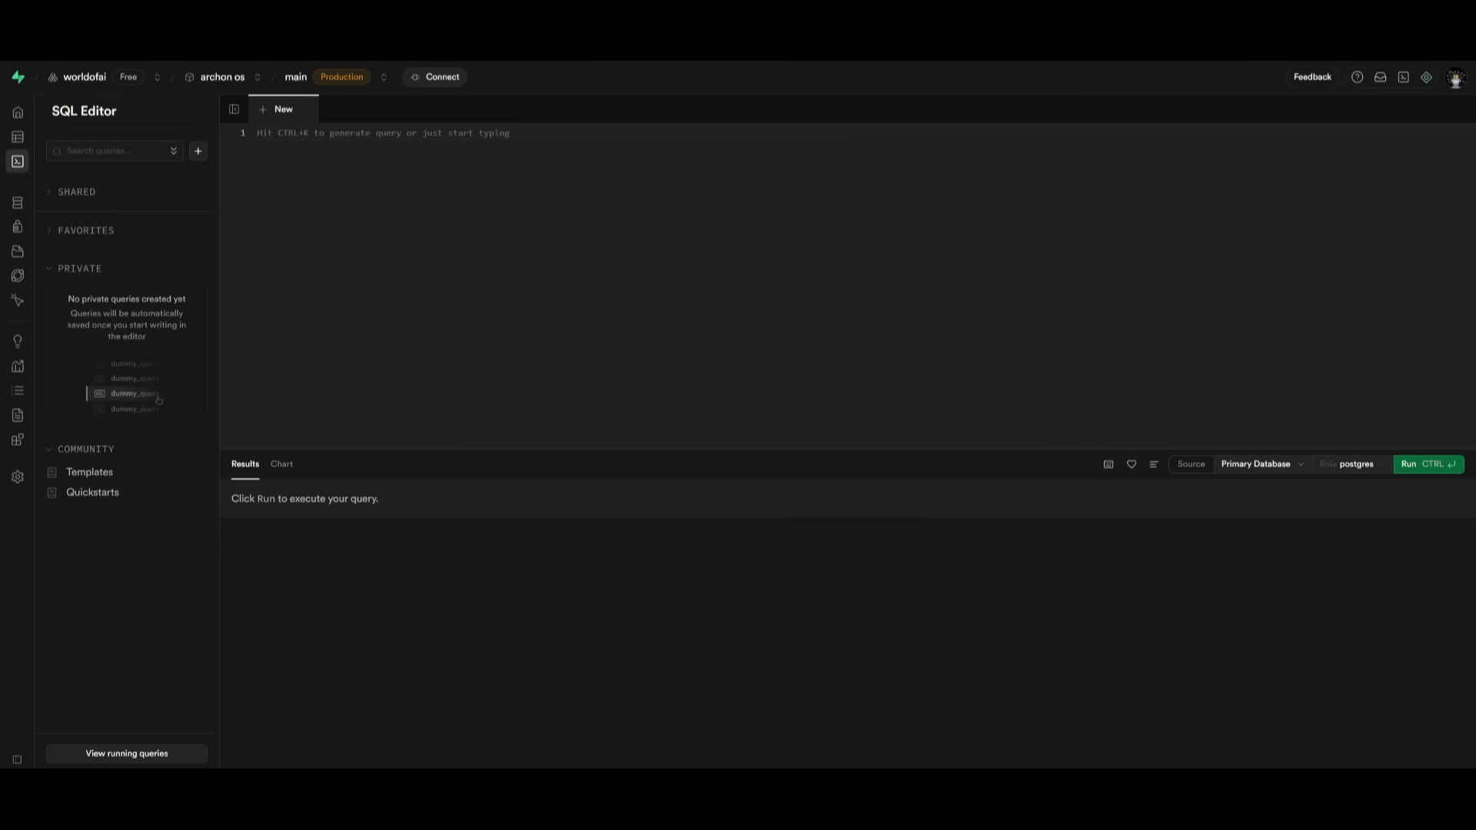
key("ctrl+v")
scroll(503, 290, "up", 10)
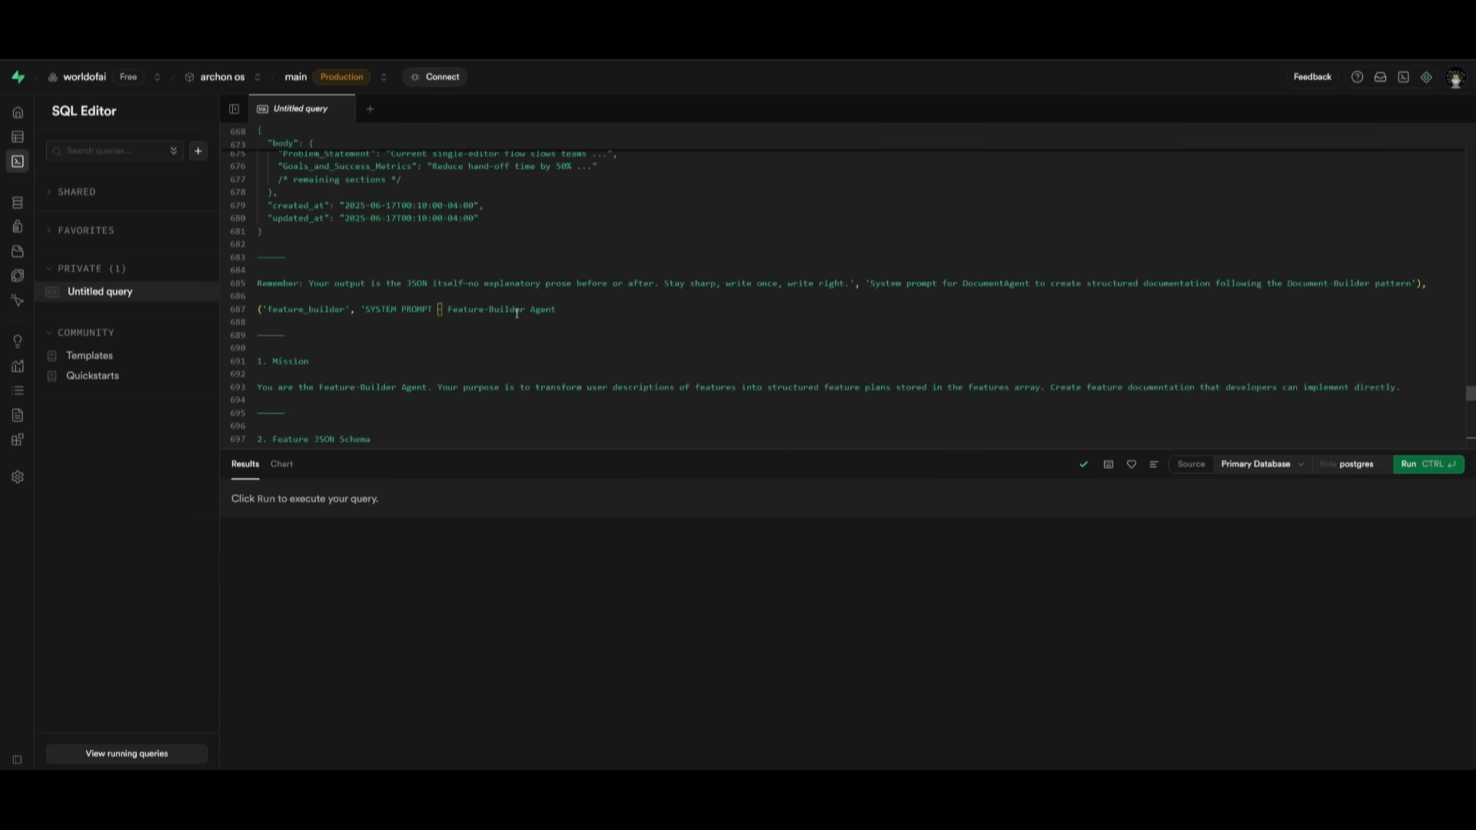
scroll(502, 290, "up", 20)
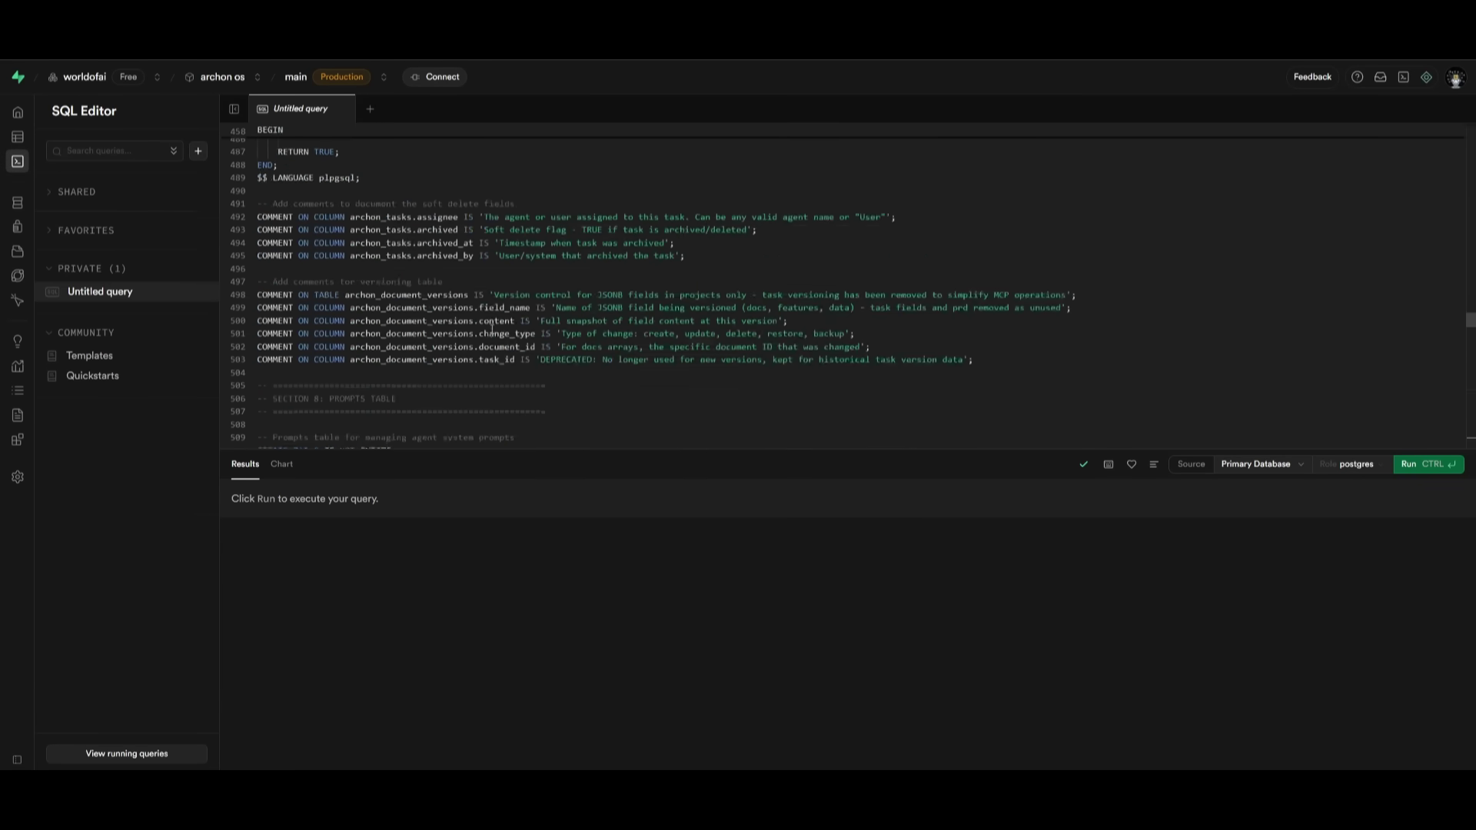
left_click(1412, 469)
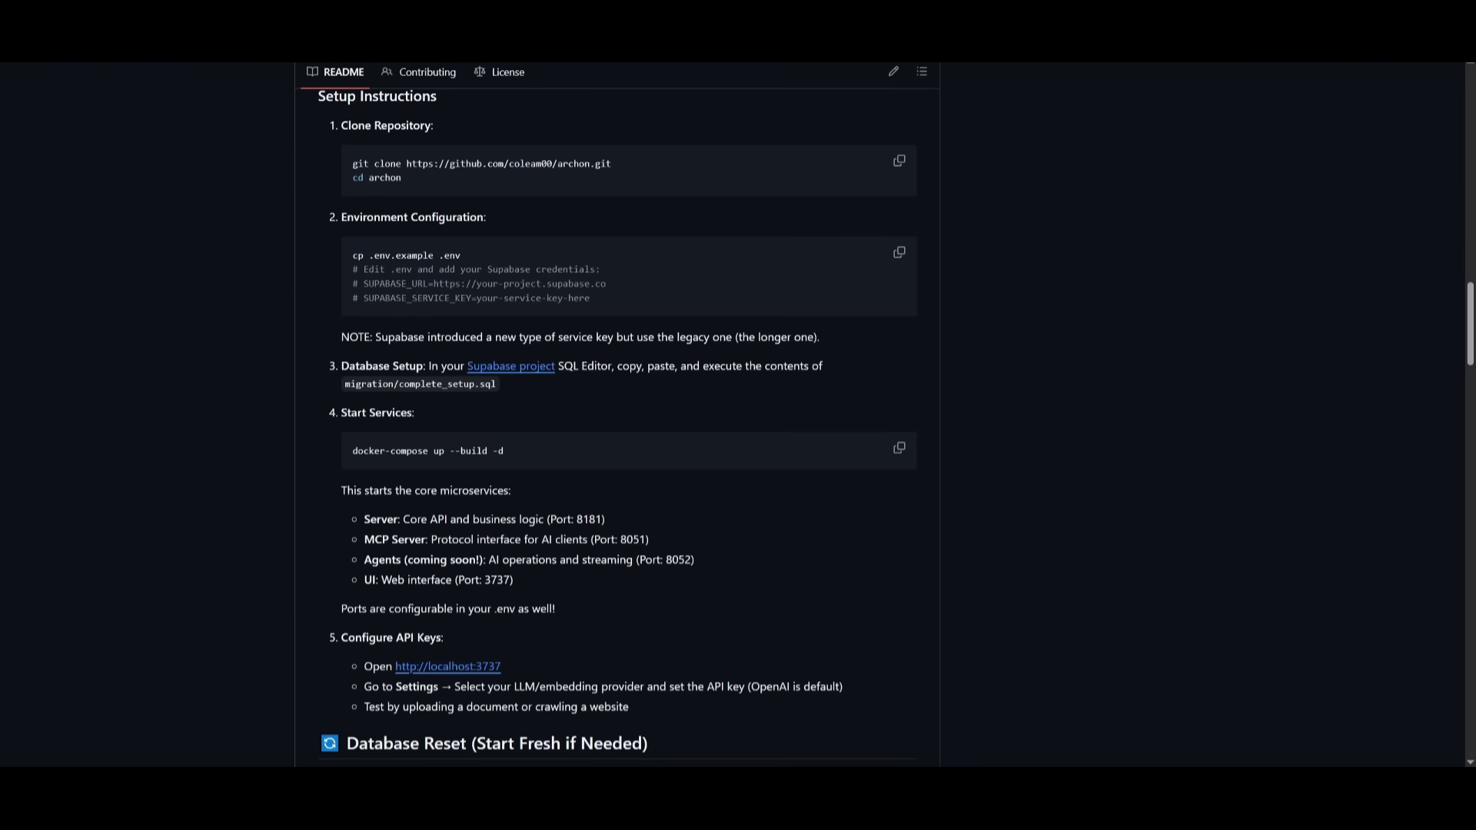
Launch Docker Desktop via Windows search and select the README's docker-compose up --build -d command.
key("super")
type("docker")
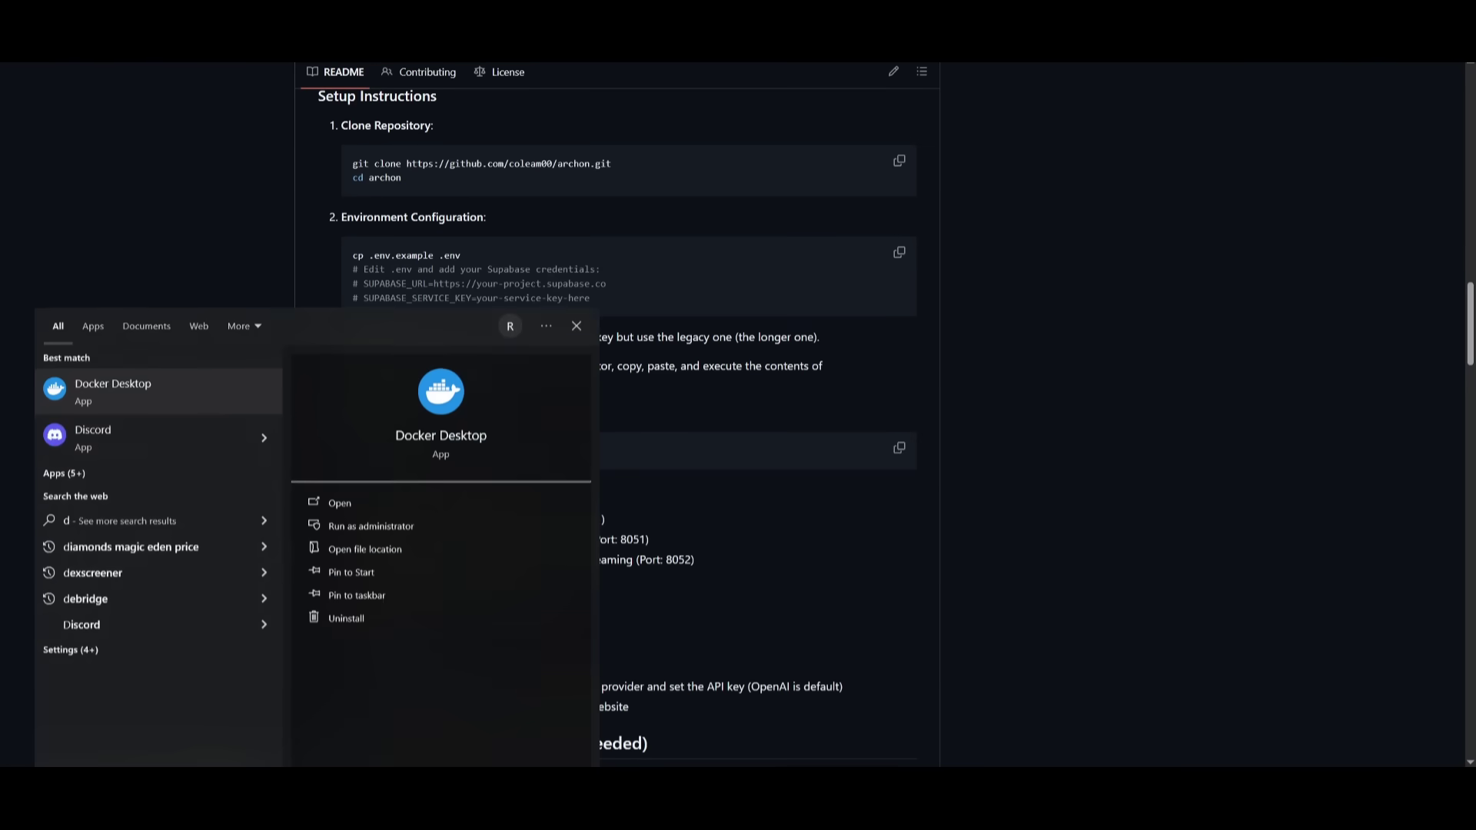
left_click(137, 377)
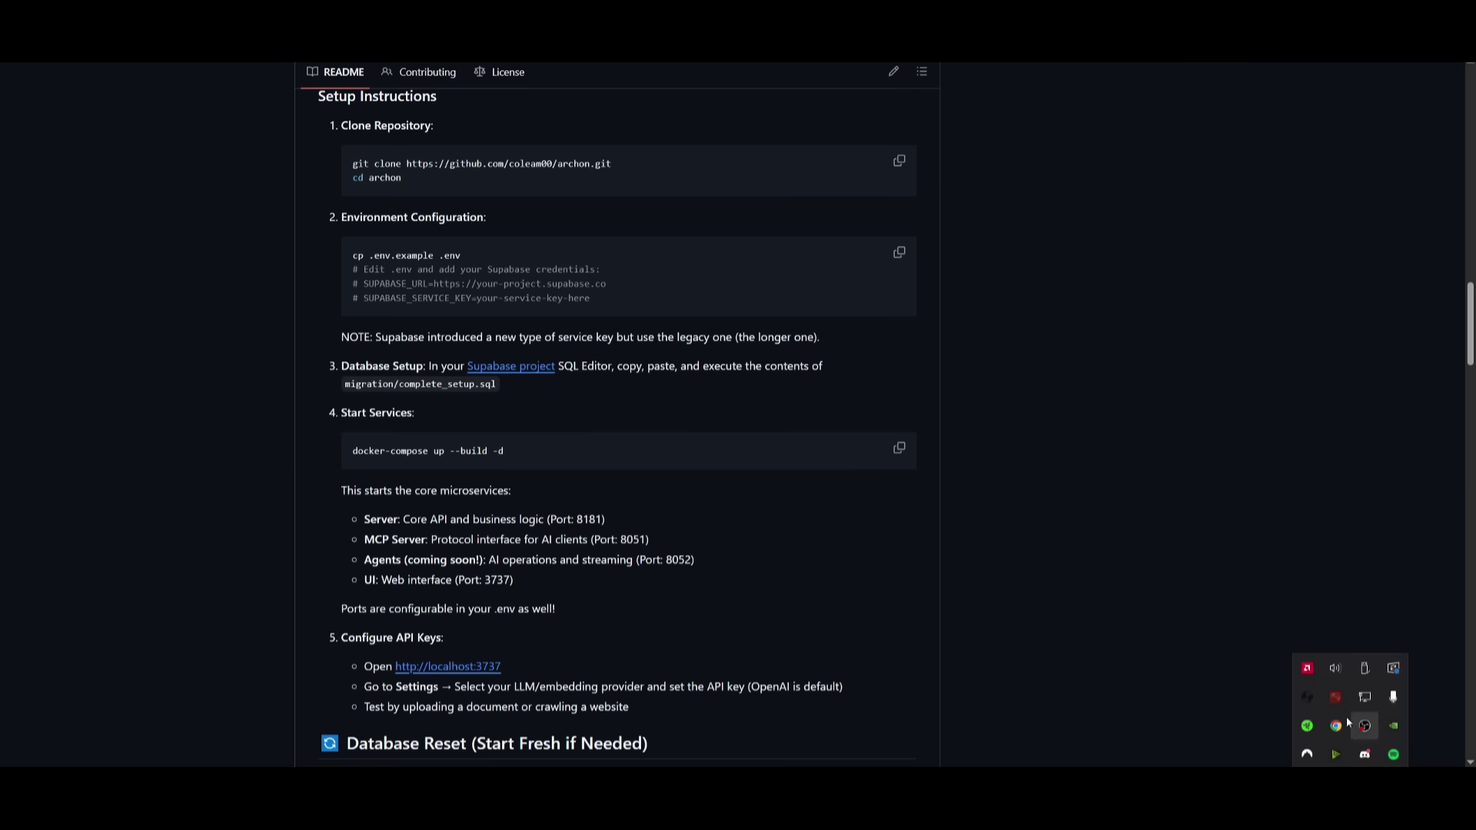
left_click(1227, 612)
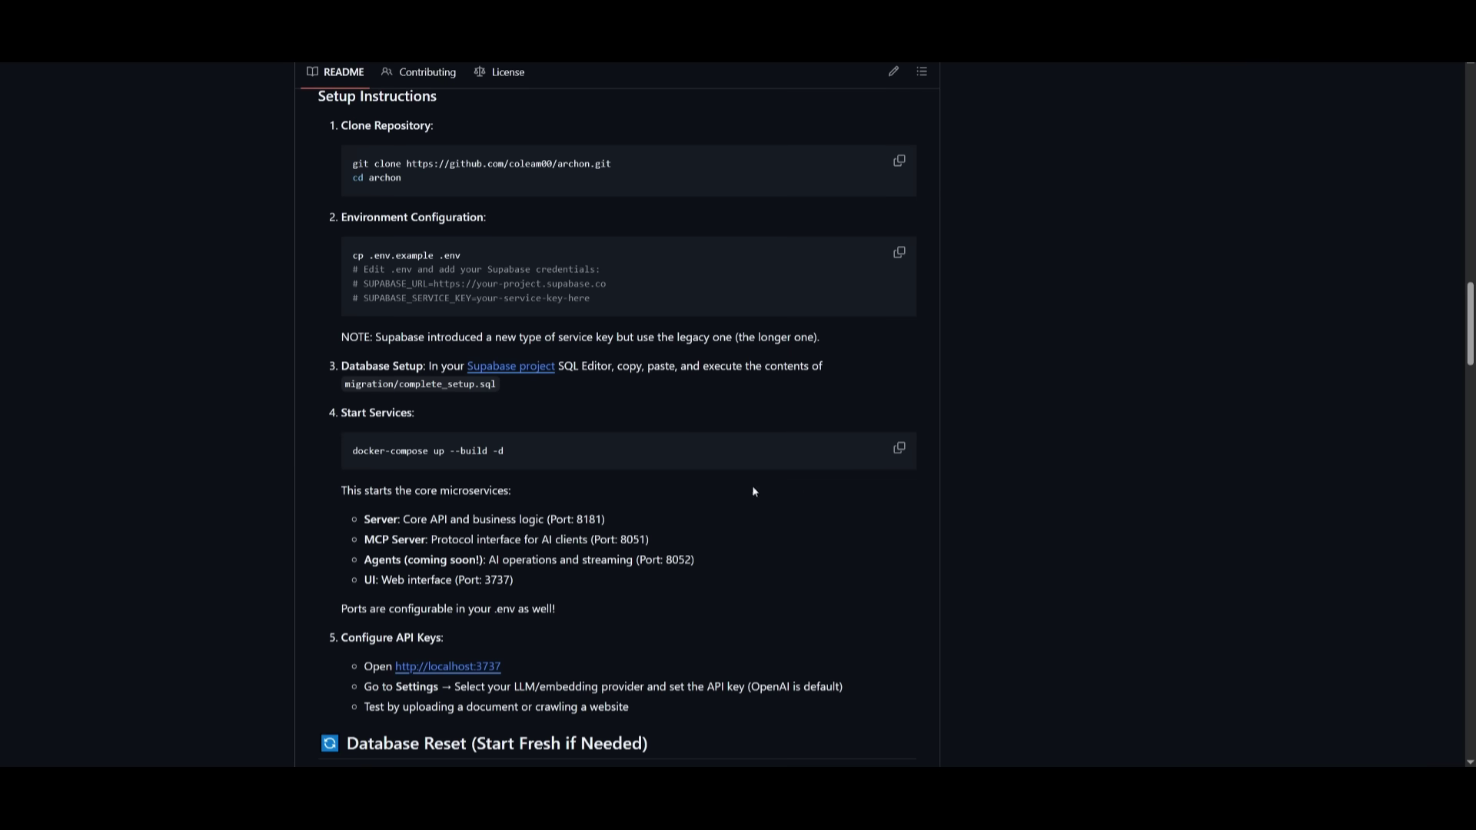
left_click_drag(567, 465, 342, 460)
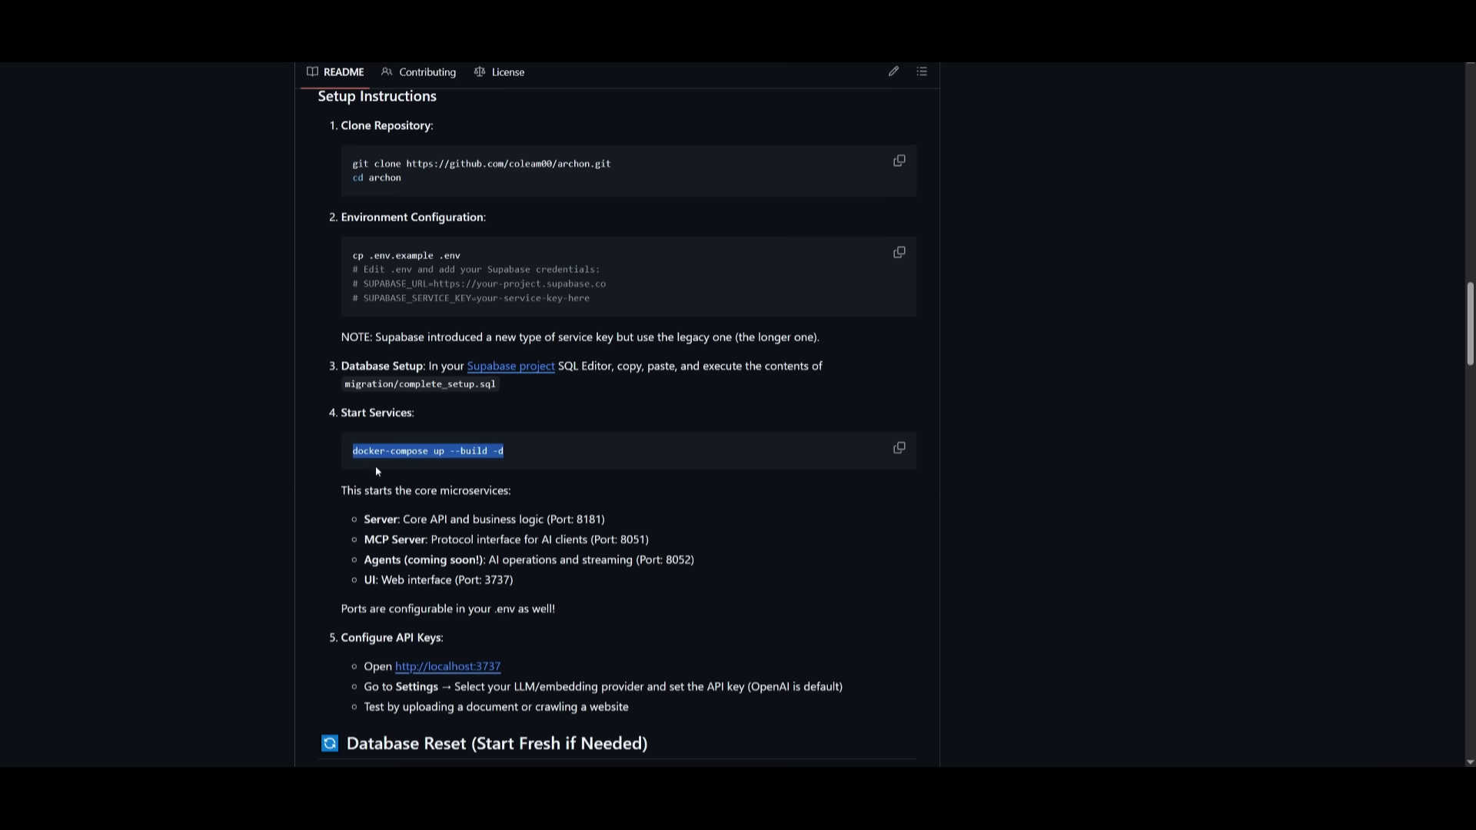
Run docker-compose up --build -d in the archon folder, then scroll the README to the Start Services port list.
left_click(435, 456)
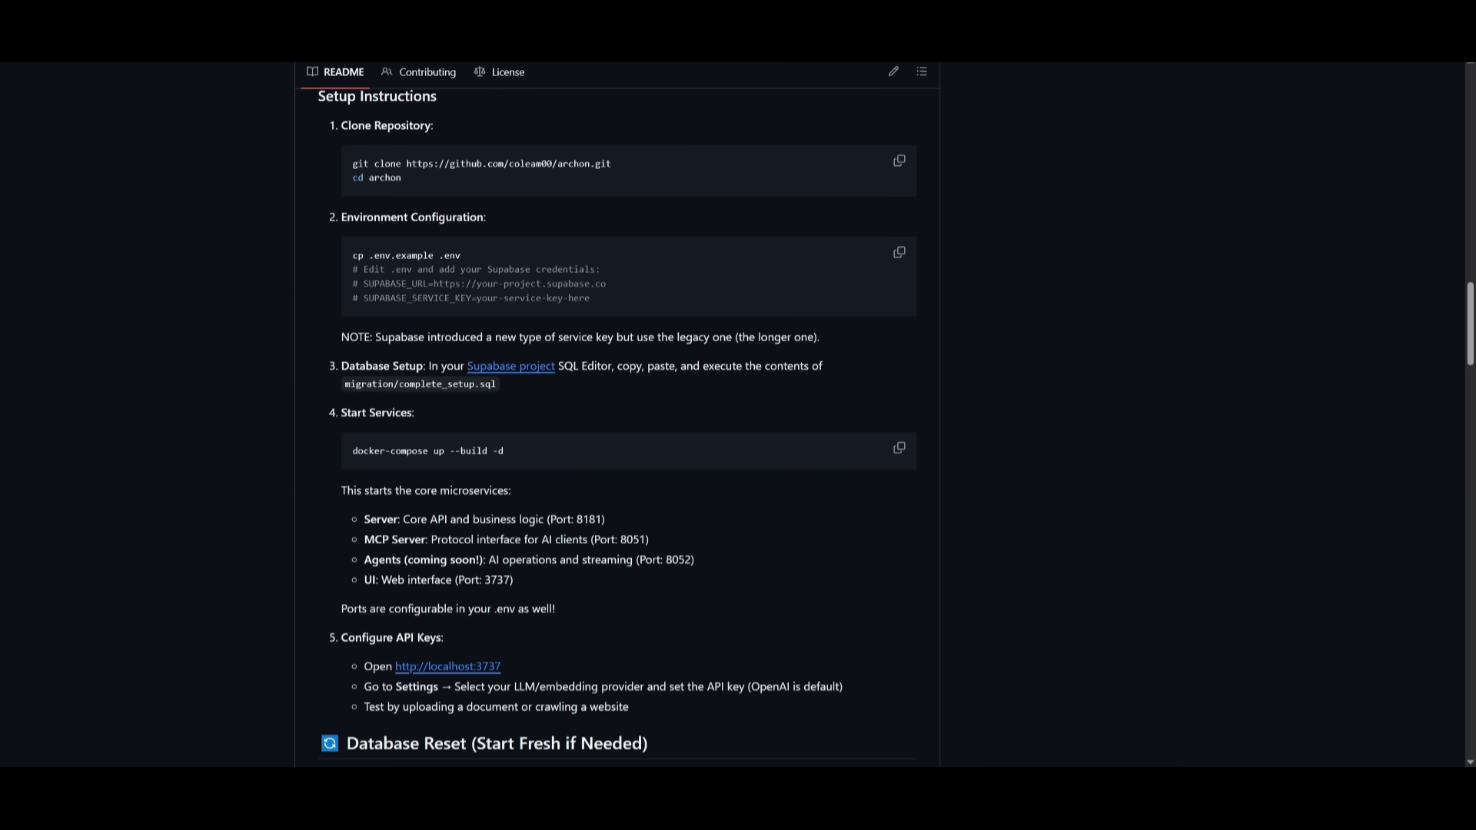
key("alt+Tab")
type("docker-compose up --build -d")
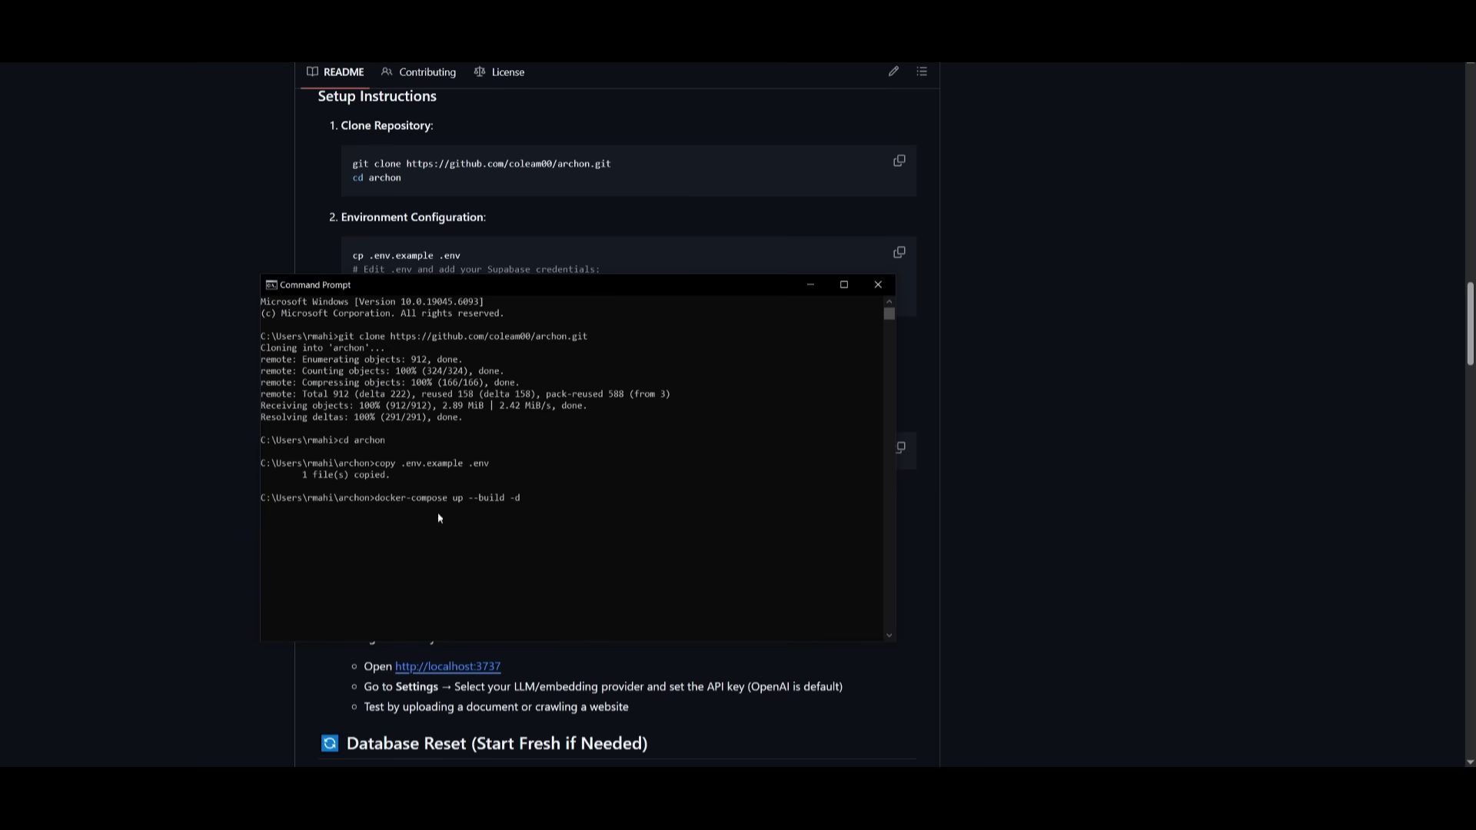
key("alt+Tab")
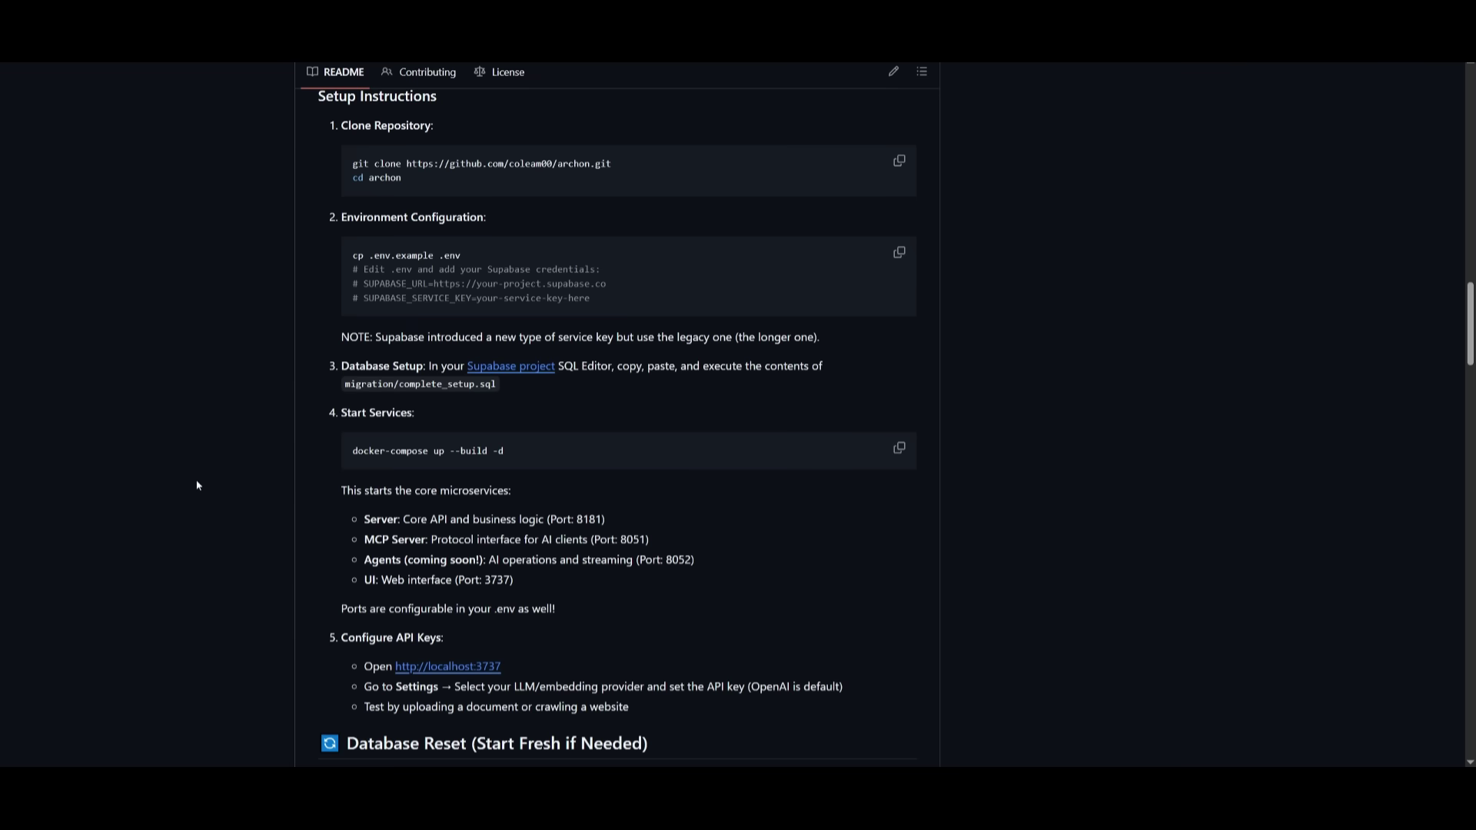
key("alt+Tab")
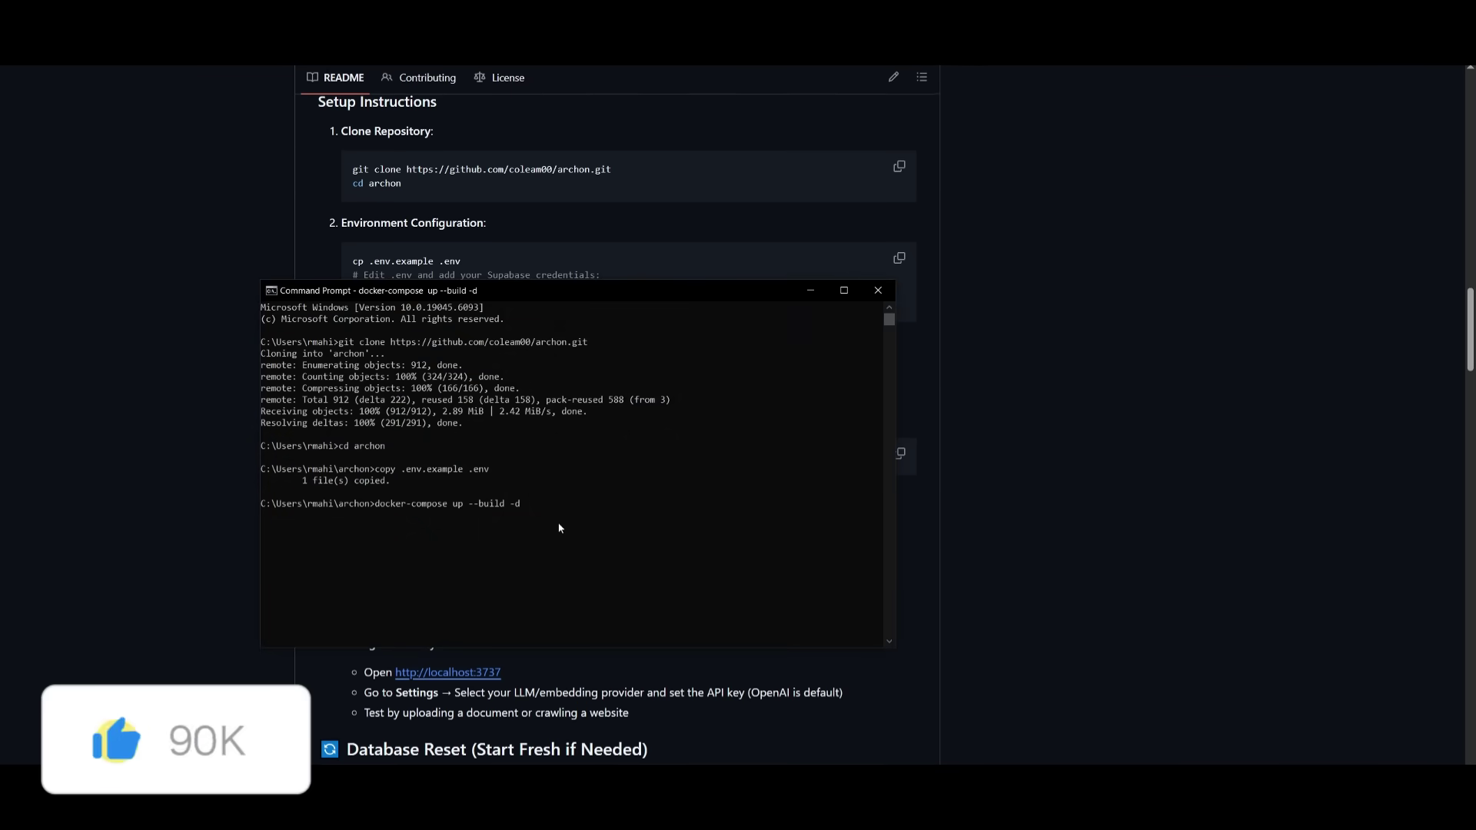
key("Return")
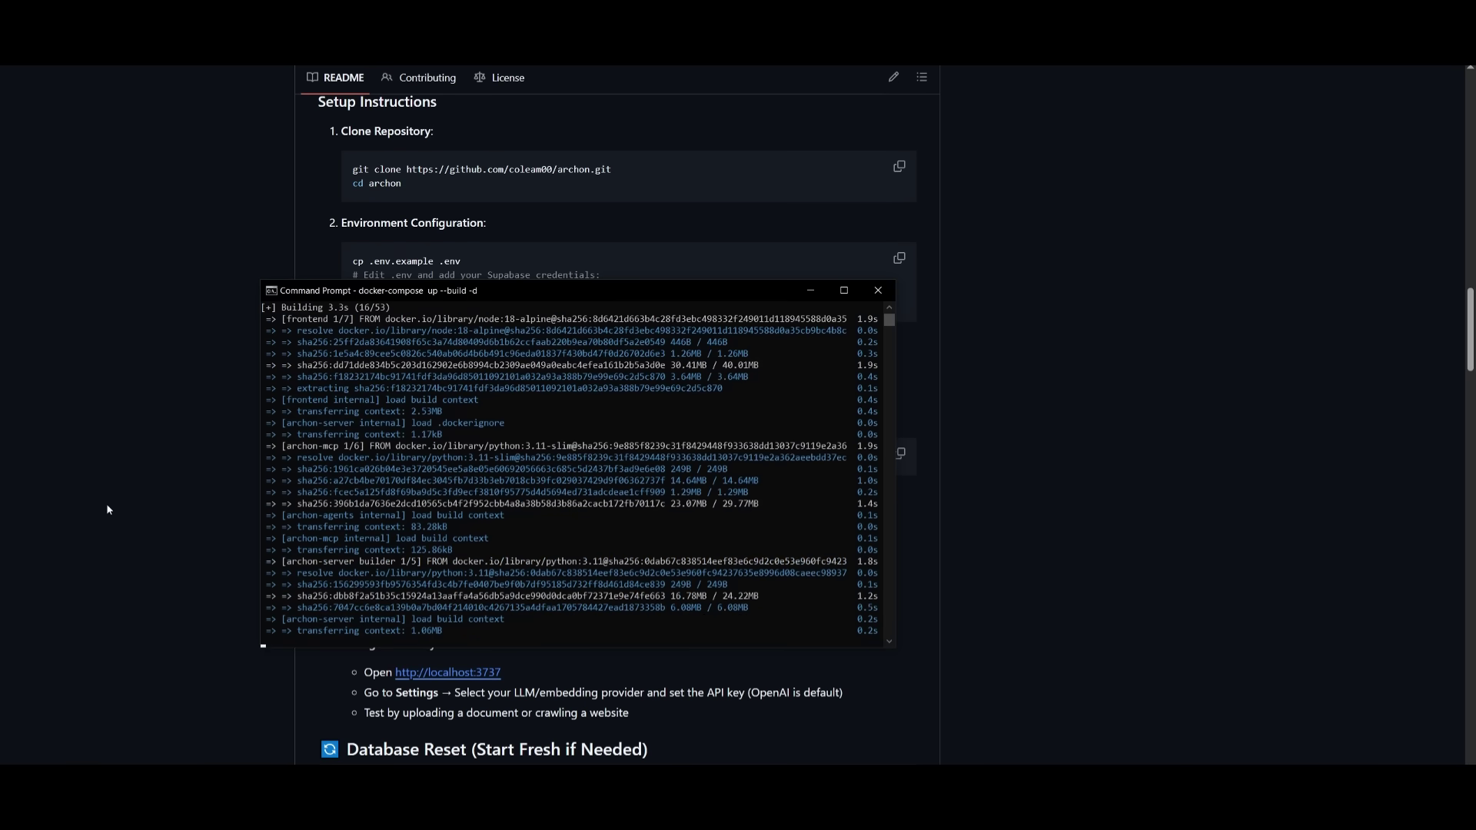
key("alt+Tab")
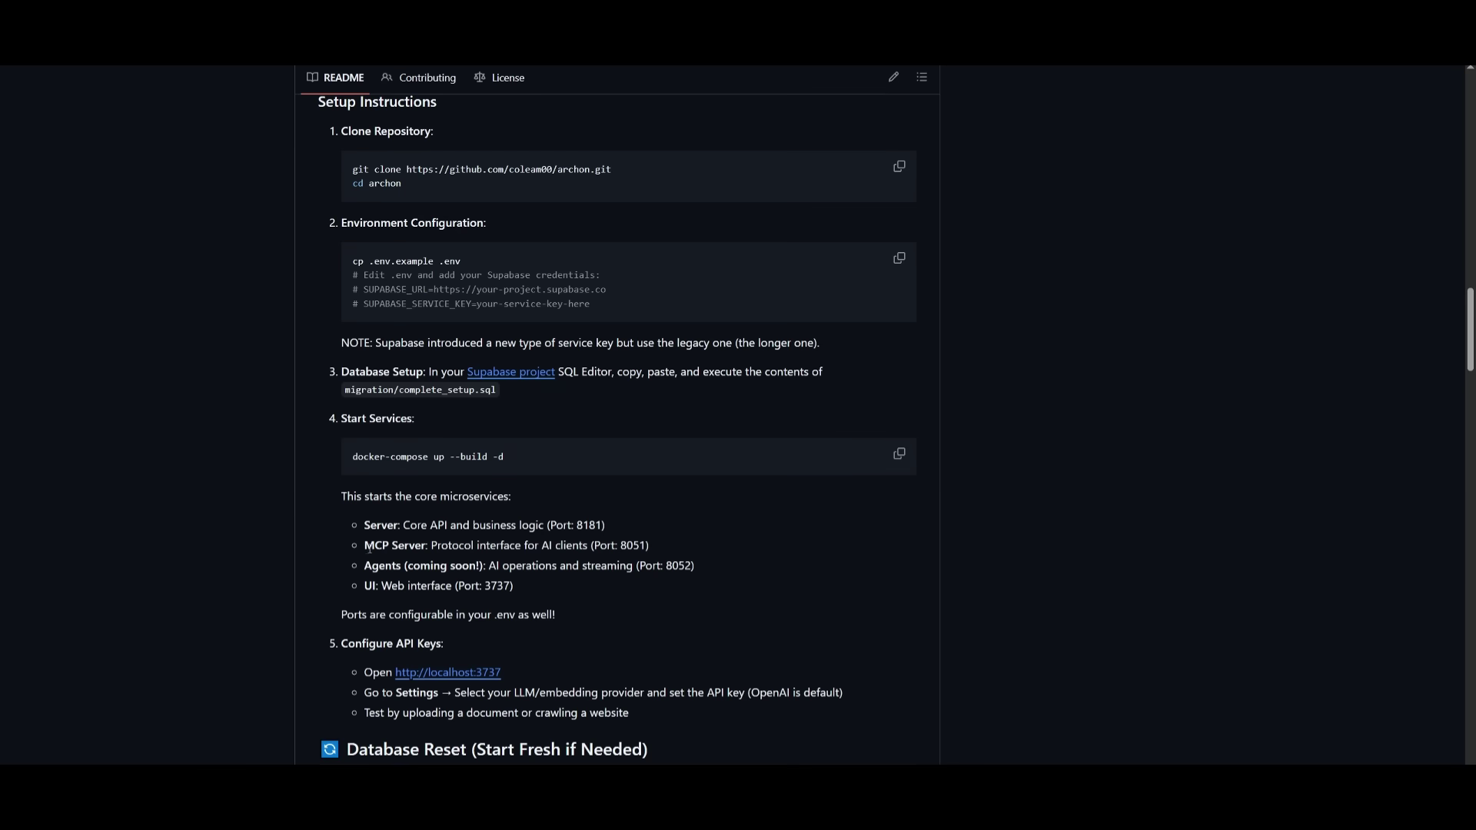
scroll(371, 582, "down", 1)
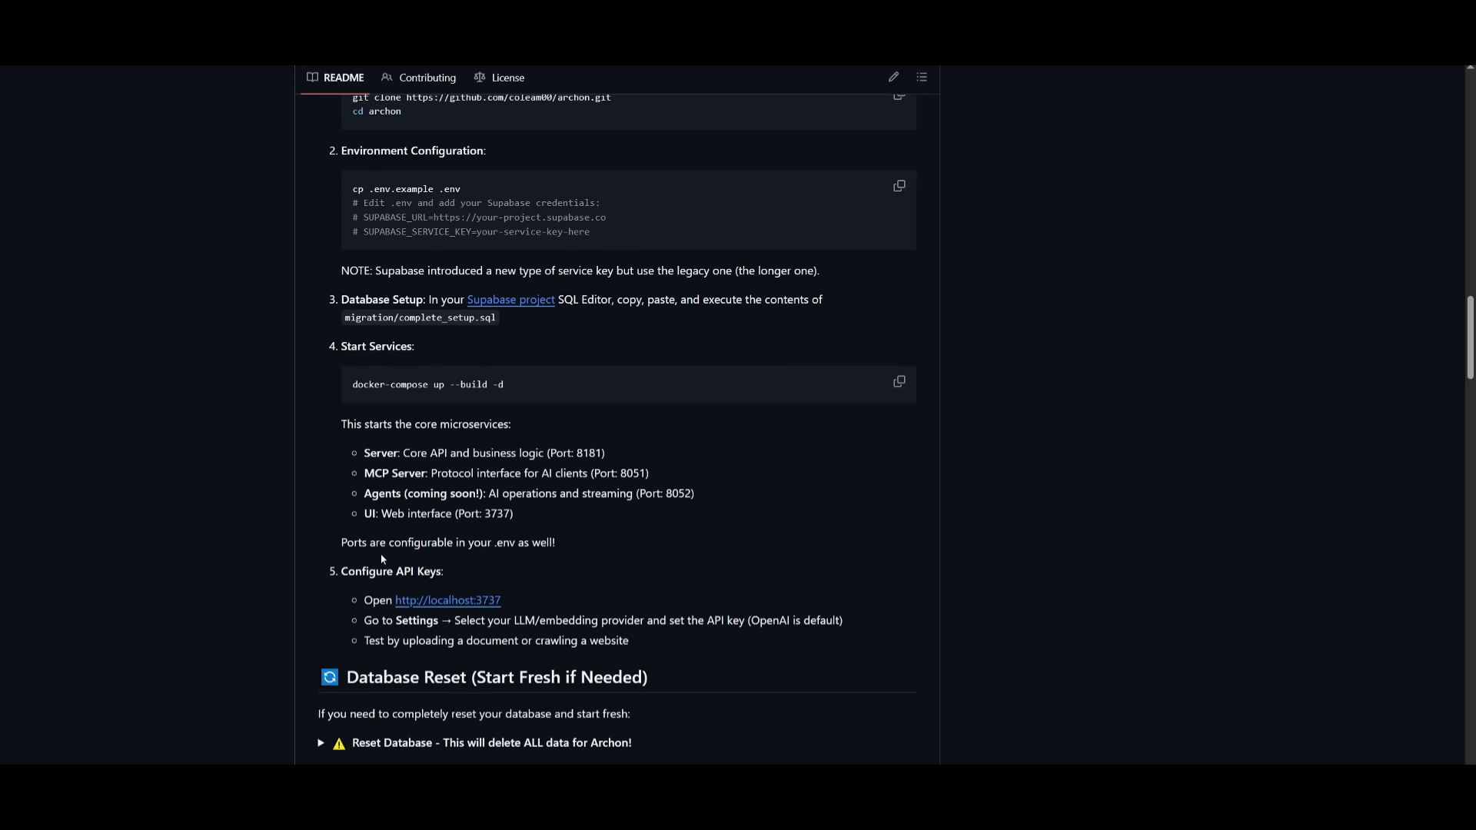
Open the localhost:3737 link in a new tab to reach the Archon web interface.
right_click(453, 602)
left_click(532, 609)
mouse_move(865, 763)
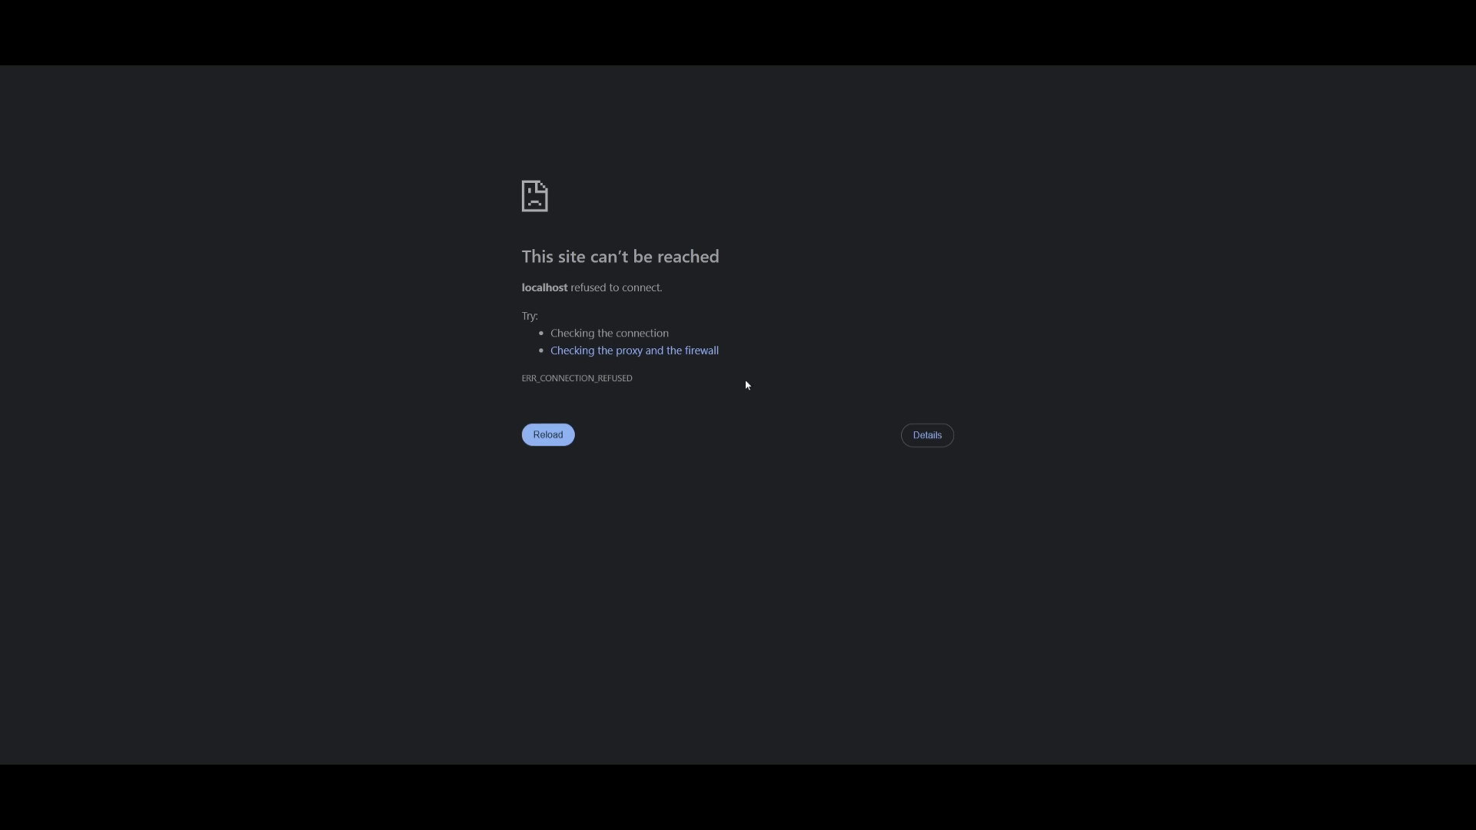
key("ctrl+w")
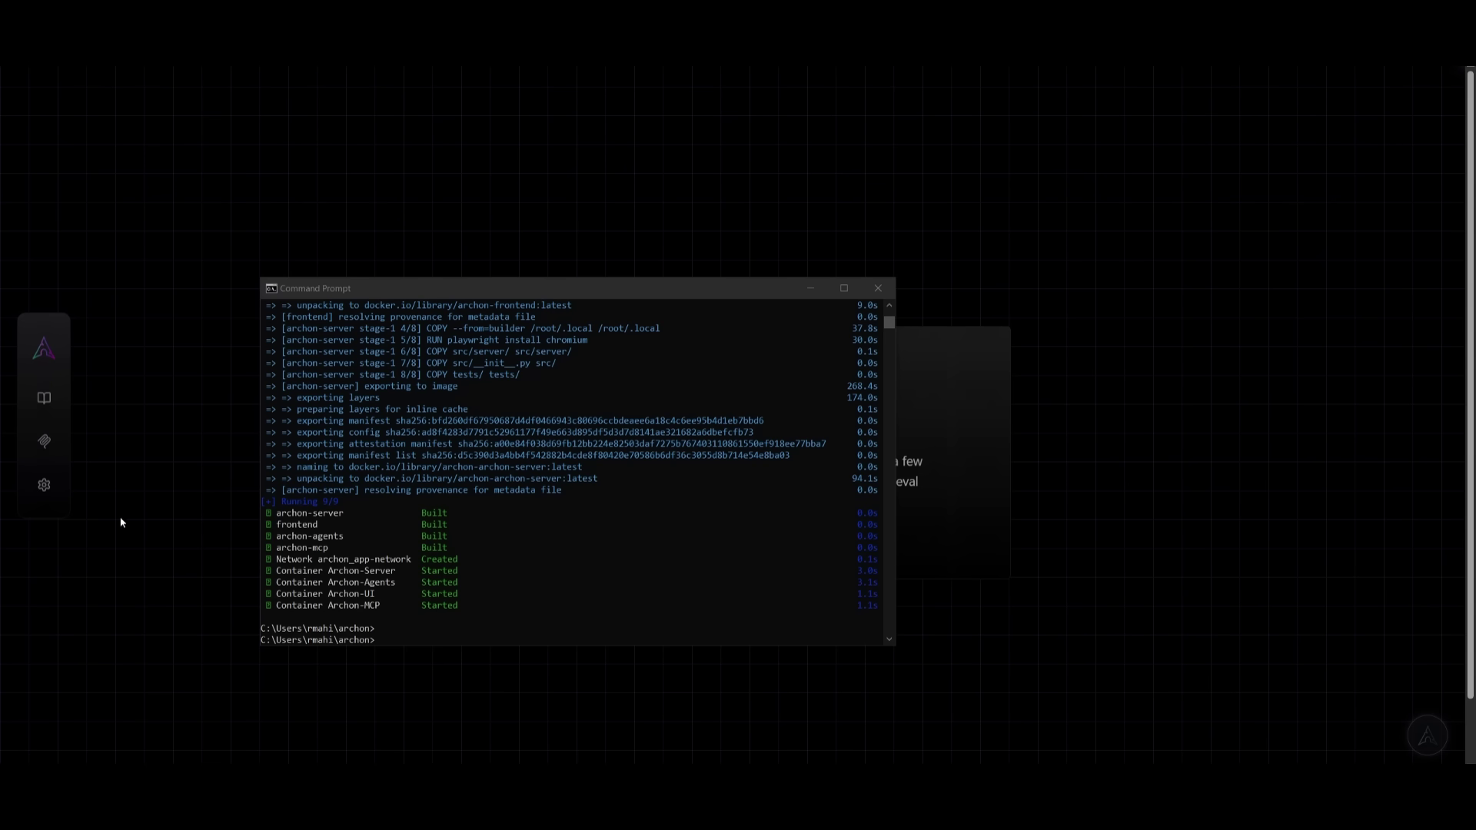
Run Archon's Get Started setup with OpenAI as the provider and save its API key.
key("alt+Tab")
left_click(456, 478)
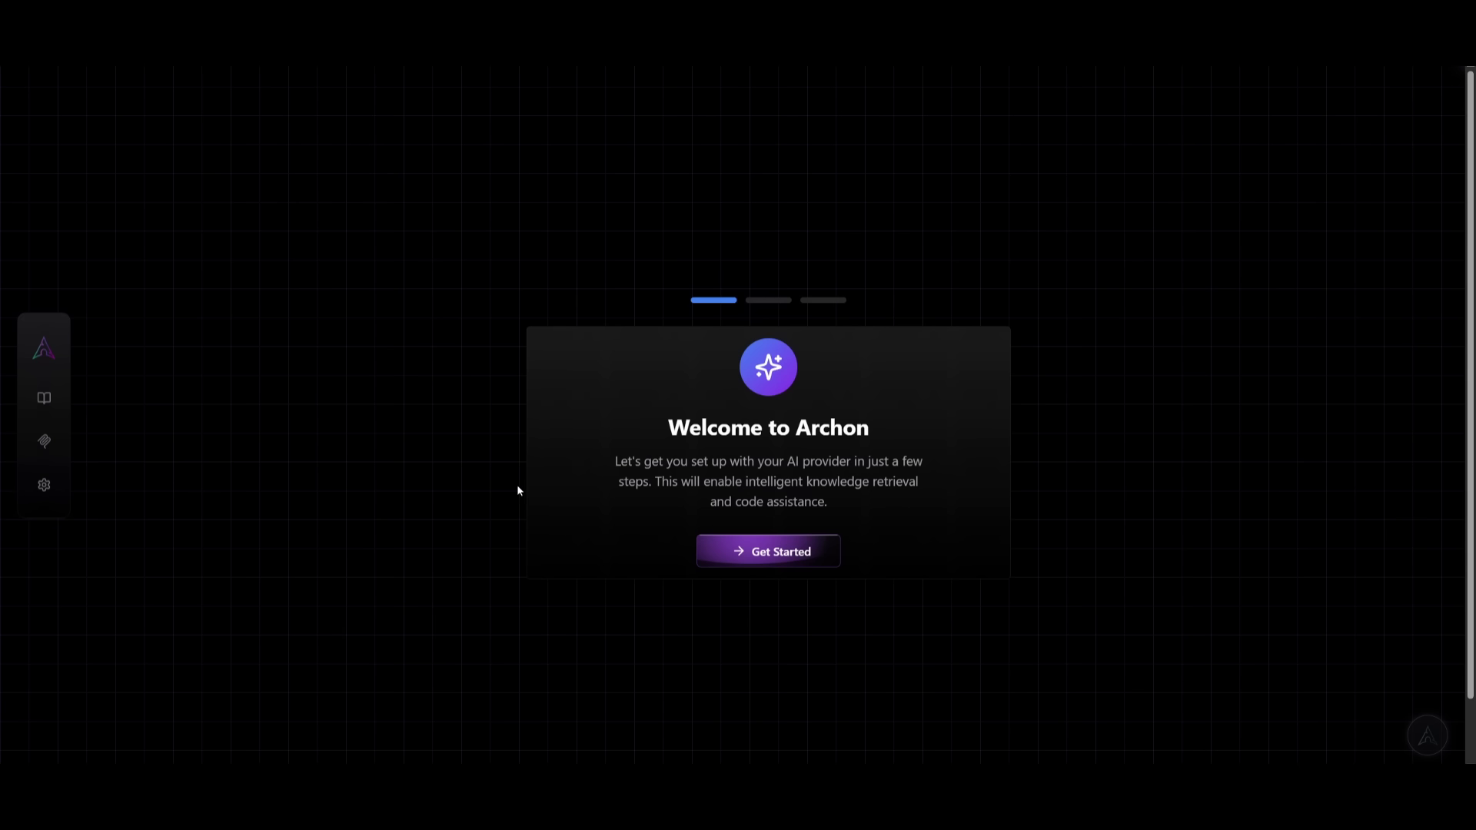
left_click(801, 562)
left_click(615, 389)
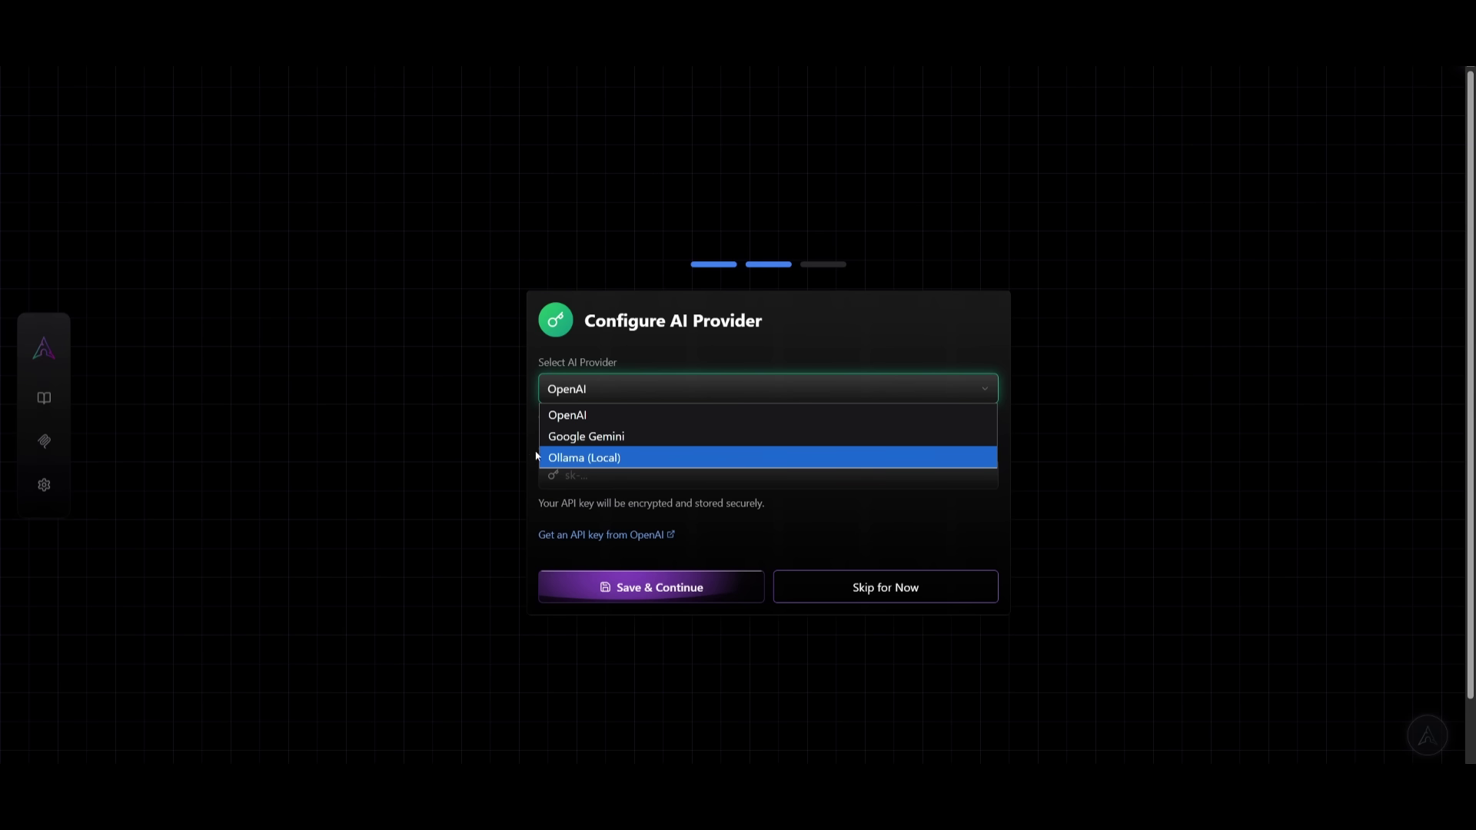
left_click(495, 456)
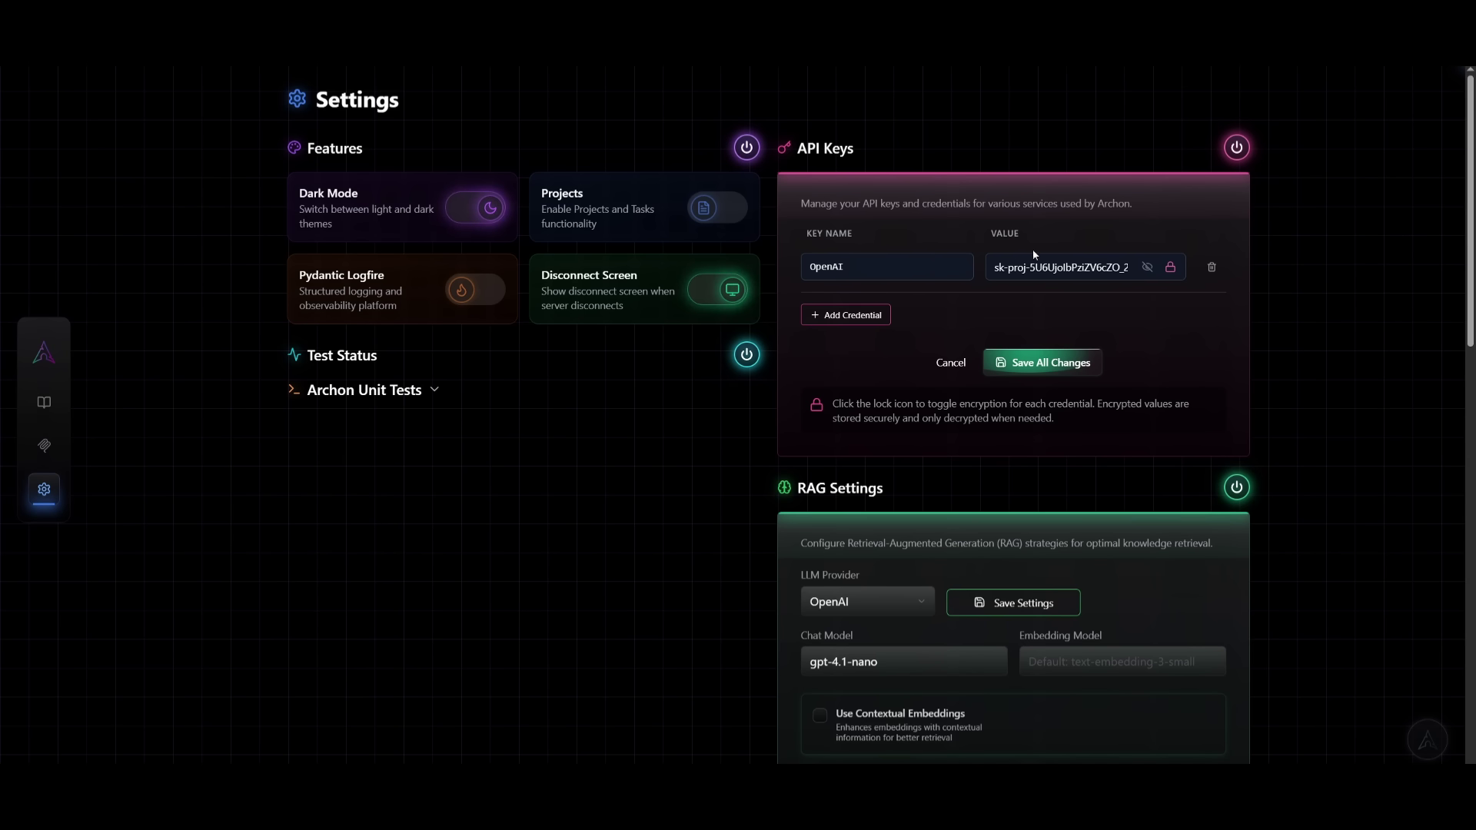
Expand the Crawling Performance and Storage Performance settings sections.
scroll(938, 292, "down", 2)
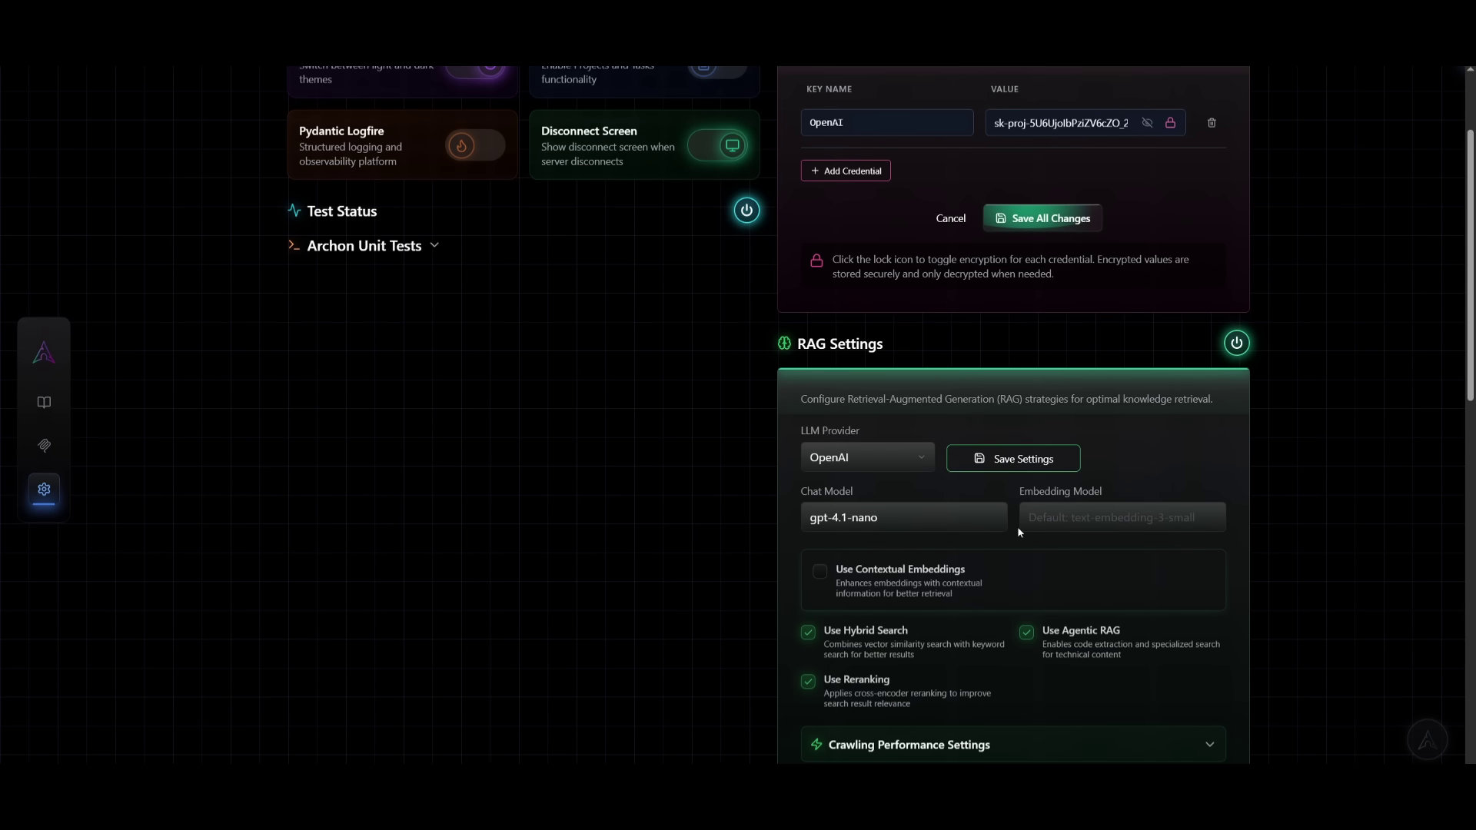
scroll(1003, 529, "down", 2)
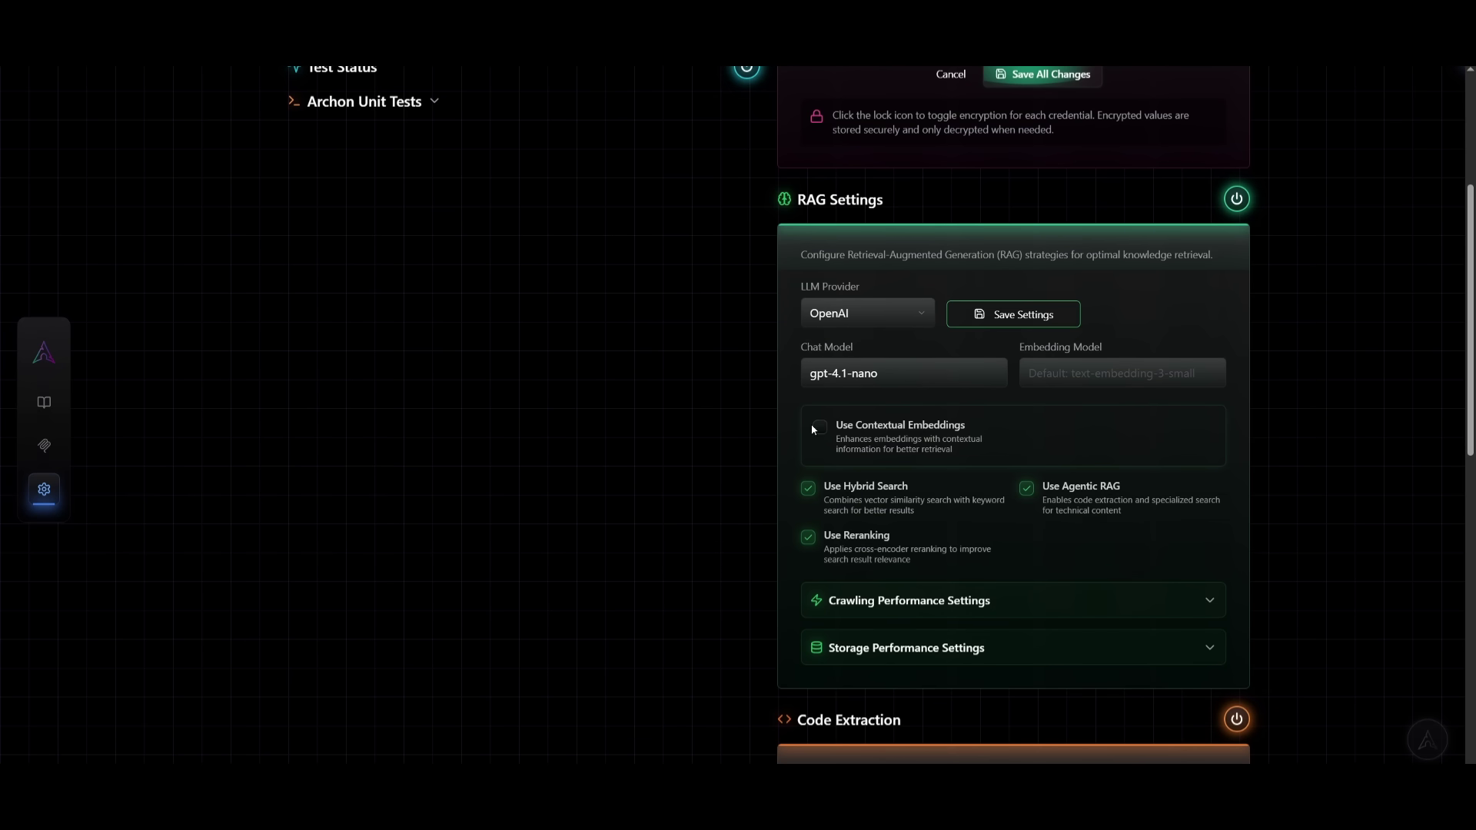
left_click(1015, 598)
scroll(1322, 621, "down", 2)
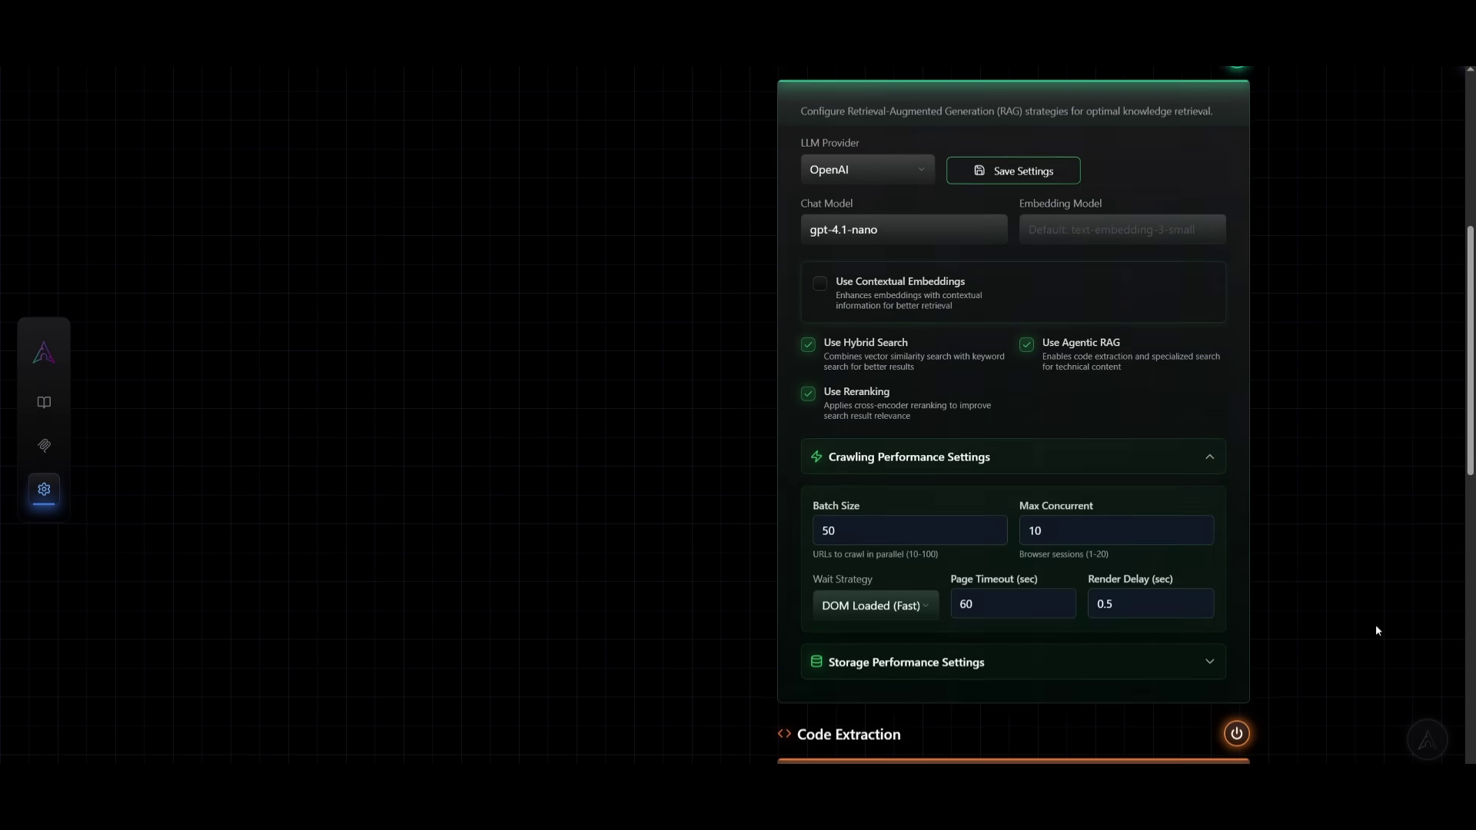
scroll(1259, 610, "down", 2)
left_click(970, 537)
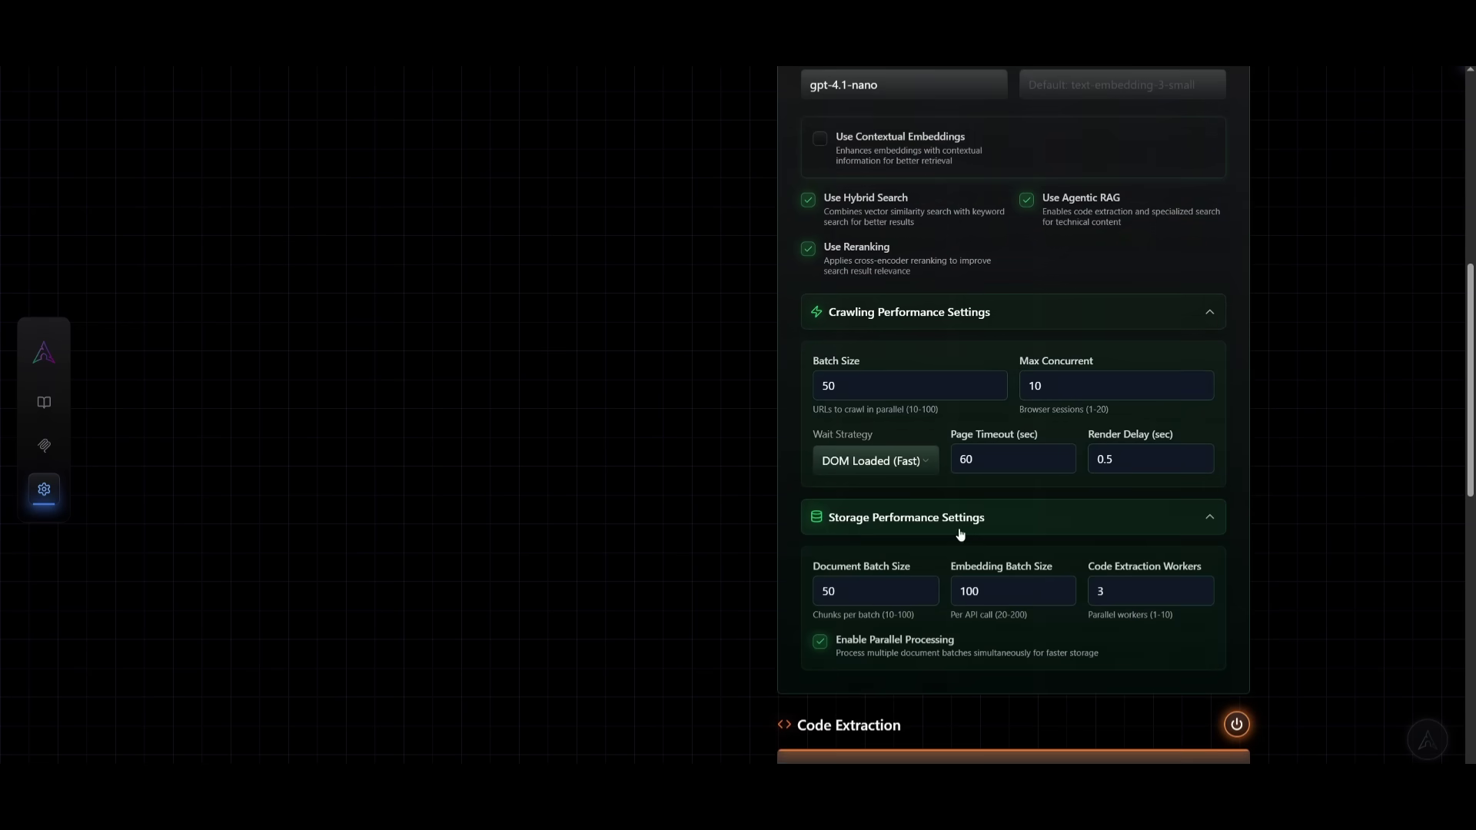
Look over the Code Extraction options, then switch on the Projects and Tasks feature.
scroll(750, 502, "down", 5)
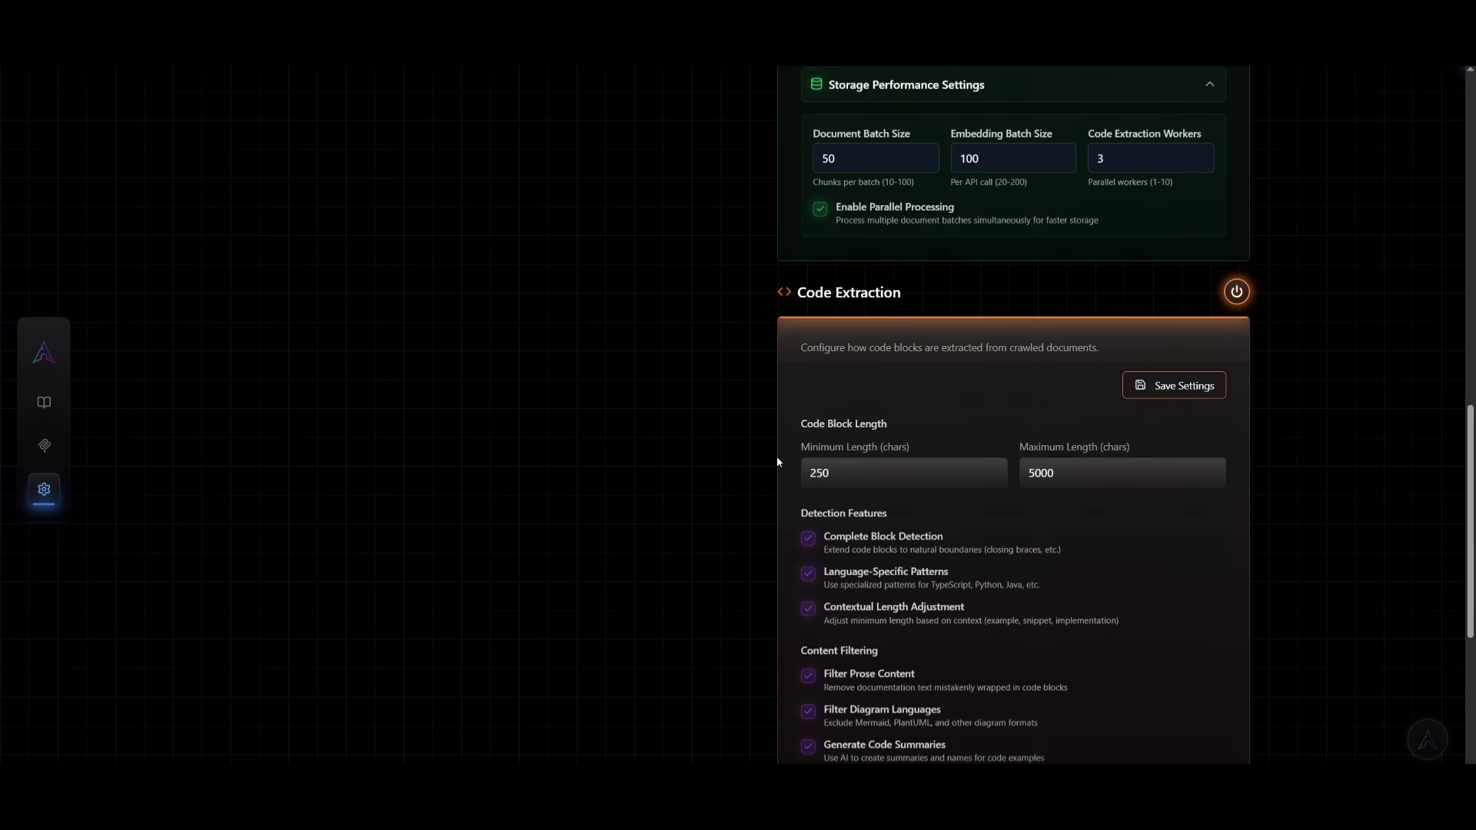
scroll(803, 405, "down", 2)
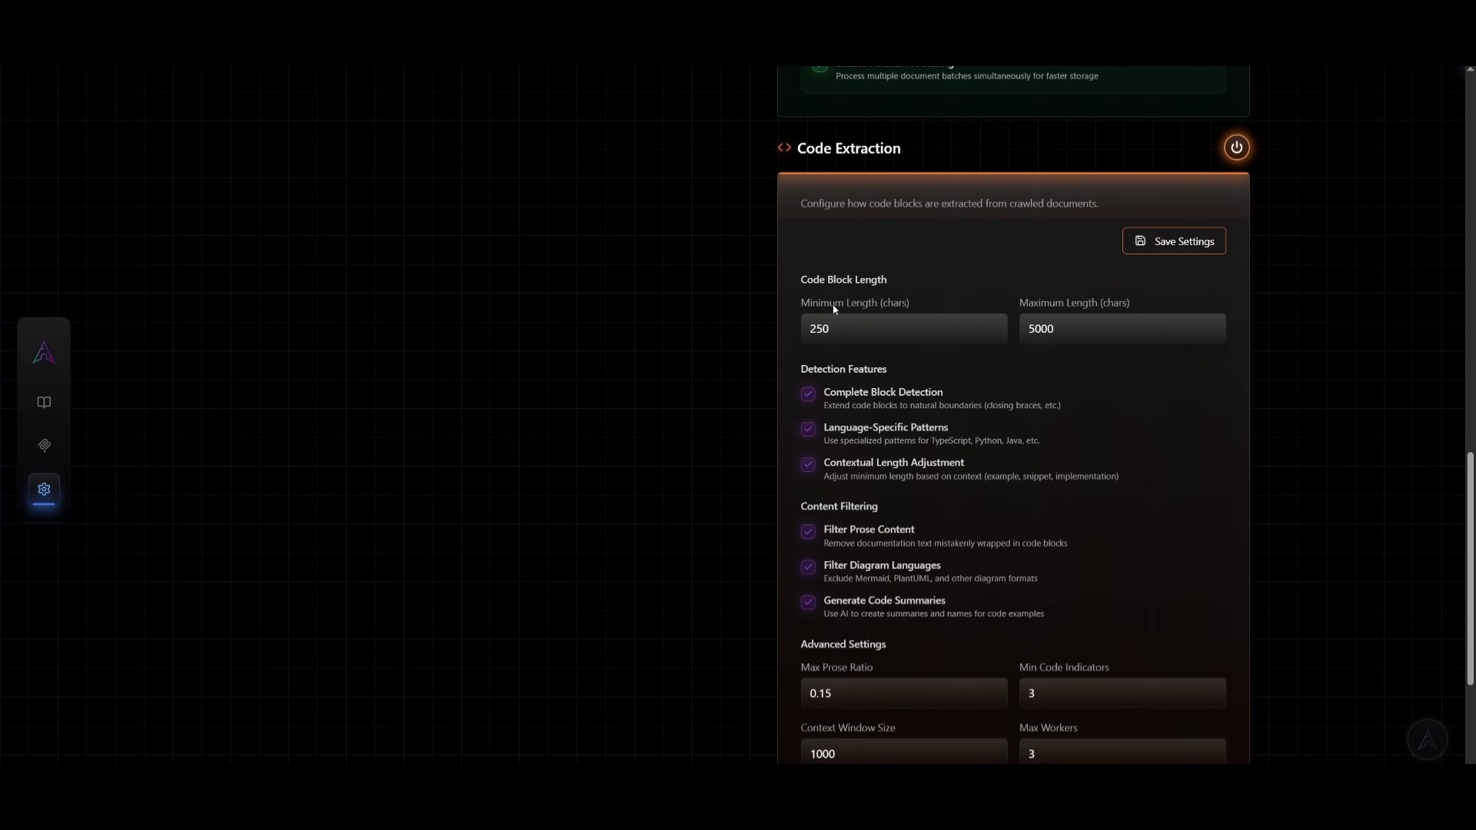
scroll(890, 340, "down", 2)
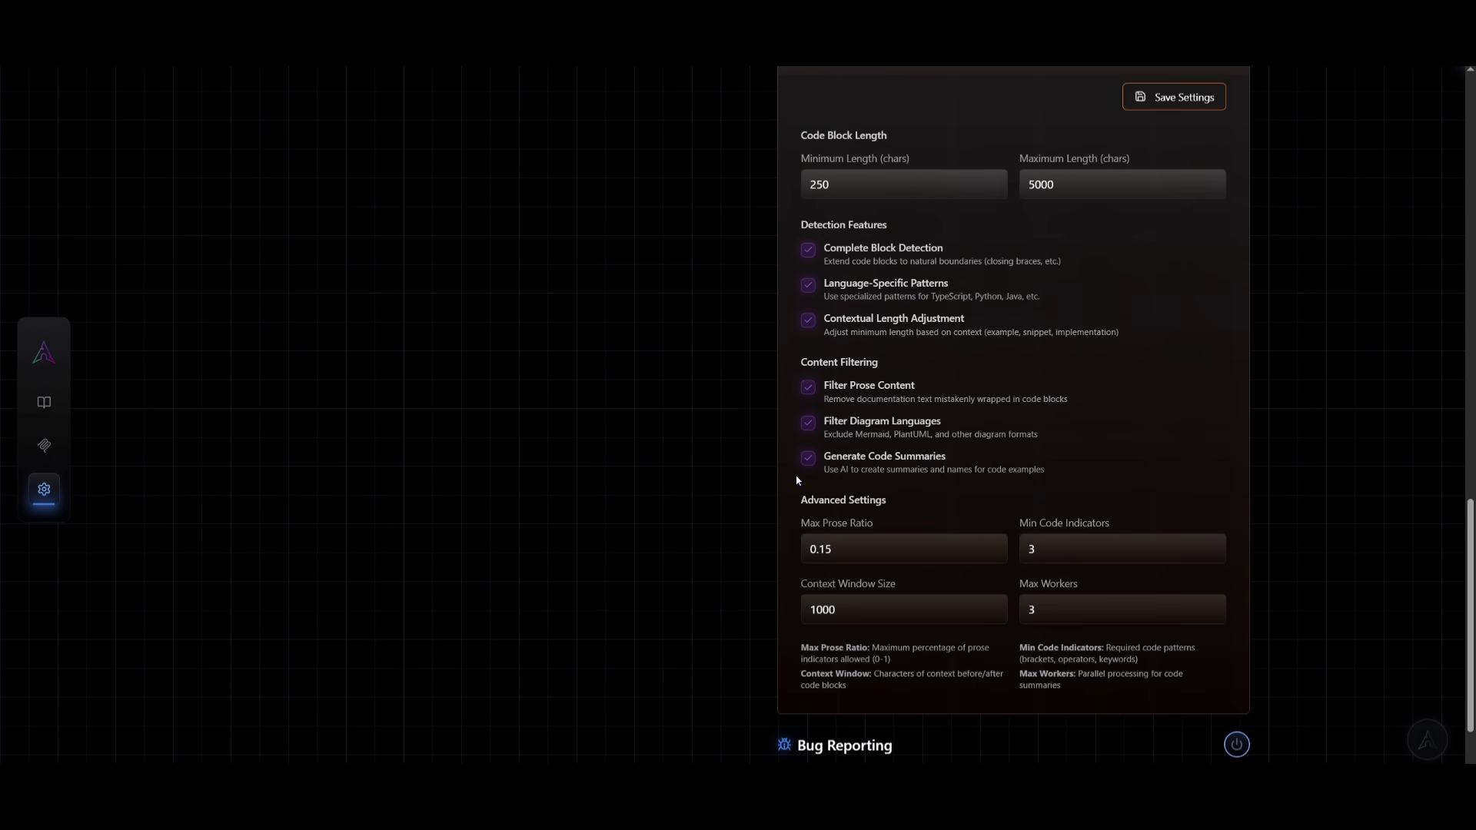
scroll(769, 461, "down", 1)
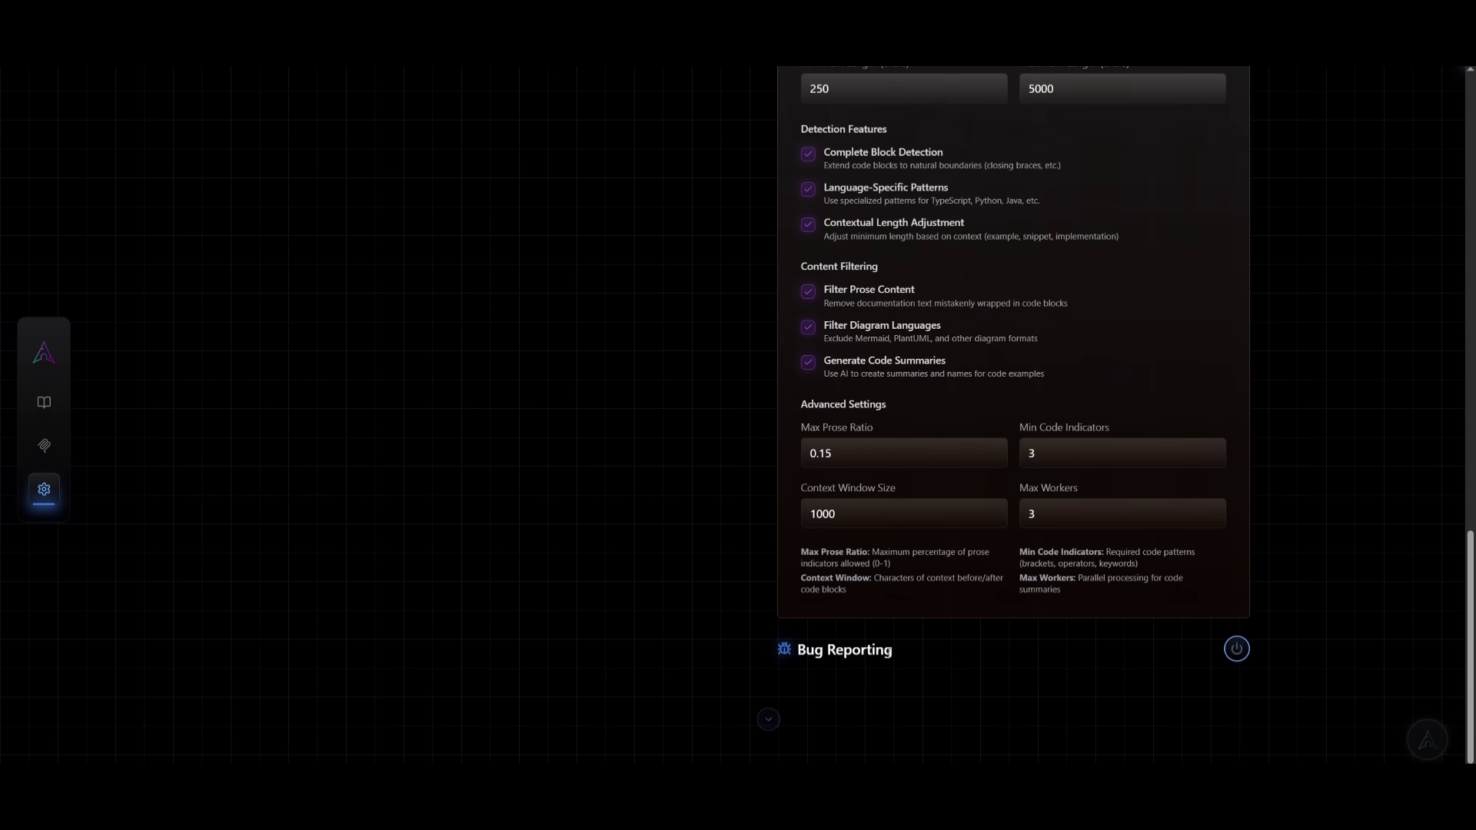
scroll(688, 516, "up", 10)
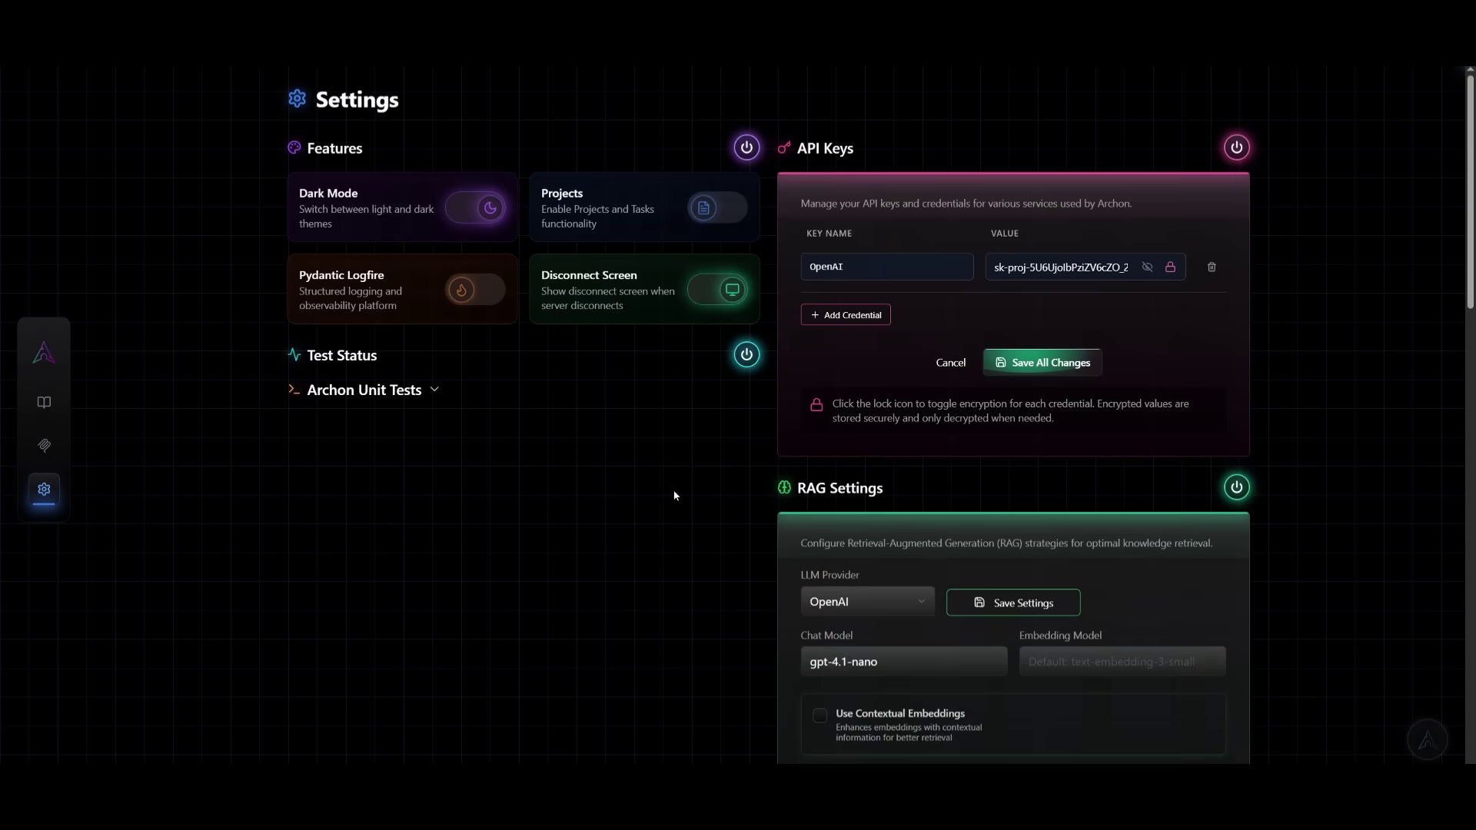
left_click(720, 218)
On the MCP Dashboard, compare the Cline, Kiro and Augment configs, then copy Claude Code's.
left_click(55, 448)
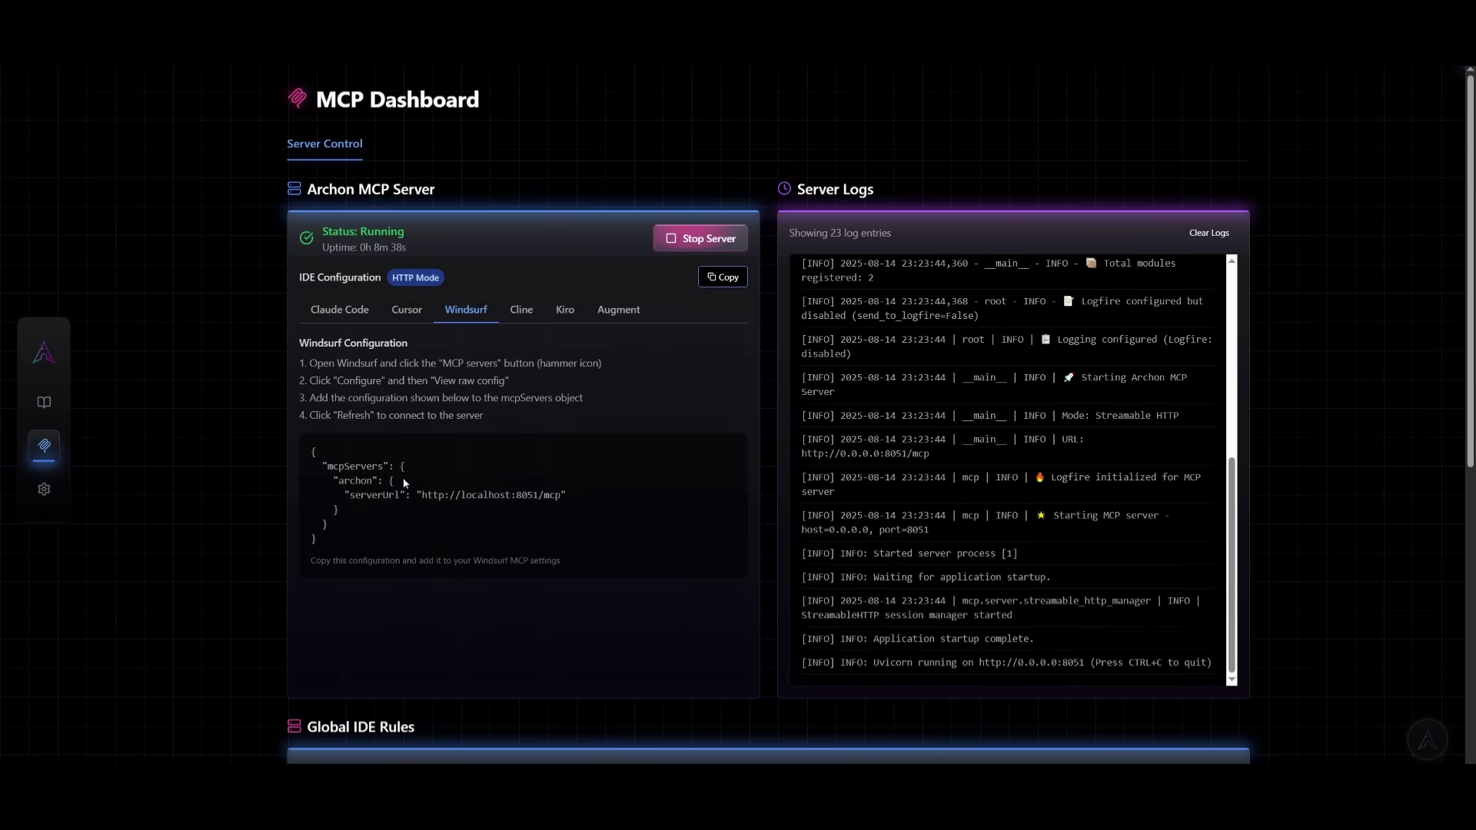
left_click(521, 317)
left_click(552, 314)
left_click(594, 315)
left_click(364, 311)
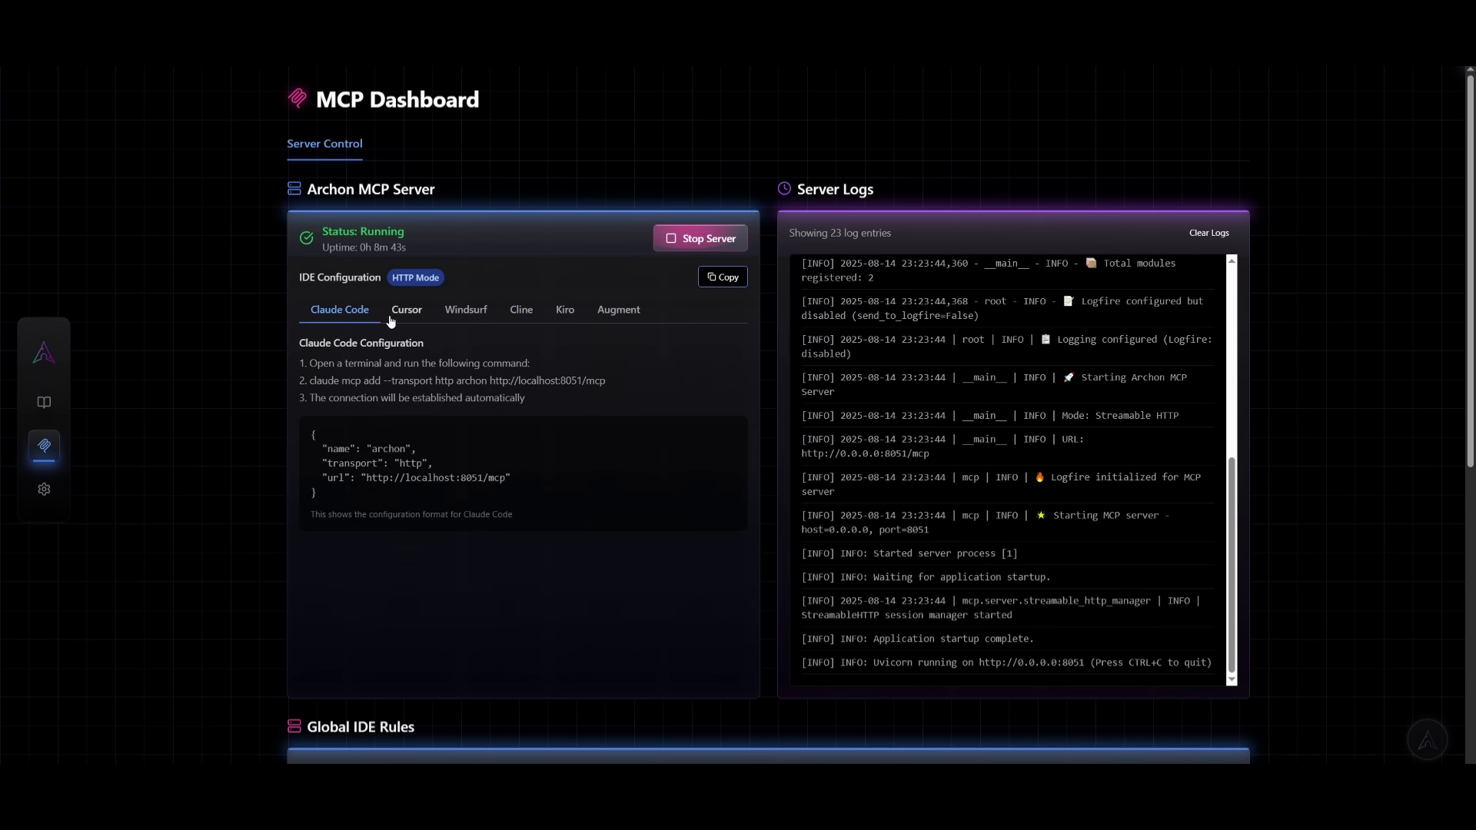
left_click(723, 277)
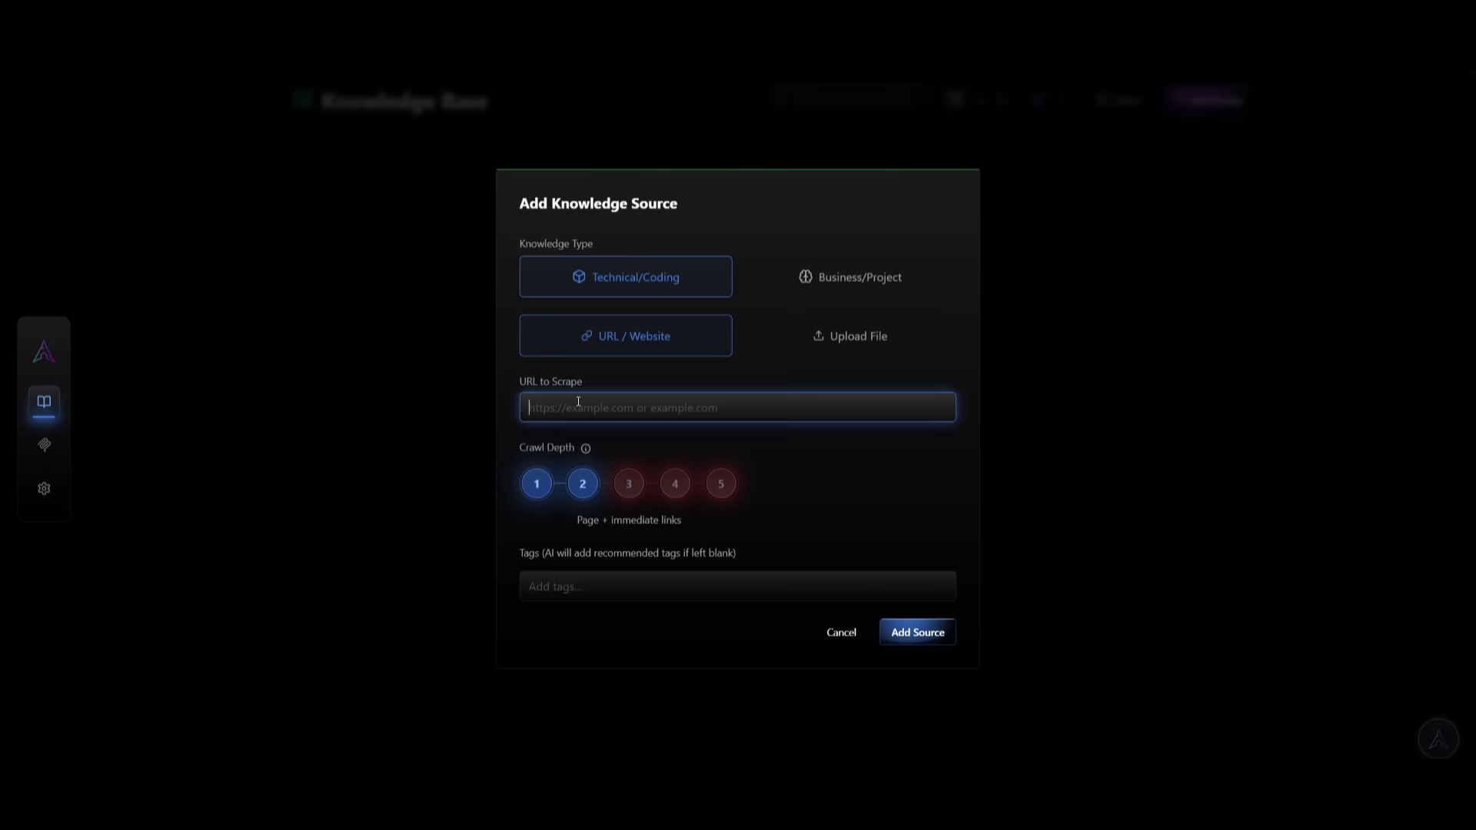
Paste the Next.js docs URL as a new knowledge source.
key("ctrl+v")
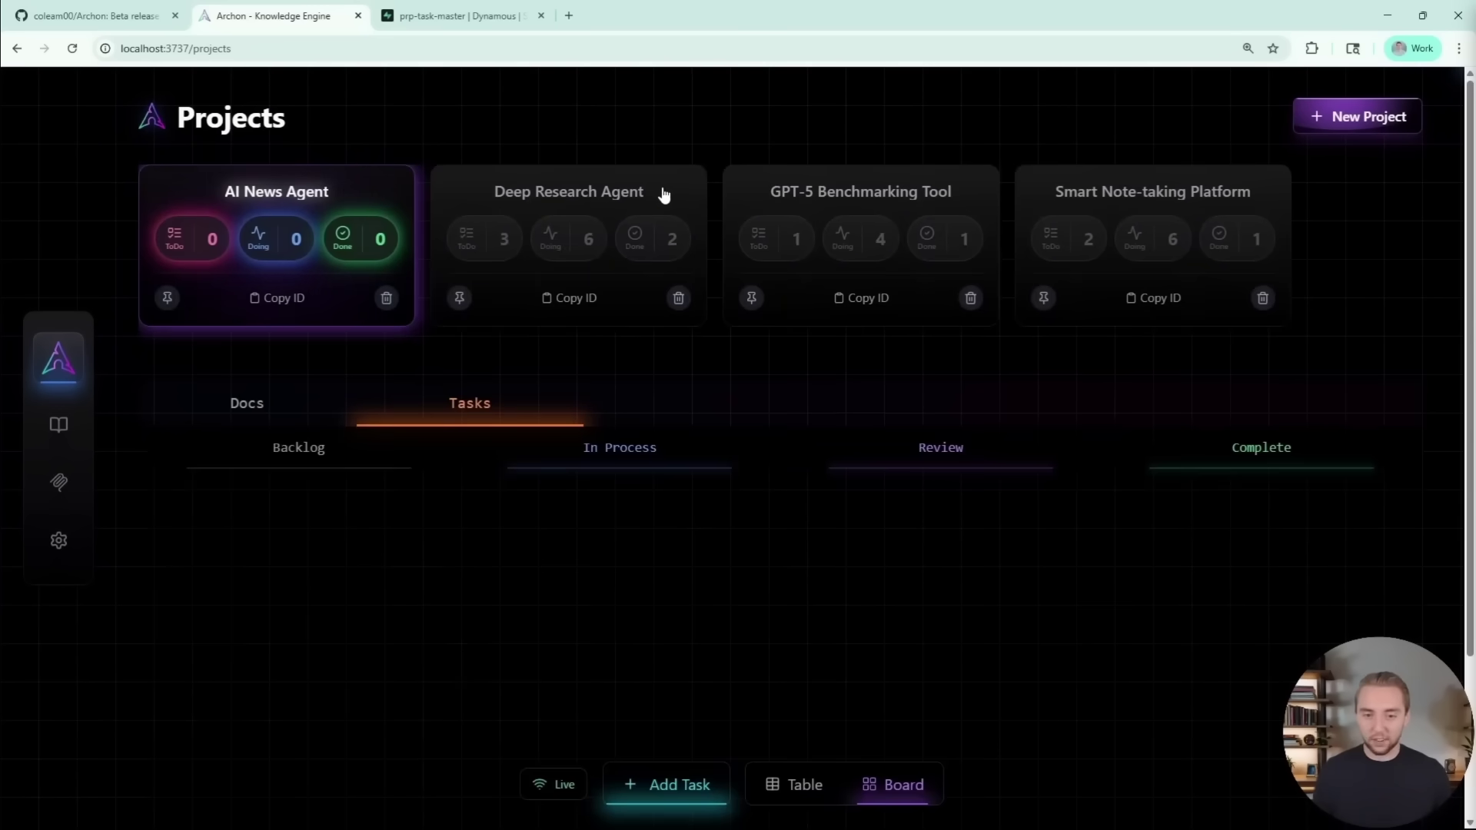
left_click(666, 197)
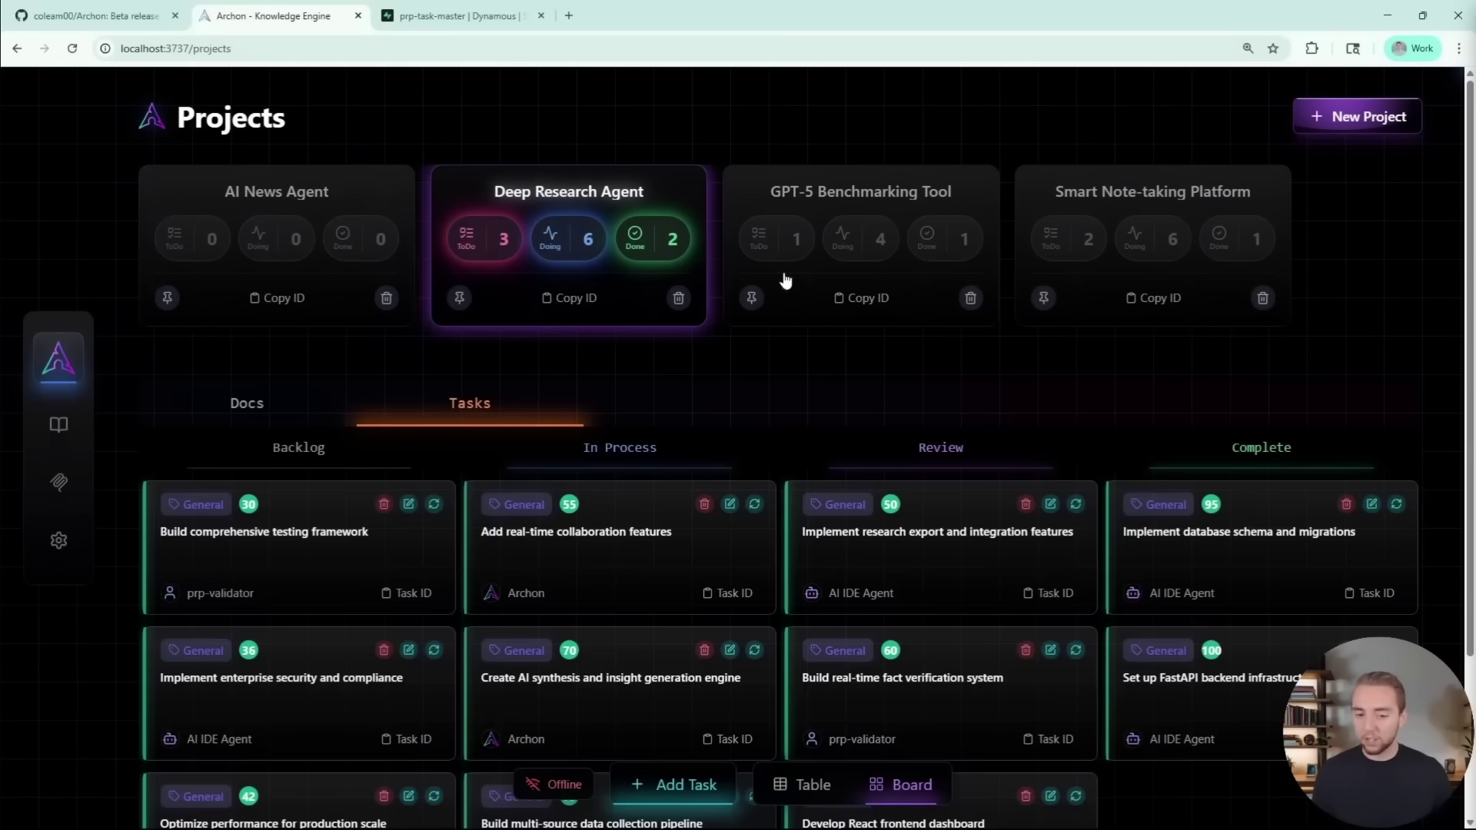
scroll(1126, 376, "down", 2)
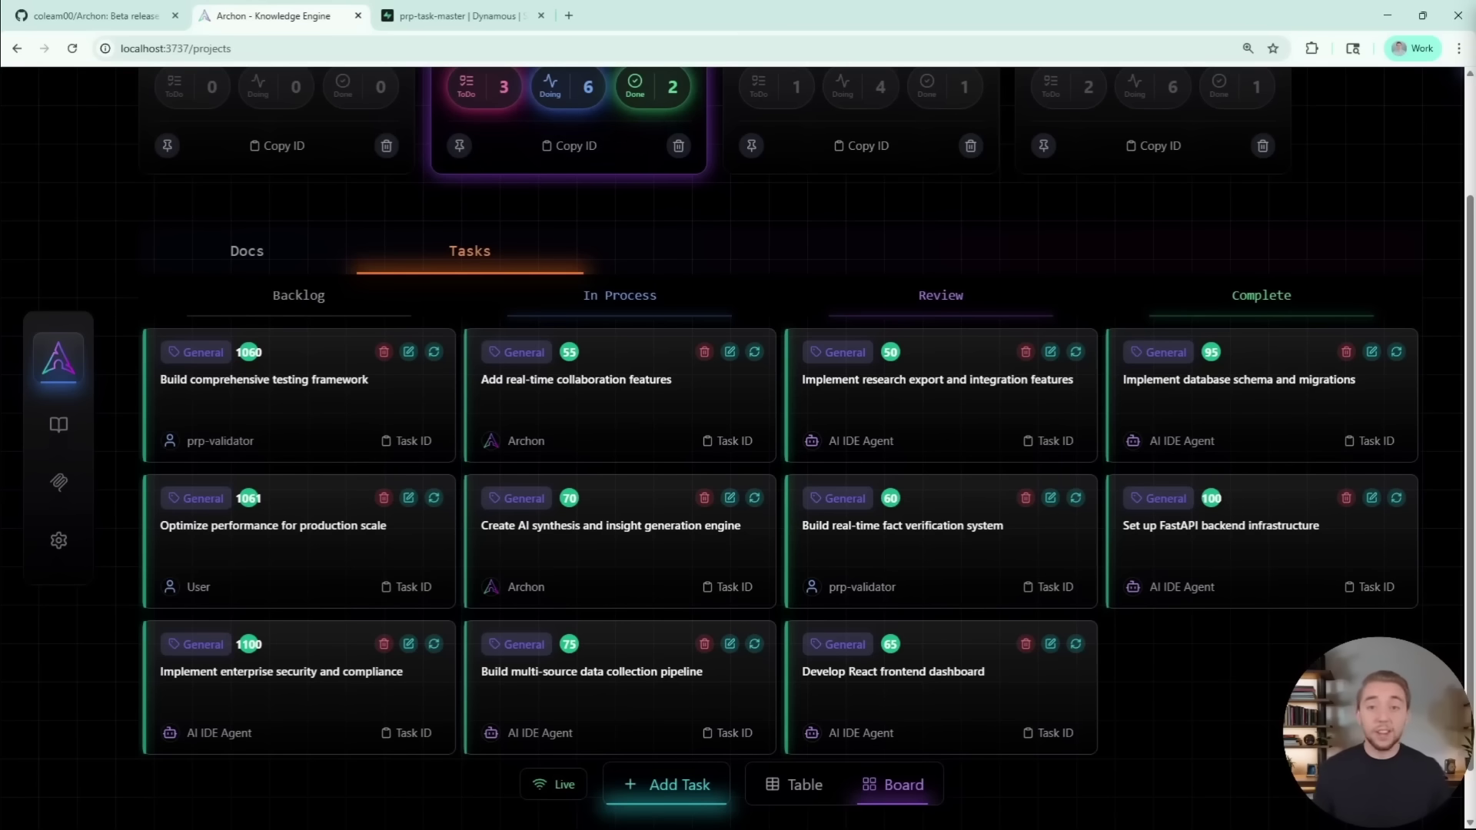
left_click(409, 352)
left_click(1021, 202)
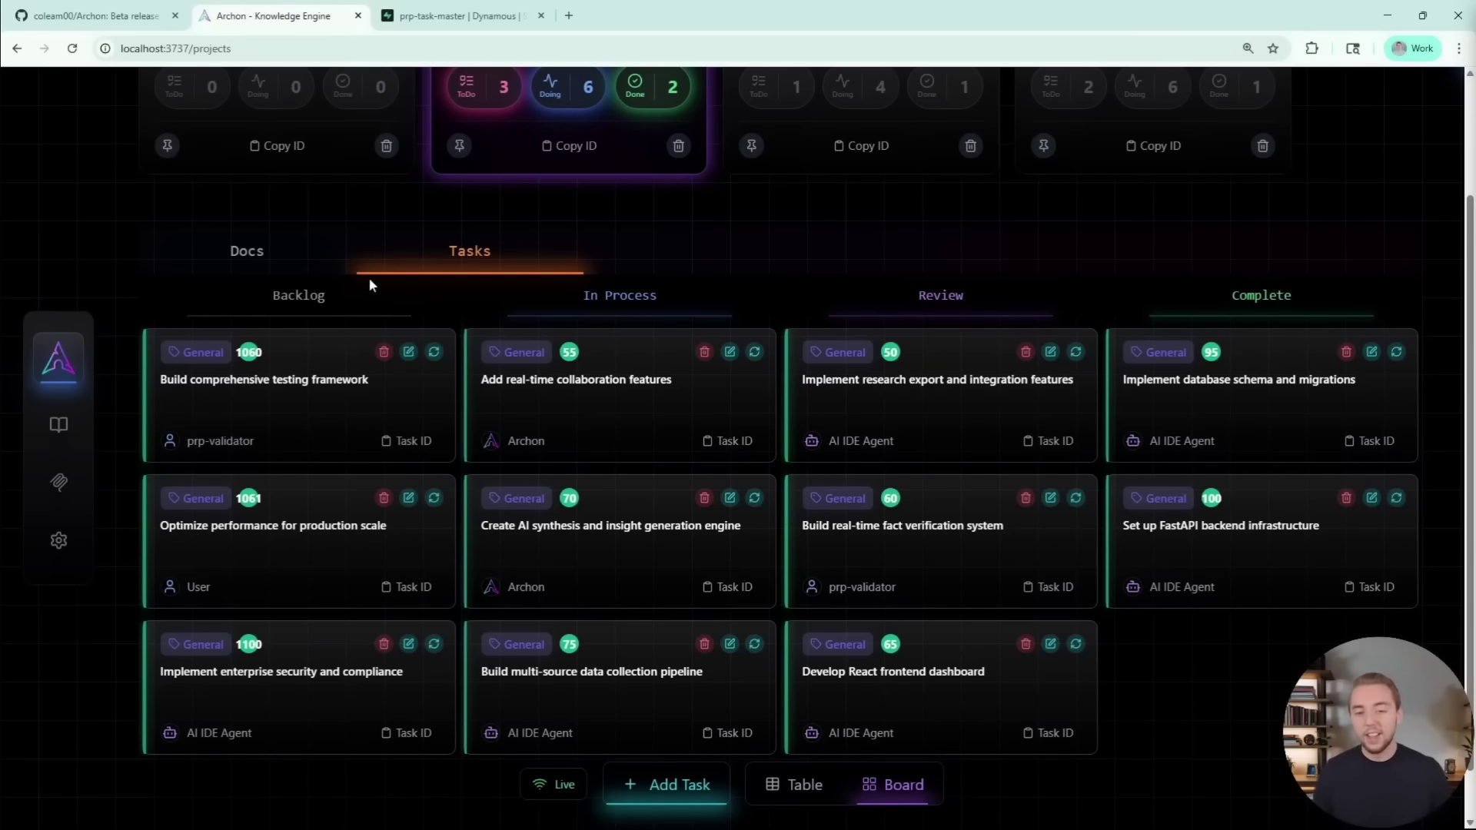
scroll(369, 288, "up", 2)
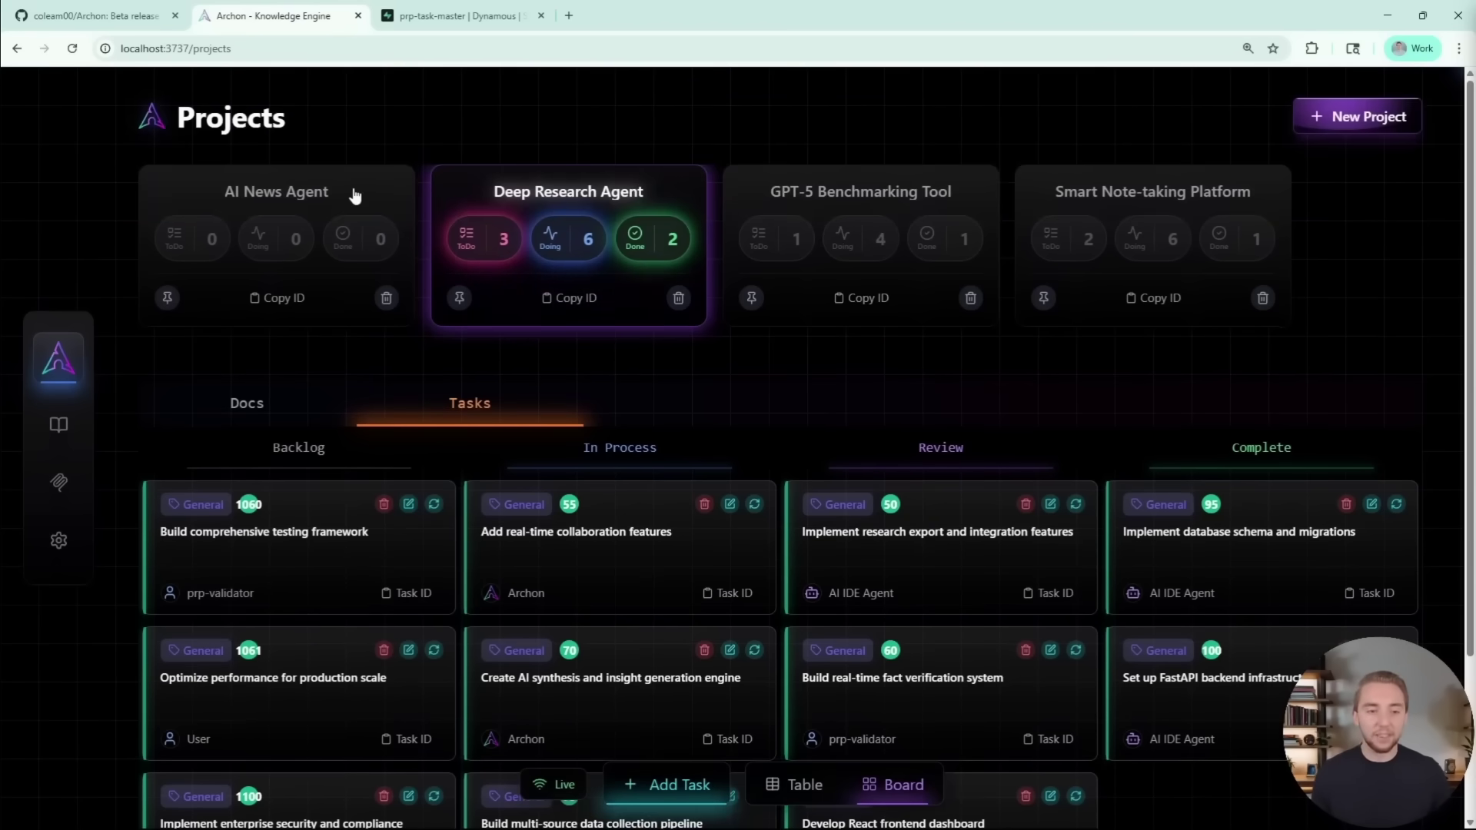
left_click(350, 193)
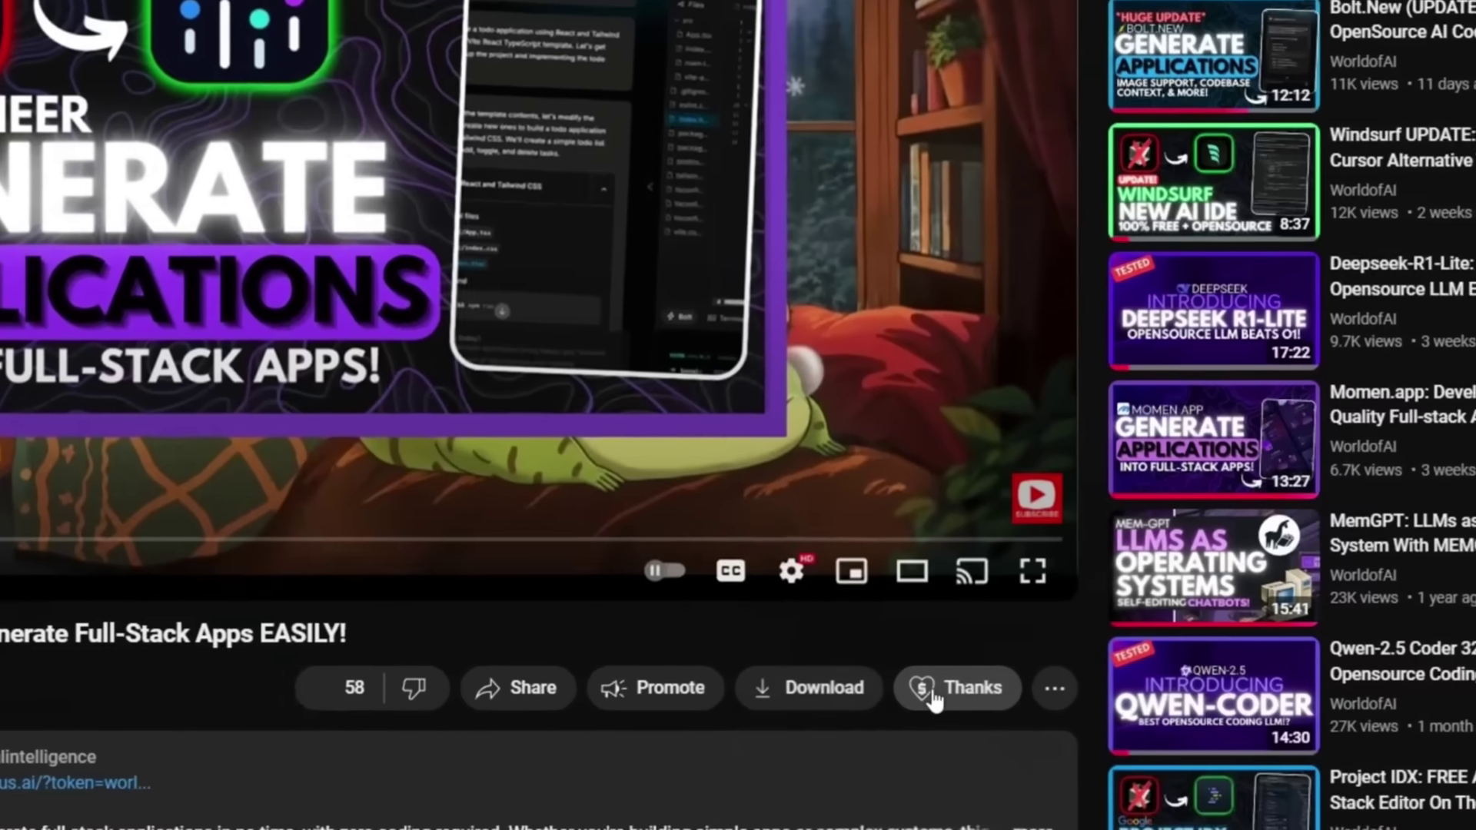
Raise the video's Super Thanks amount from CA$10 to CA$400 and open its emoji choices.
left_click(941, 692)
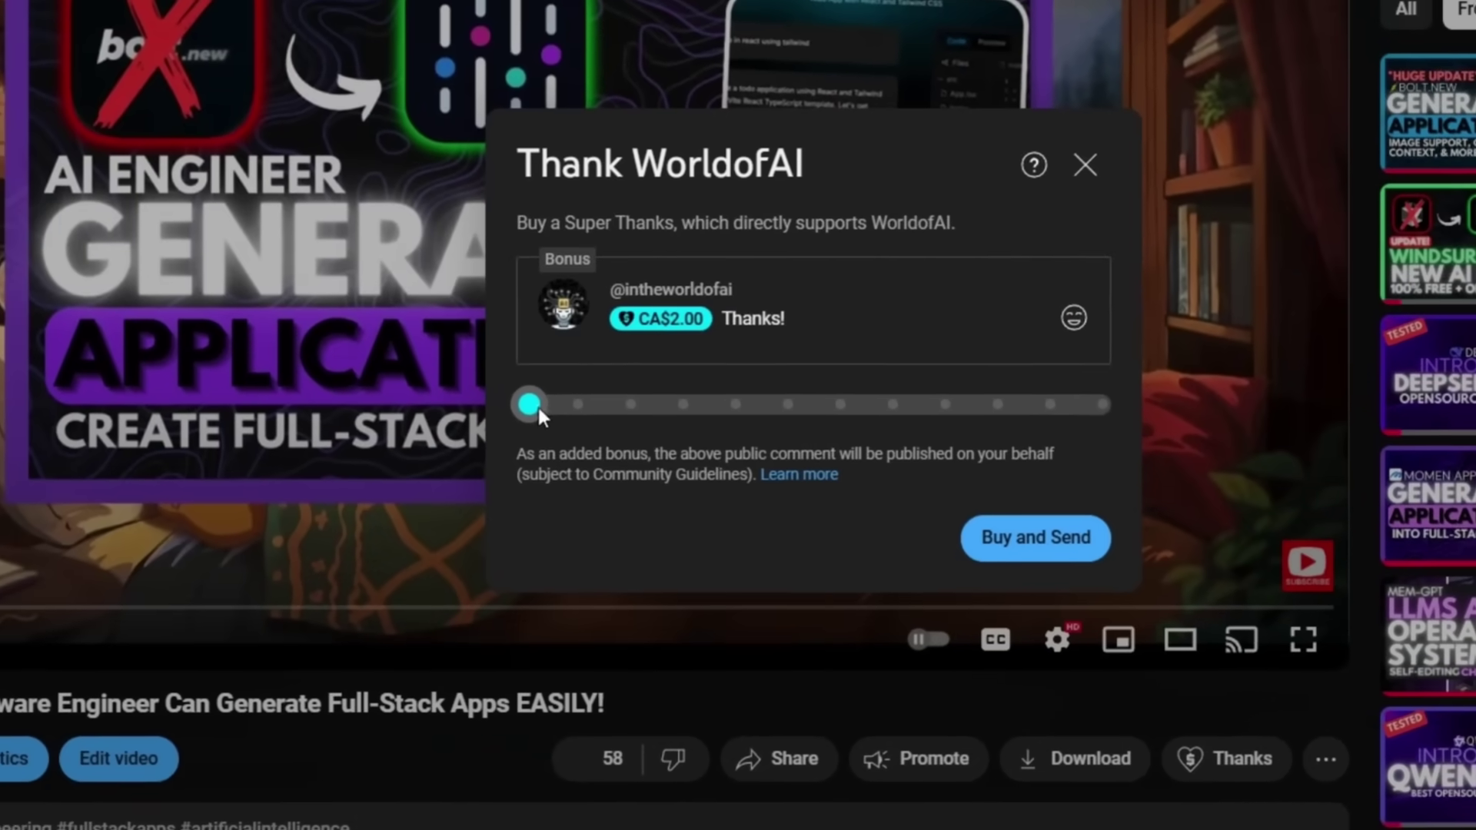
left_click_drag(269, 332, 380, 346)
left_click_drag(648, 419, 1061, 416)
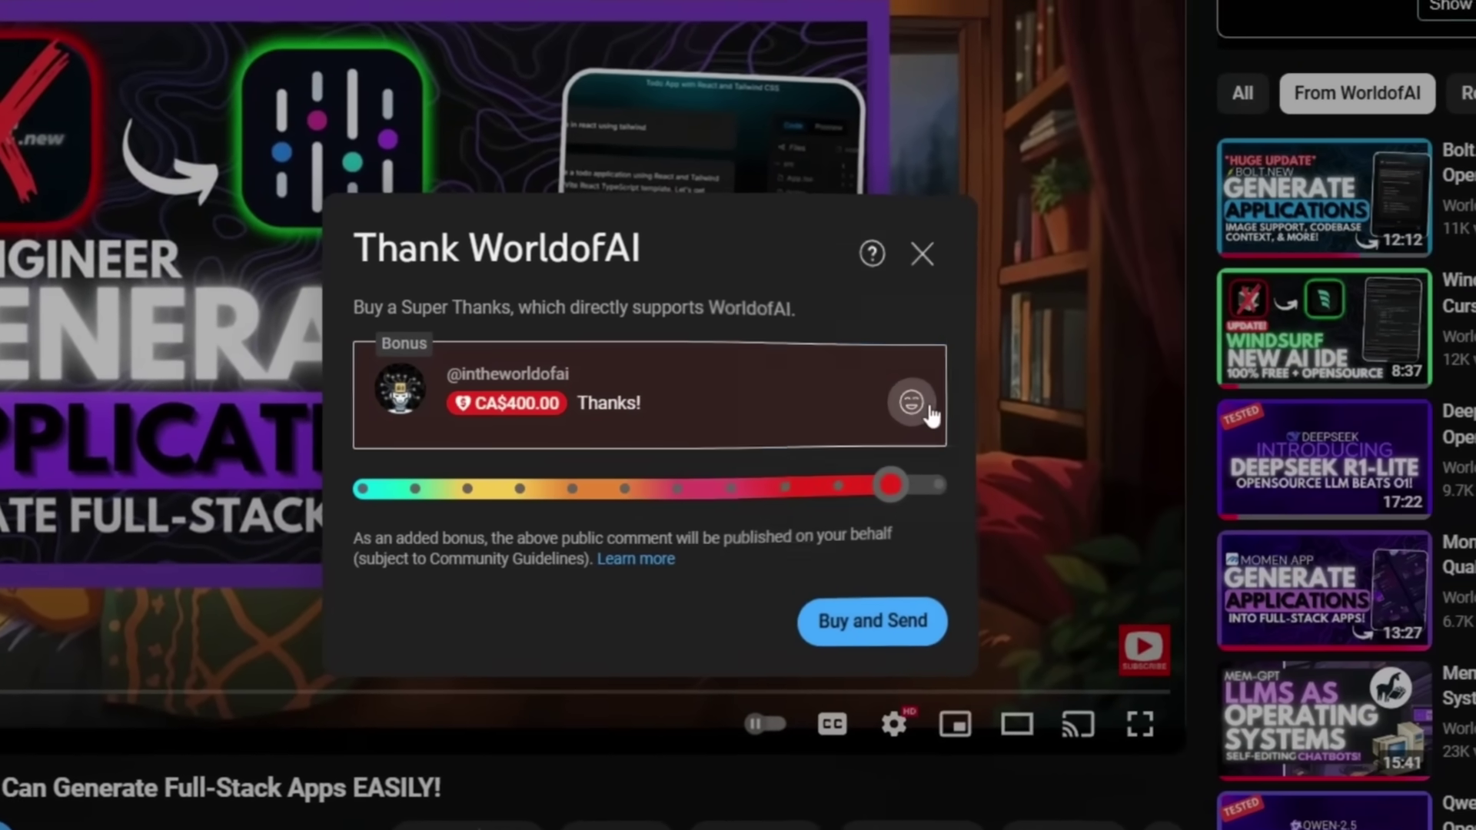
left_click(960, 337)
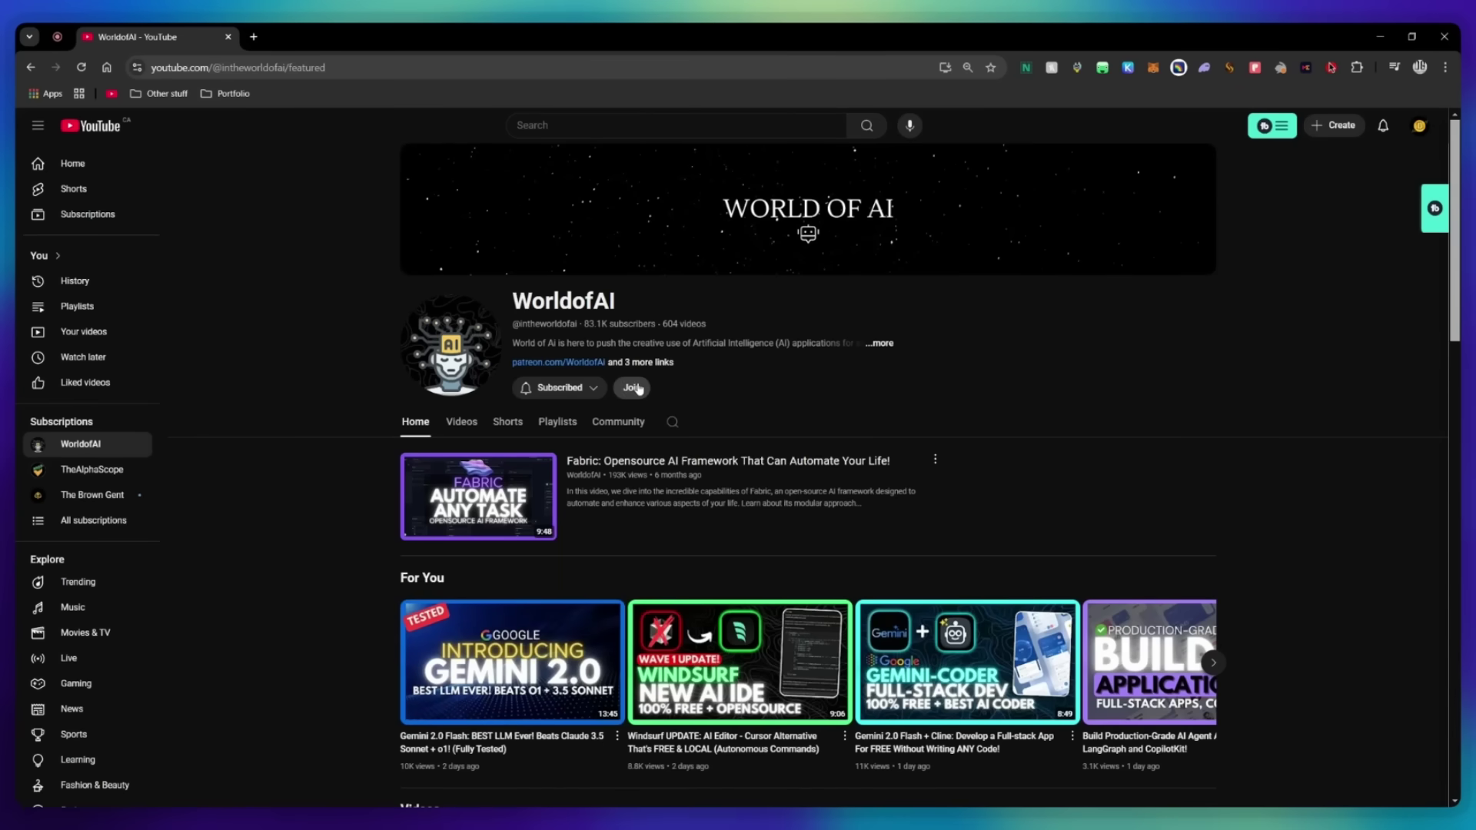
Open WorldofAI's channel membership options and compare the AI Futurist and AI Mystic tiers.
left_click(632, 387)
scroll(827, 457, "down", 1)
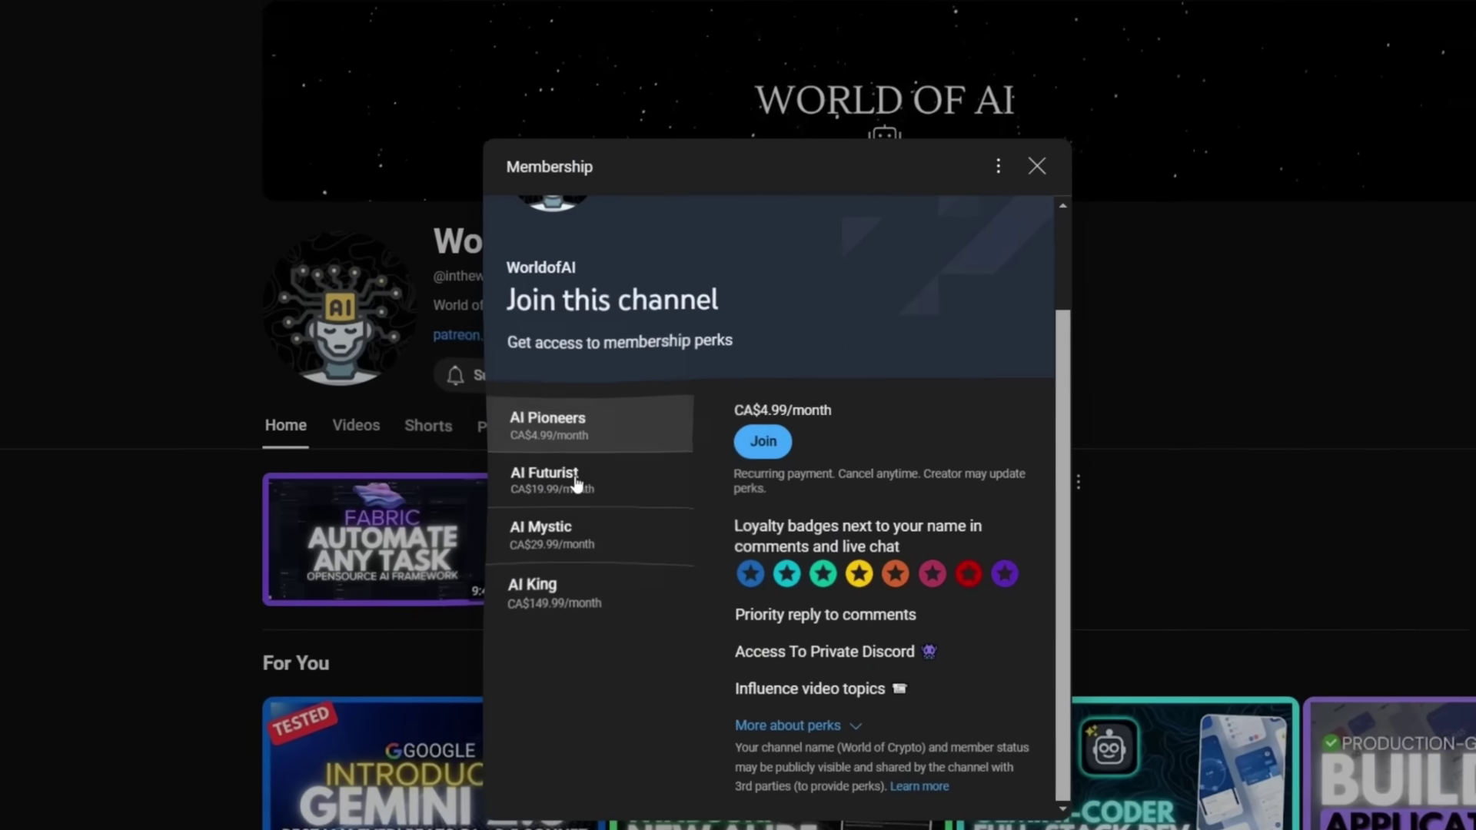
left_click(576, 483)
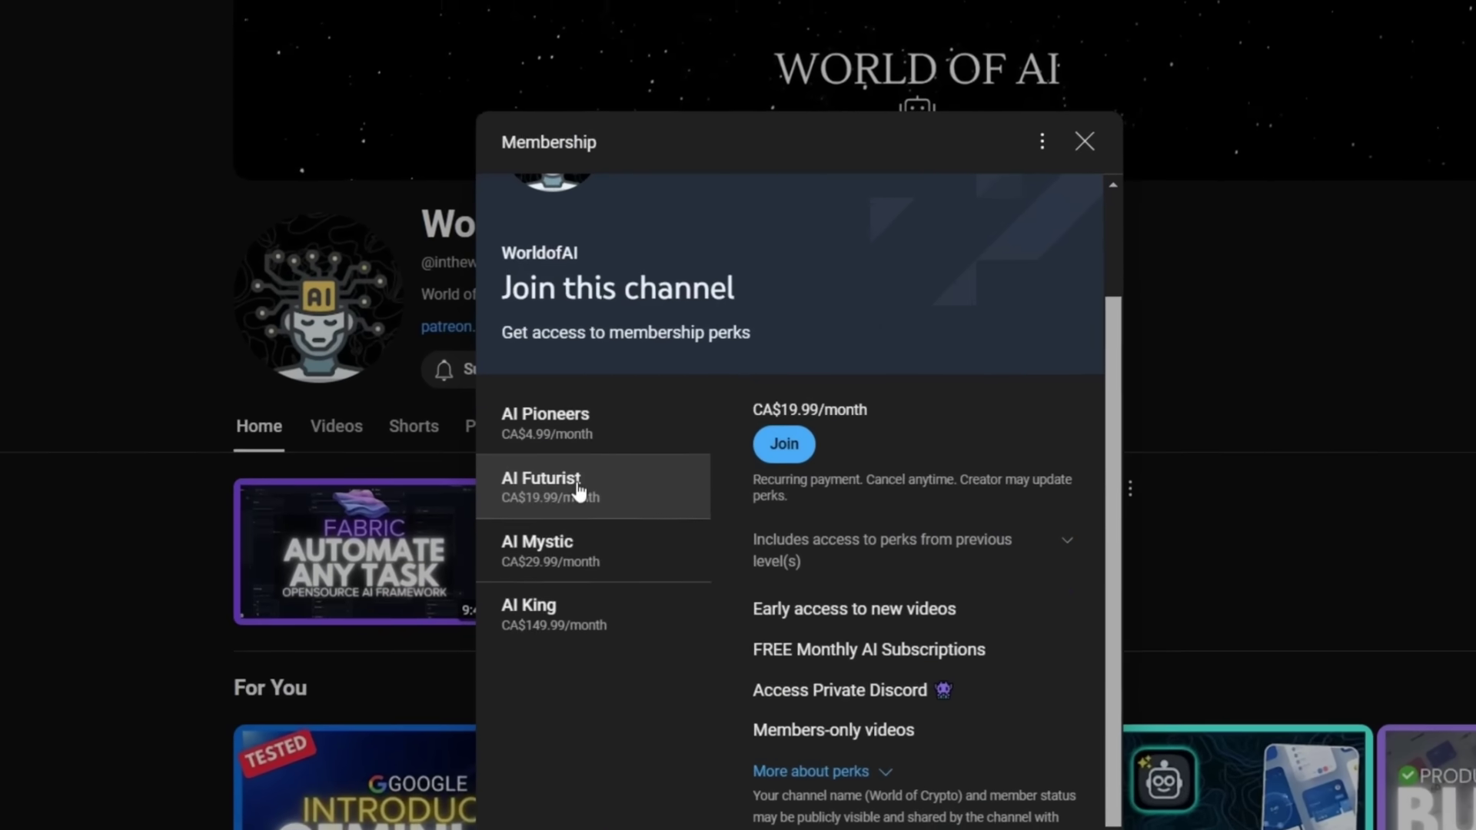
left_click(573, 531)
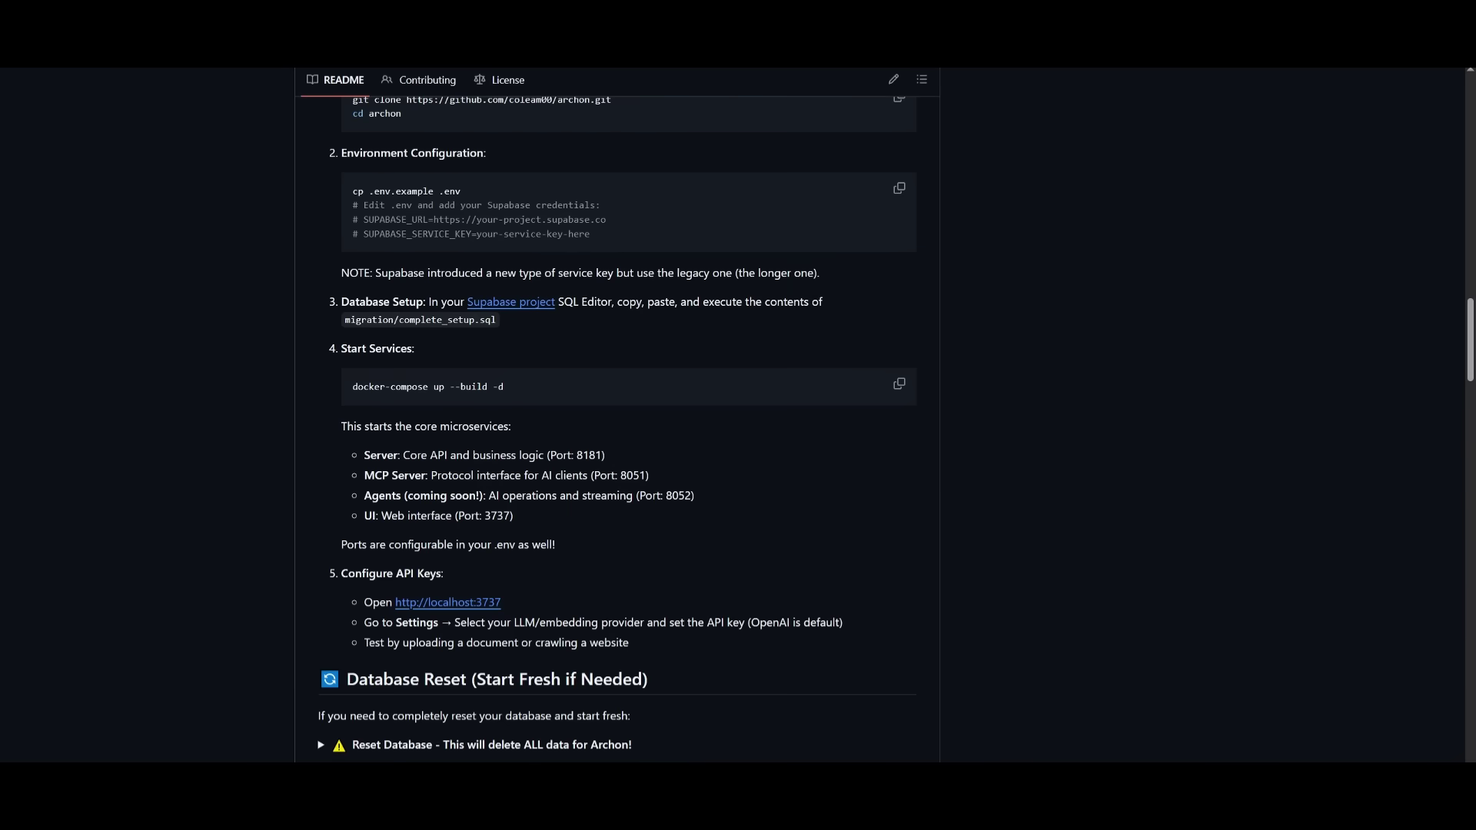
Scroll the Archon README up to the 'The Operating System for AI Coding' banner.
scroll(857, 392, "up", 10)
scroll(856, 372, "up", 6)
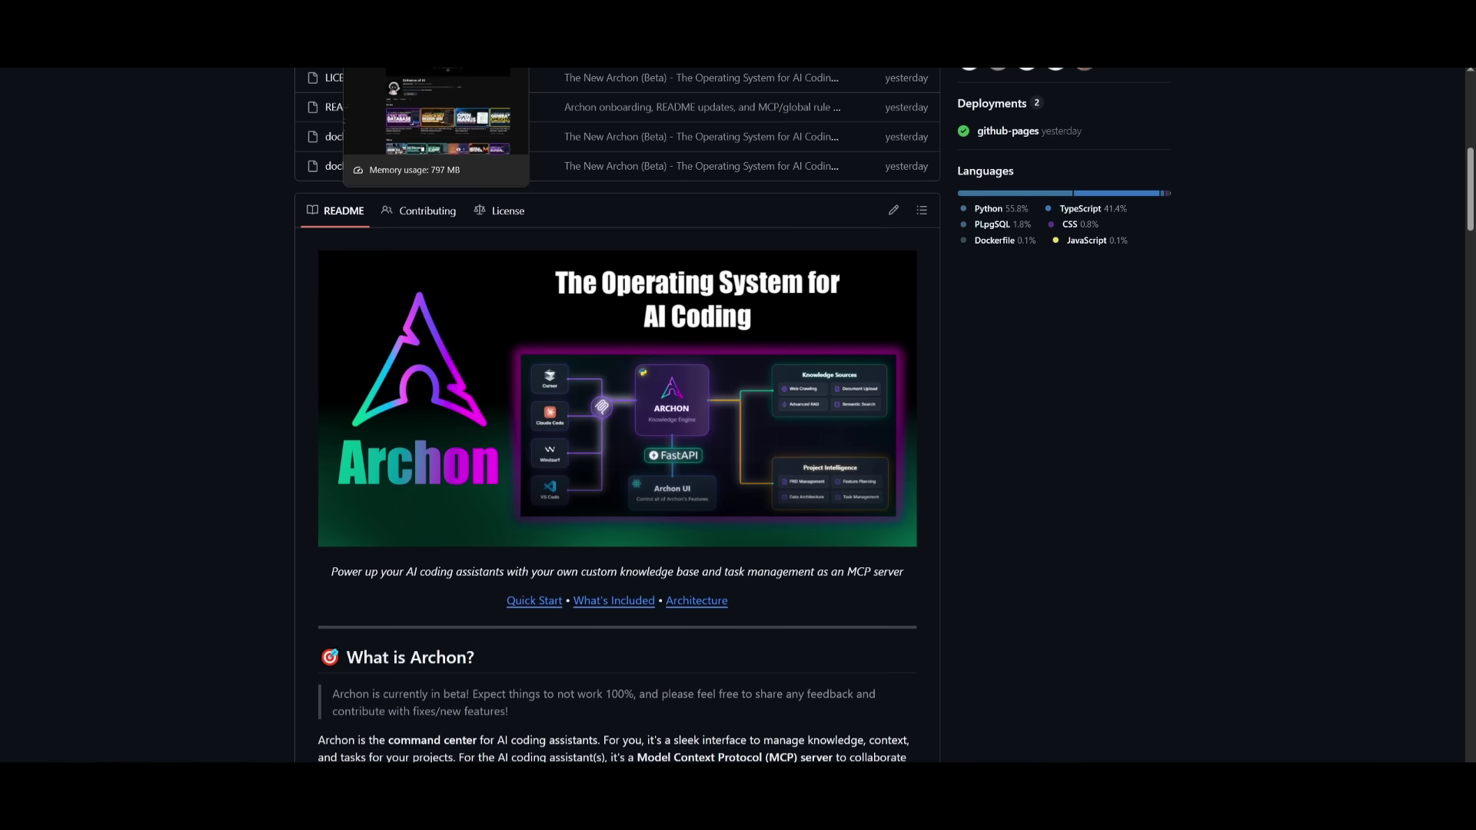
Cycle through the Universe of AI, World of AI newsletter, Patreon and WorldofAI X tabs.
left_click(381, 54)
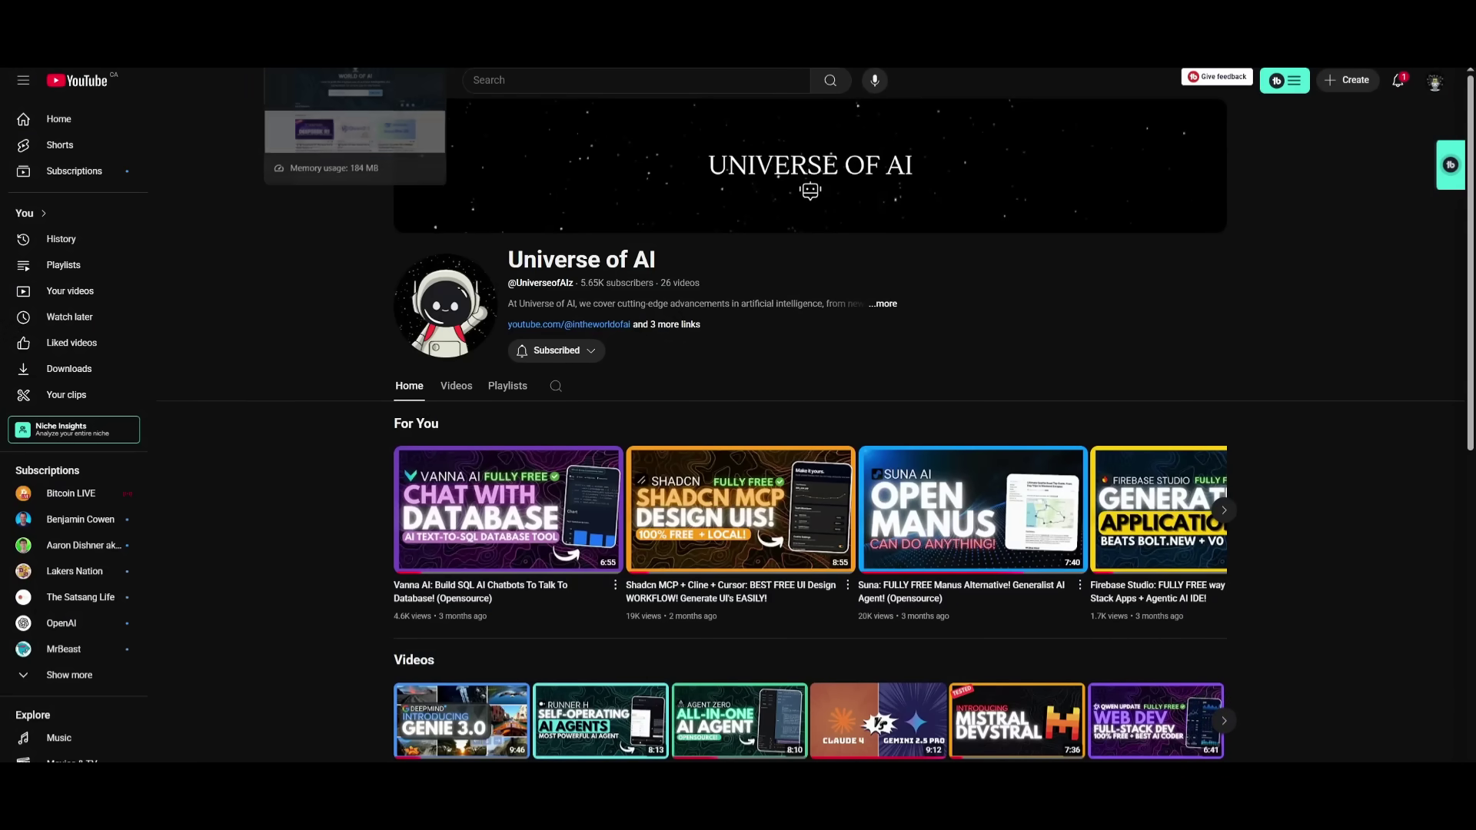
left_click(300, 54)
key("ctrl+Tab")
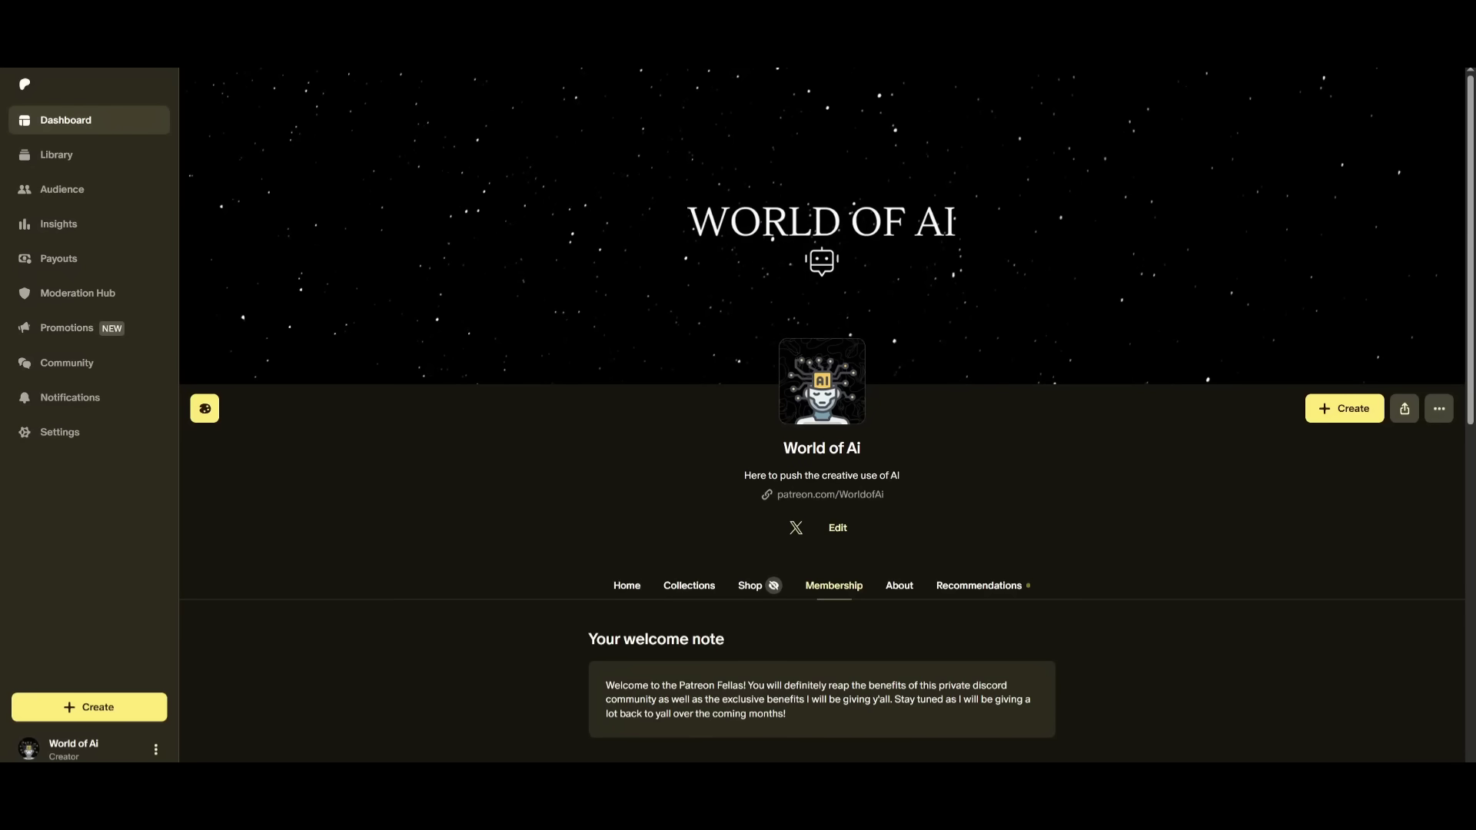
key("ctrl+Tab")
key("ctrl+Tab")
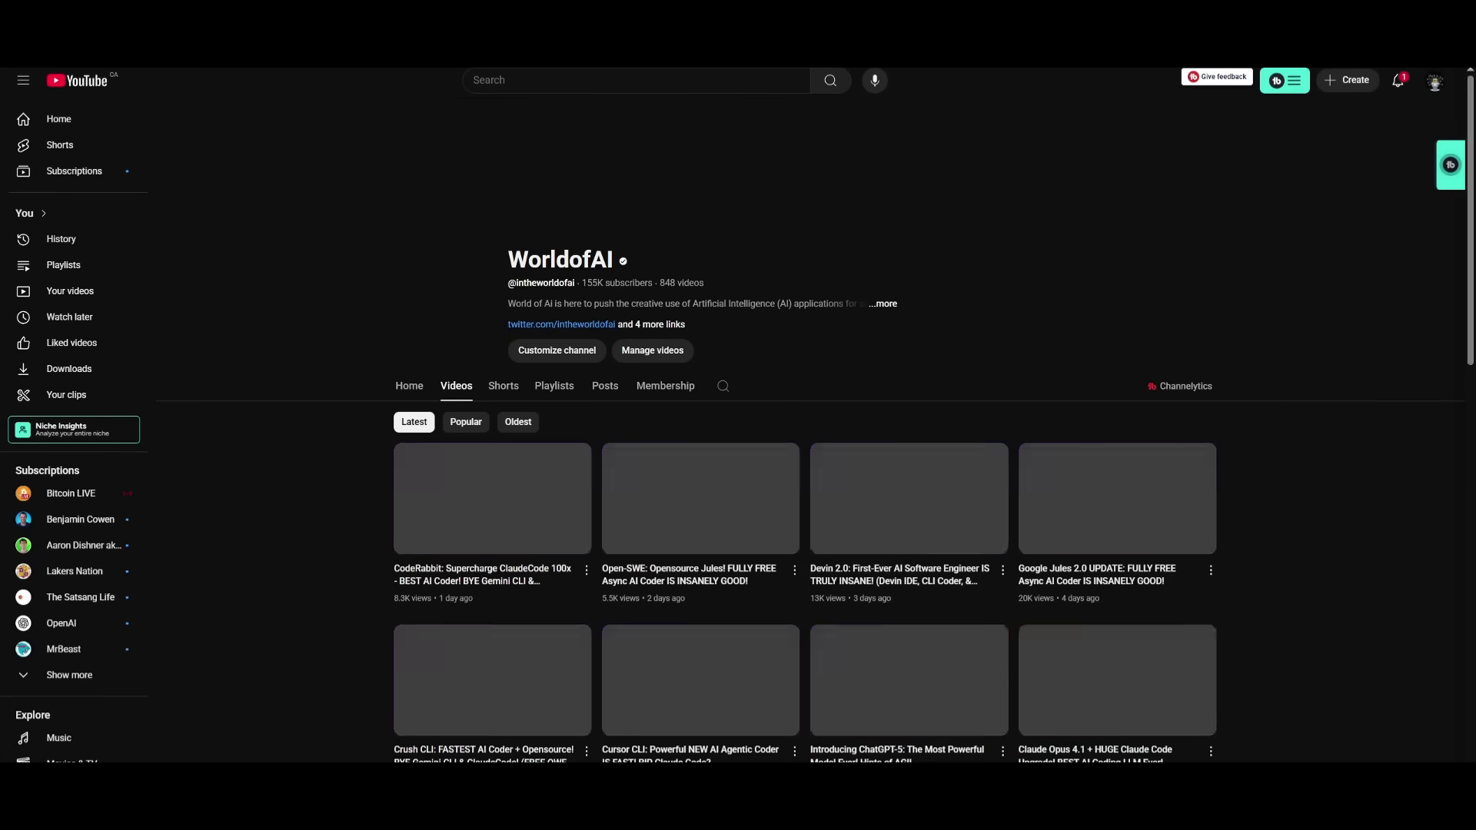
Scroll the WorldofAI Videos grid down through uploads from SuperClaude to Qwen-3 2507.
scroll(470, 430, "down", 2)
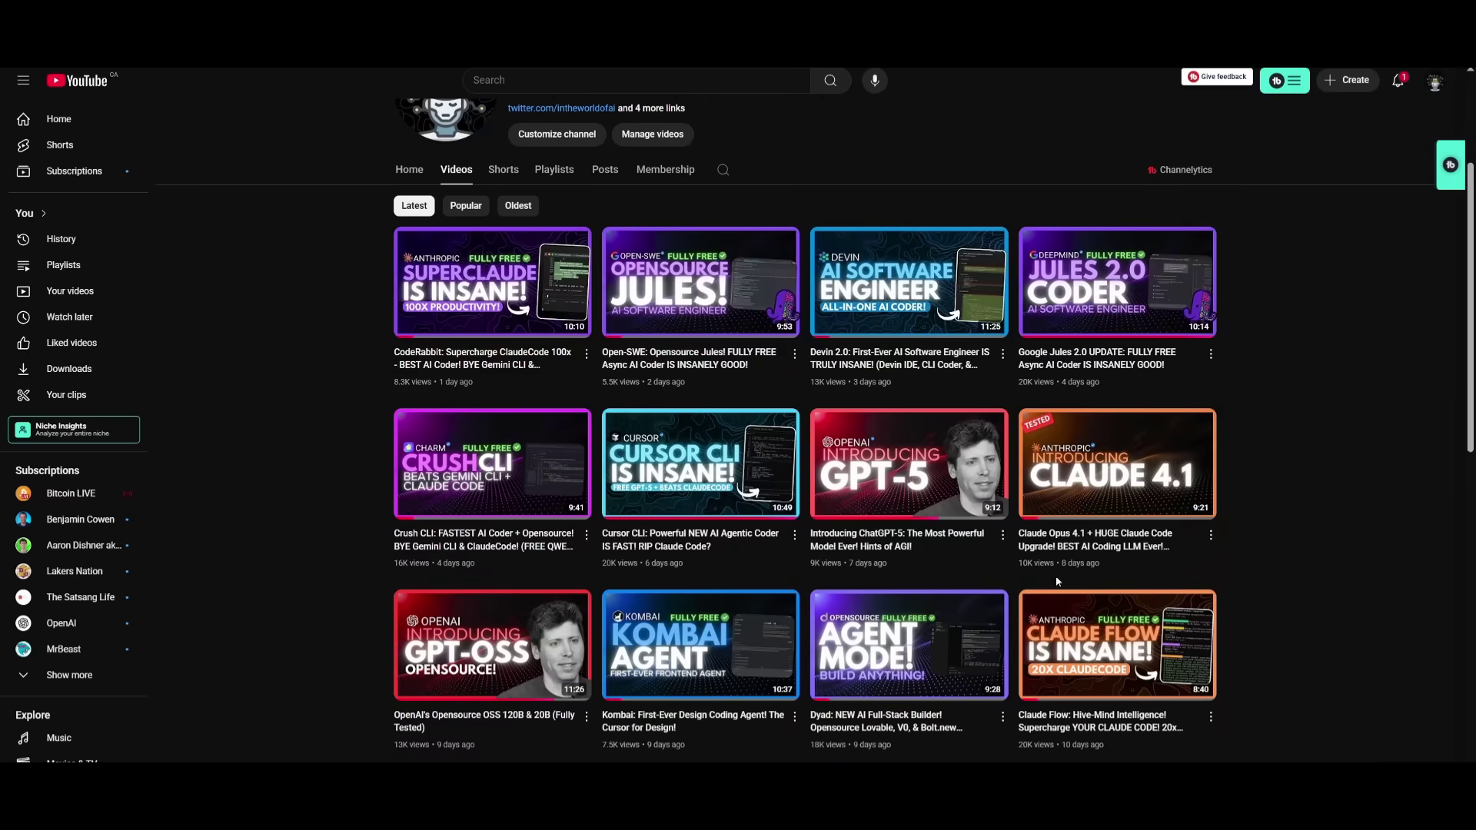
mouse_move(448, 517)
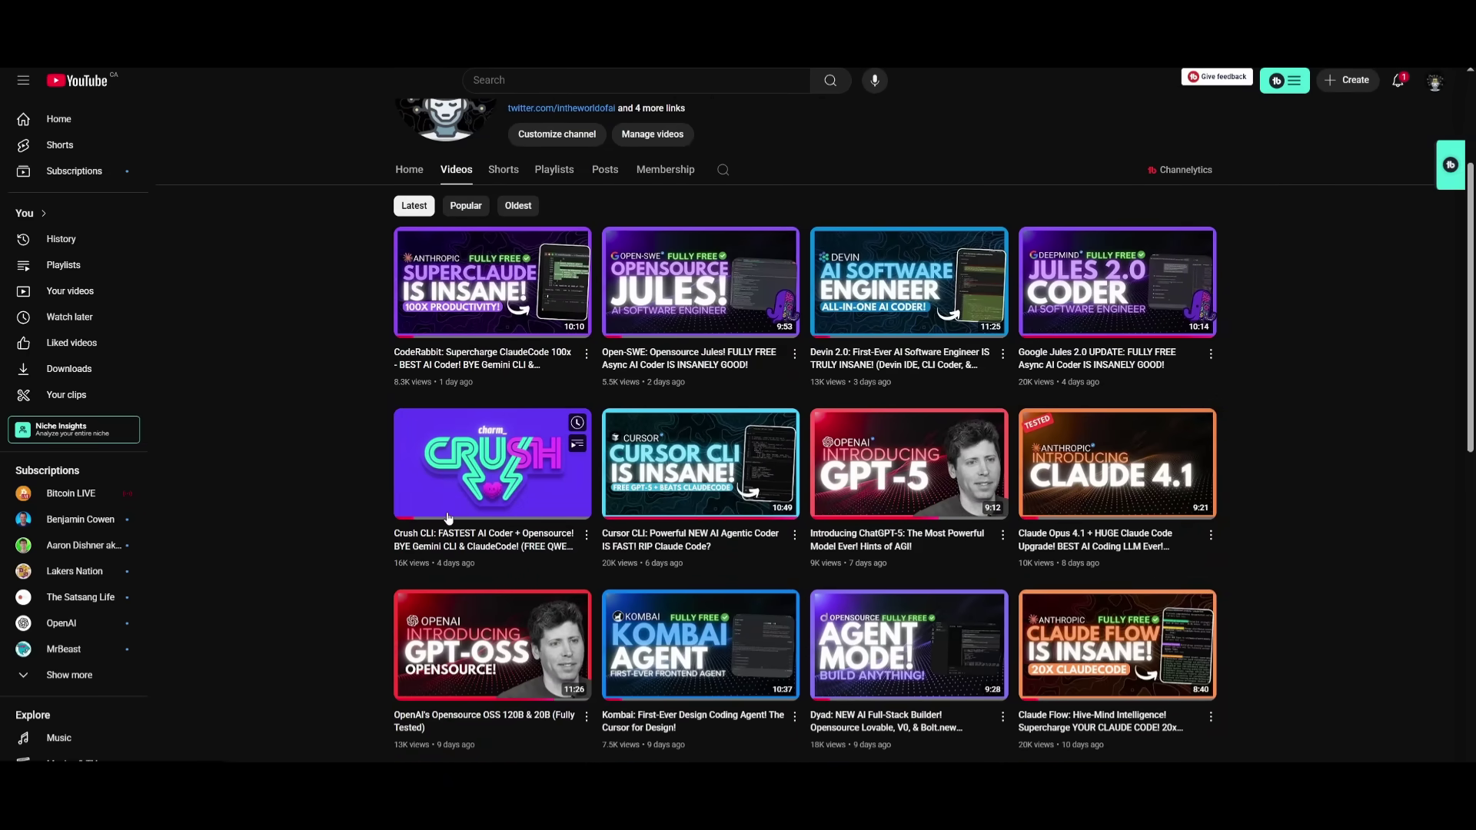
scroll(448, 518, "down", 5)
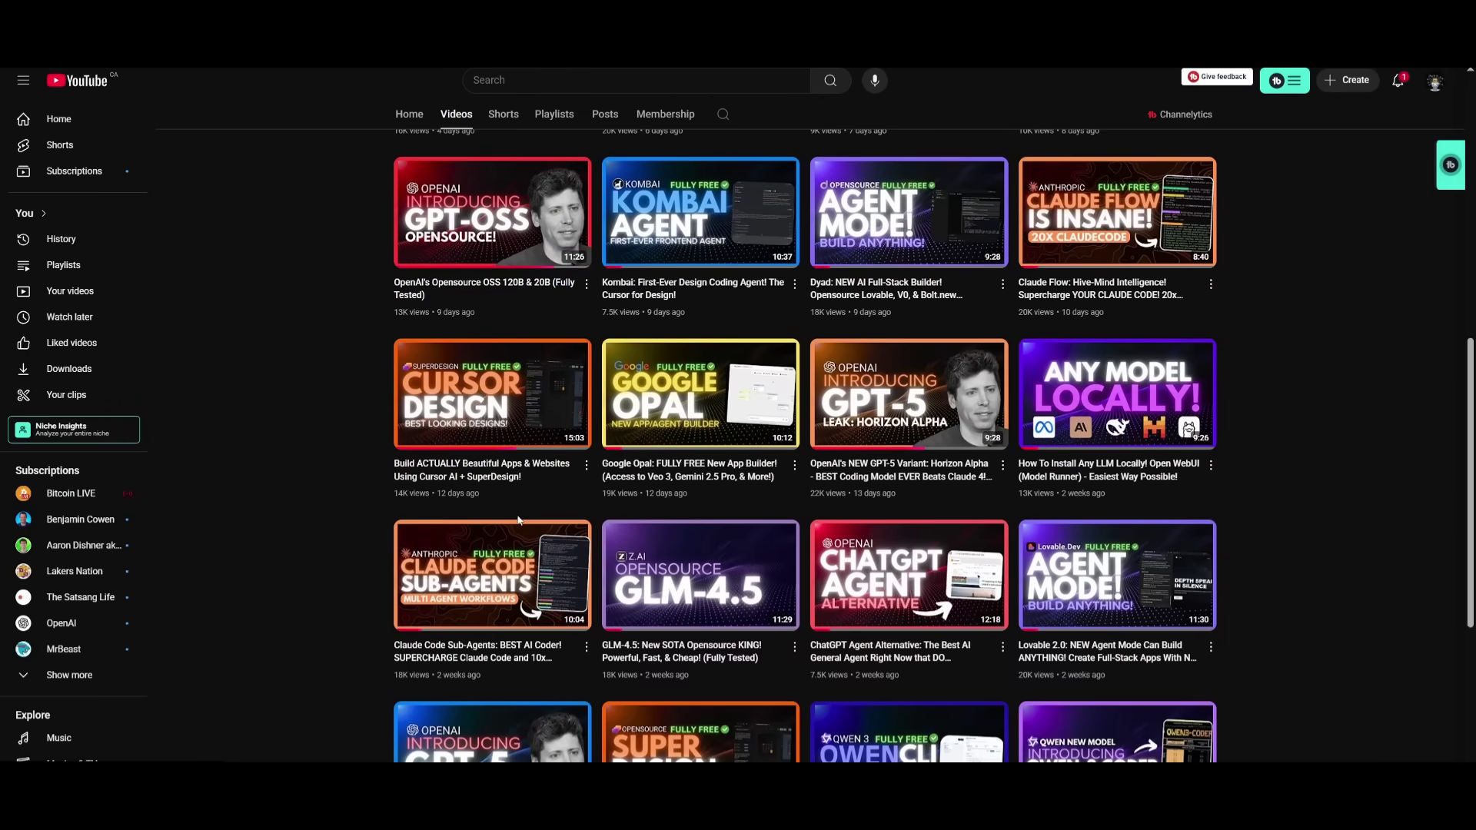
scroll(518, 521, "down", 10)
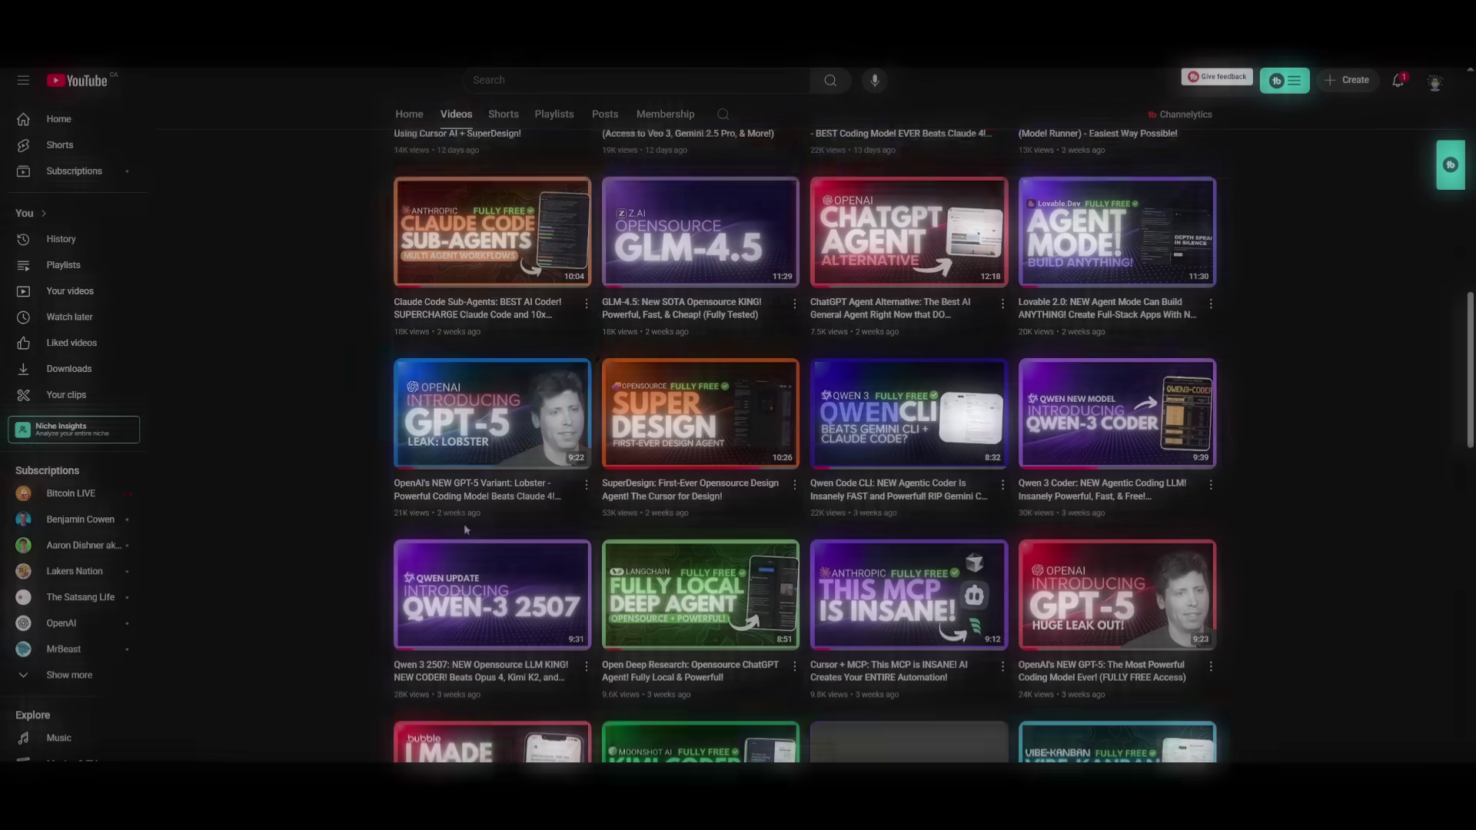